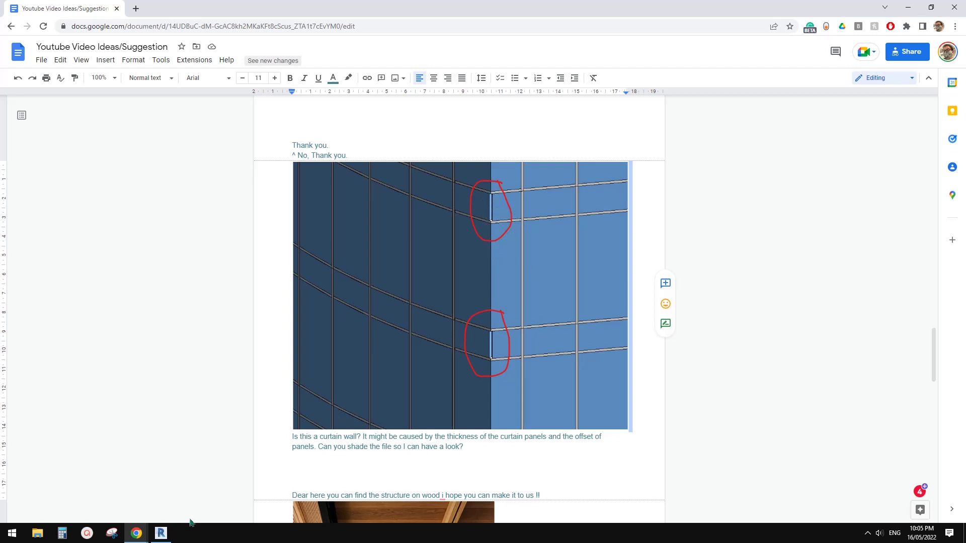
# Switch from the Google Docs suggestions document to Revit and create a new project model with the default template.
pyautogui.click(162, 535)
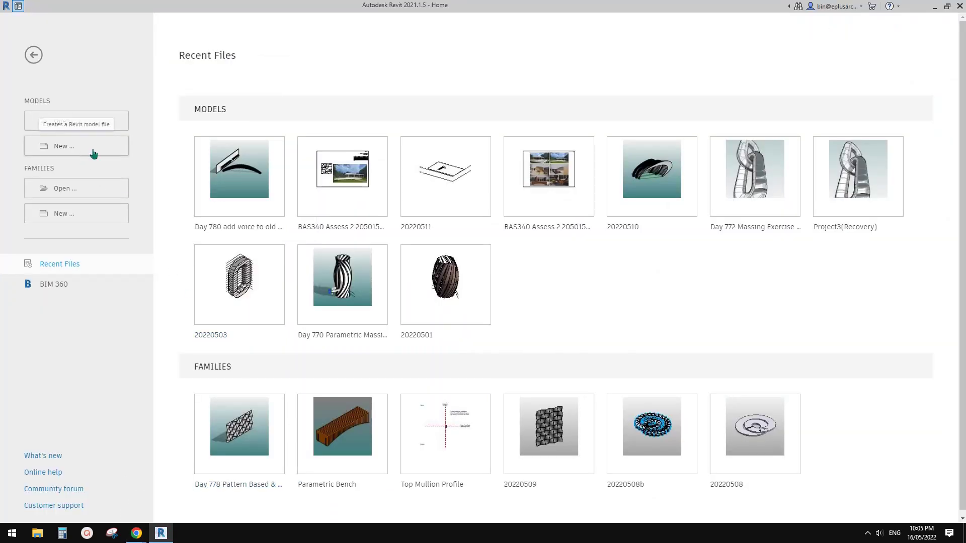
pyautogui.moveTo(137, 534)
pyautogui.click(197, 486)
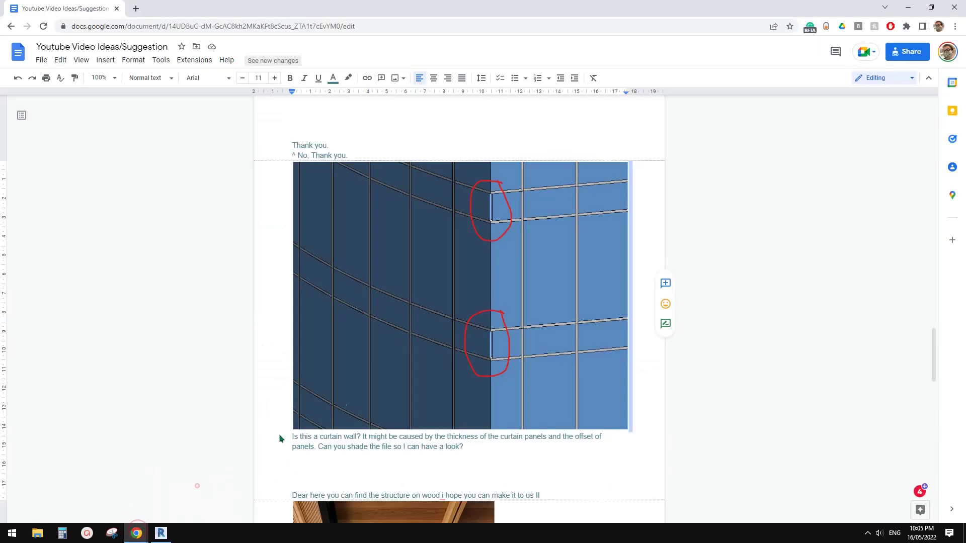
pyautogui.click(161, 533)
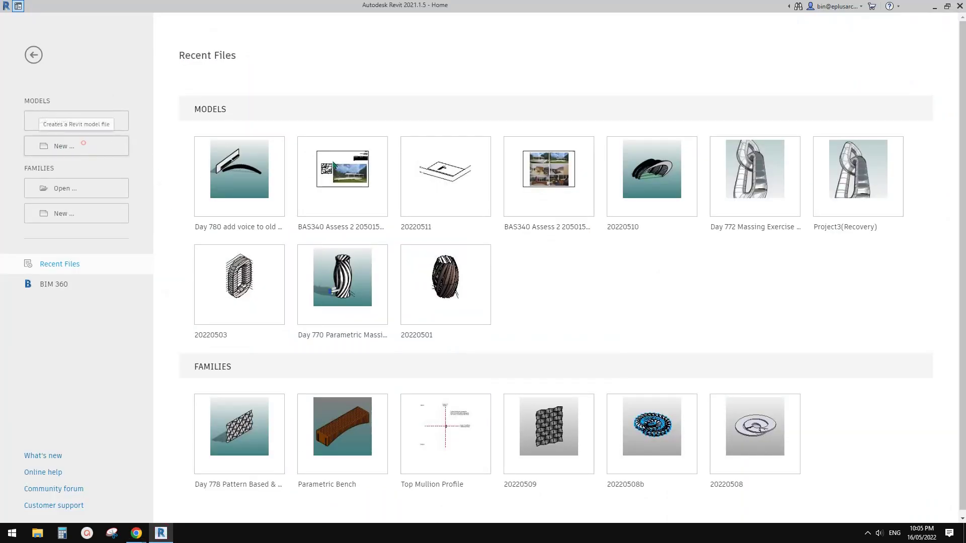
pyautogui.click(76, 145)
pyautogui.press('Return')
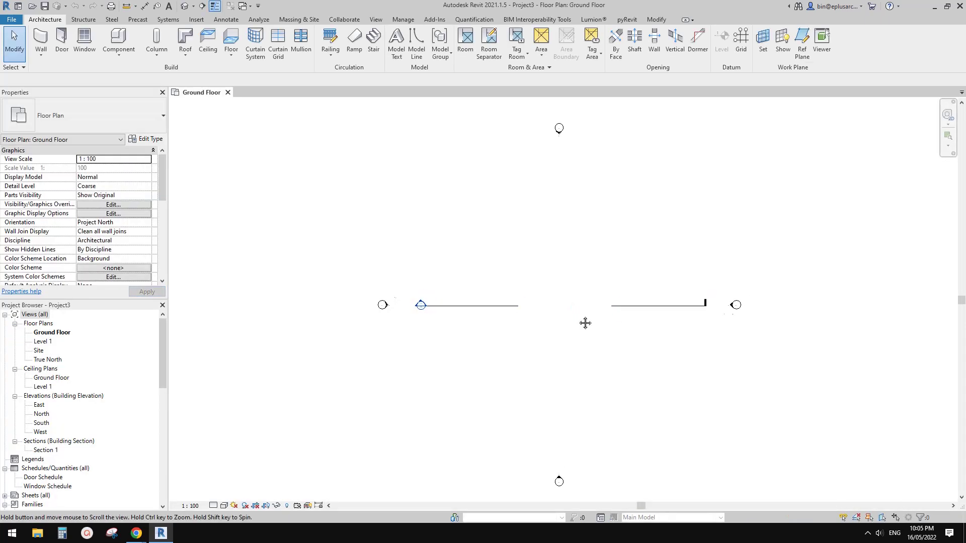
# Draw two connected Storefront curtain walls meeting at a right-angle corner on the Ground Floor plan.
pyautogui.moveTo(585, 323); pyautogui.dragTo(578, 335, button='middle')
pyautogui.press('w')
pyautogui.press('a')
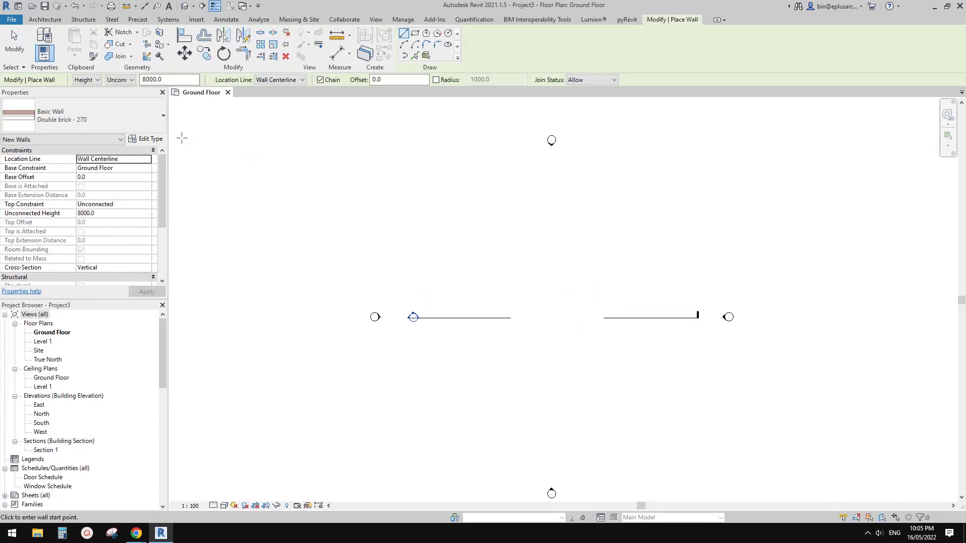
pyautogui.click(81, 115)
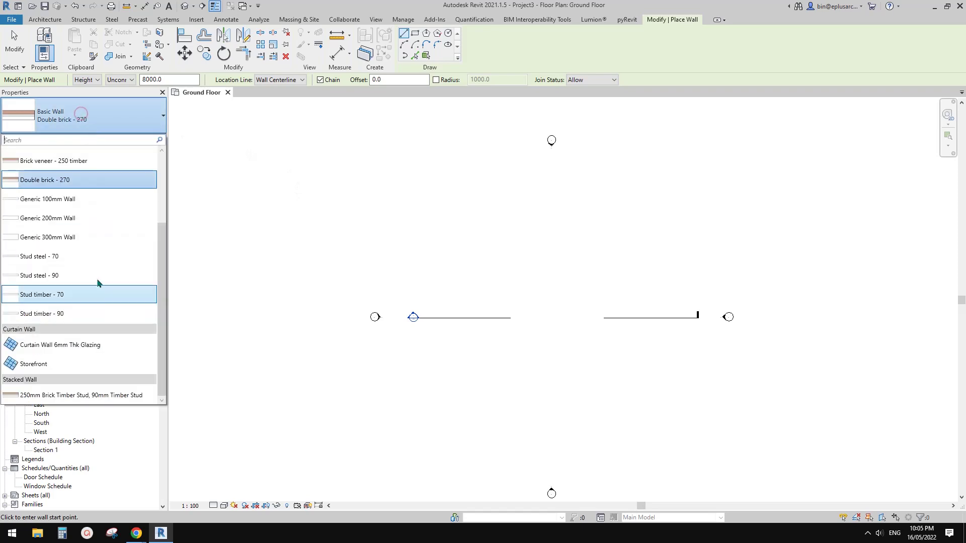
pyautogui.click(56, 364)
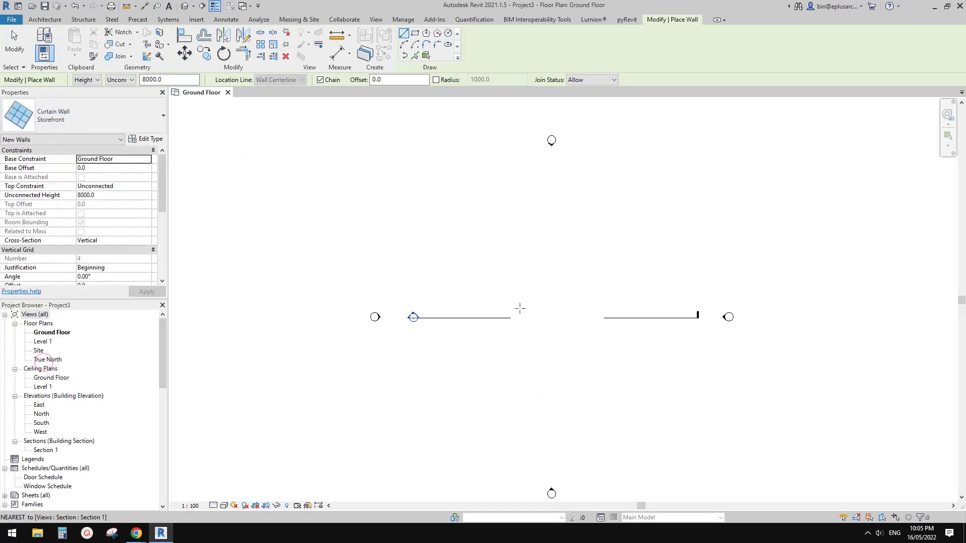
pyautogui.click(497, 274)
pyautogui.click(561, 275)
pyautogui.click(561, 247)
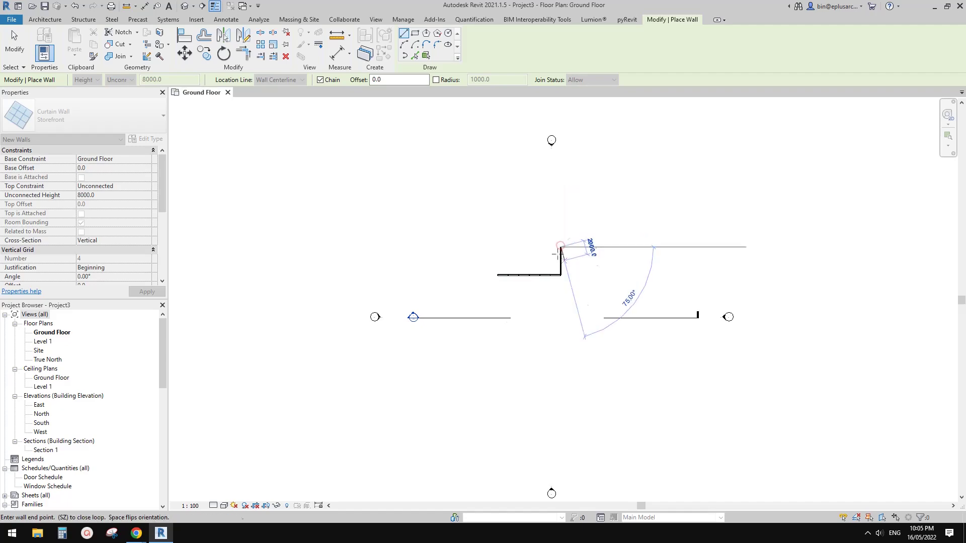
pyautogui.press('Escape')
pyautogui.press('Escape')
# Open the default 3D view and examine the vertical mullions and panels where the two curtain walls meet.
pyautogui.click(185, 6)
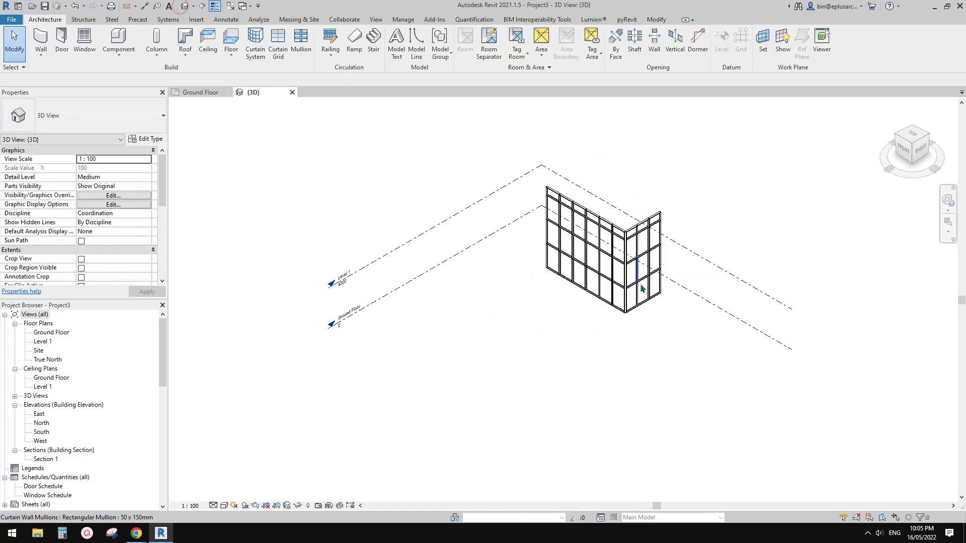
pyautogui.scroll(5, 587, 268)
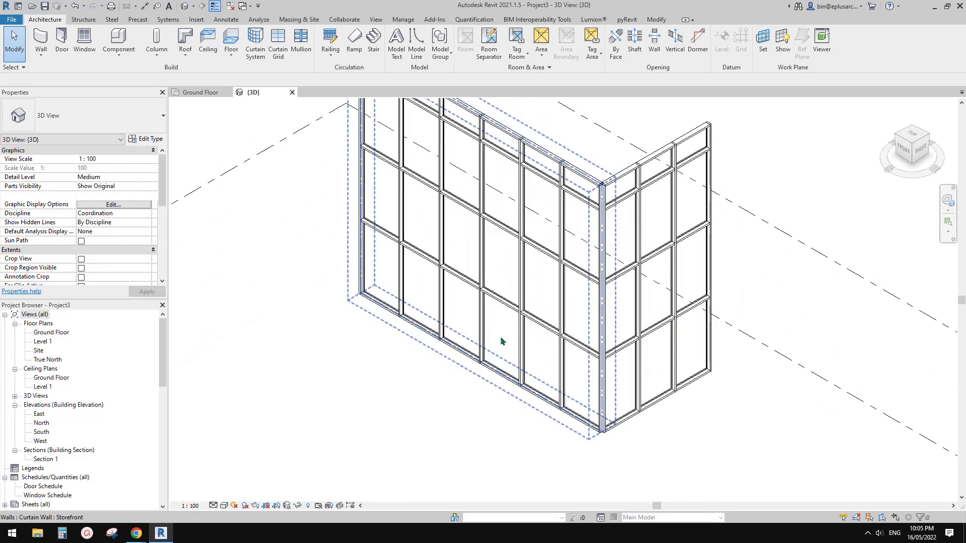
pyautogui.click(498, 325)
pyautogui.scroll(2, 526, 361)
pyautogui.press('Escape')
pyautogui.scroll(2, 541, 377)
pyautogui.moveTo(541, 378); pyautogui.dragTo(571, 366, button='middle')
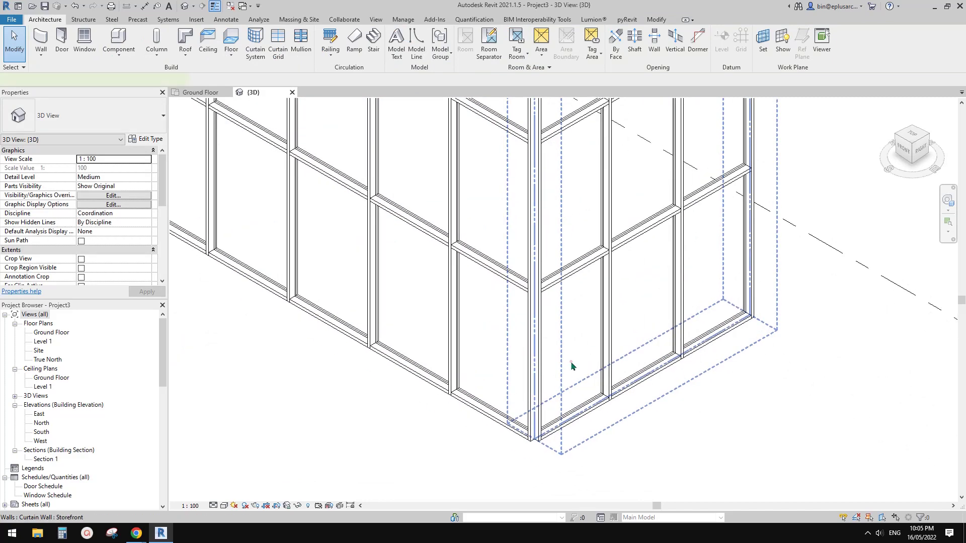
pyautogui.click(570, 362)
pyautogui.press('Escape')
pyautogui.scroll(4, 564, 353)
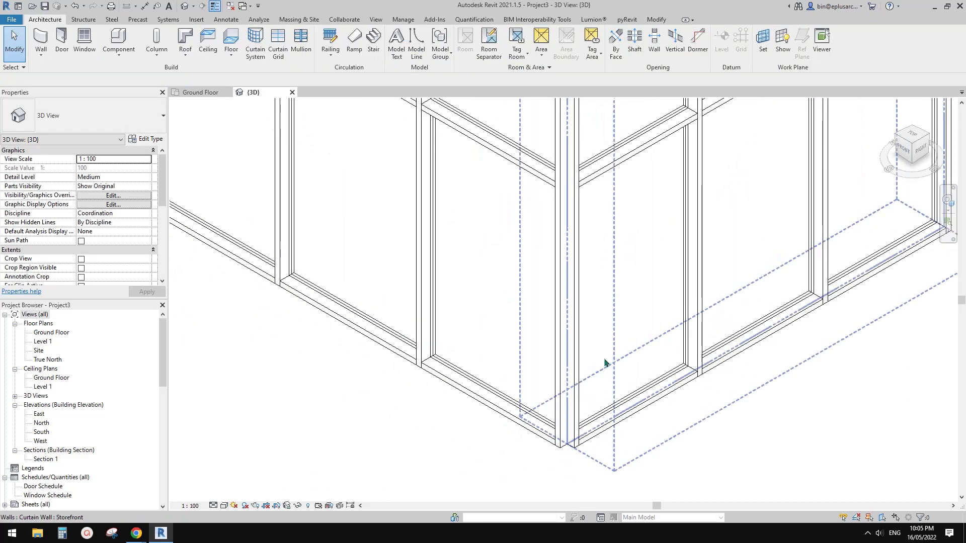
pyautogui.click(569, 322)
pyautogui.scroll(-2, 564, 322)
pyautogui.click(569, 320)
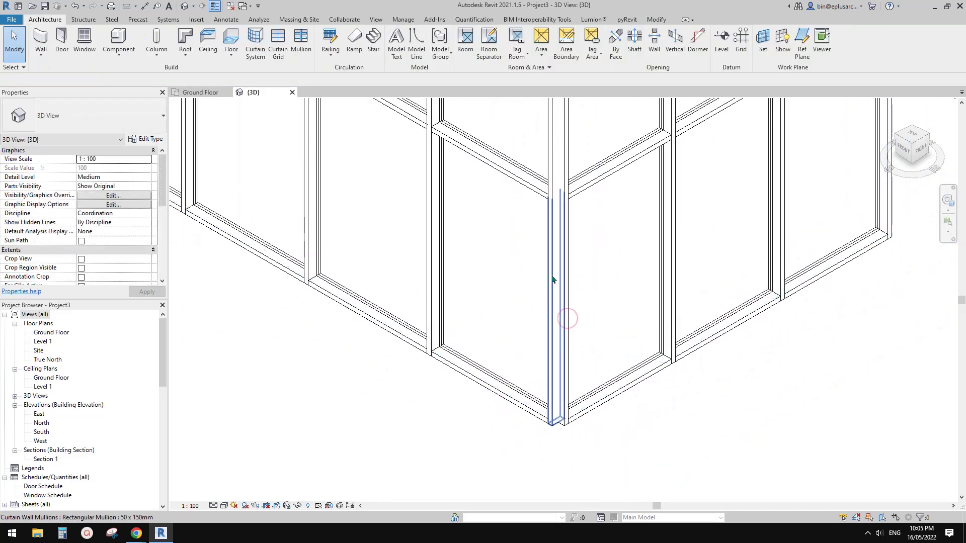
pyautogui.scroll(-3, 558, 304)
pyautogui.scroll(3, 569, 320)
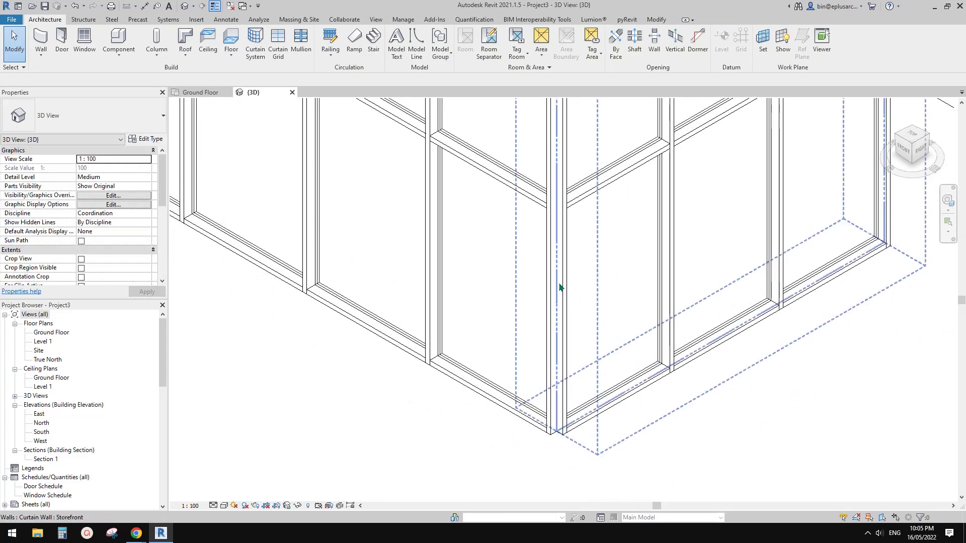
pyautogui.scroll(-3, 613, 328)
# Unpin and delete both vertical 50 x 150mm mullions at the curtain wall corner in the lowest panel row.
pyautogui.click(559, 362)
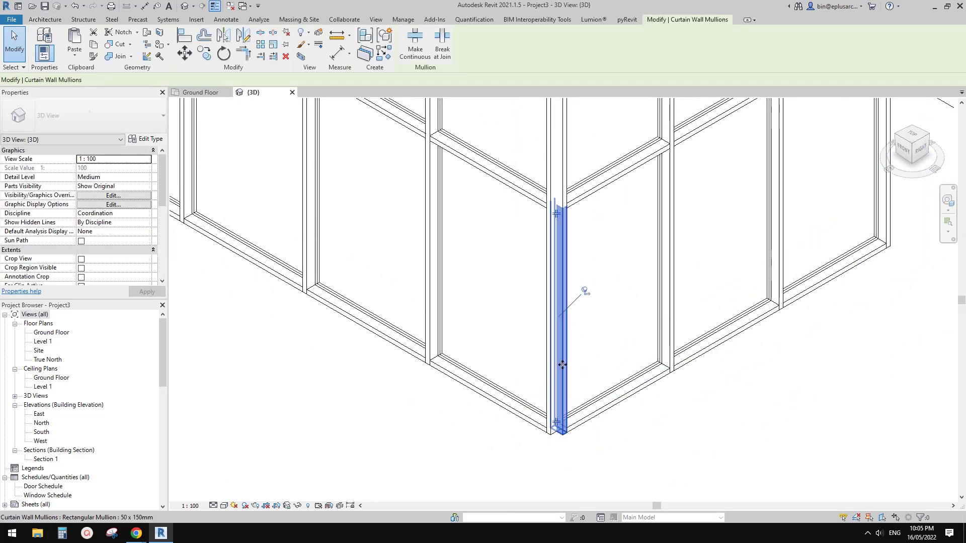
pyautogui.scroll(3, 592, 349)
pyautogui.moveTo(770, 271); pyautogui.dragTo(764, 282, button='middle')
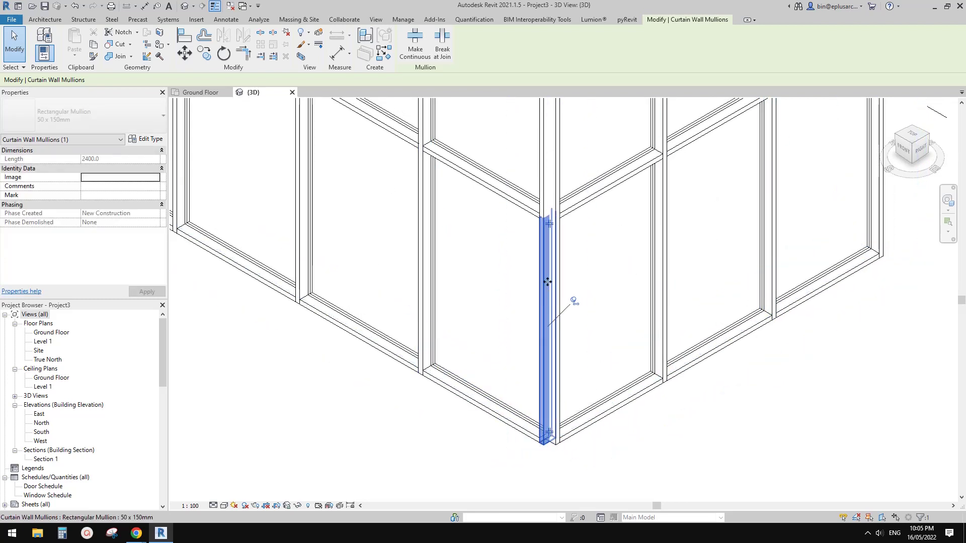
pyautogui.moveTo(509, 271); pyautogui.dragTo(524, 274, button='middle')
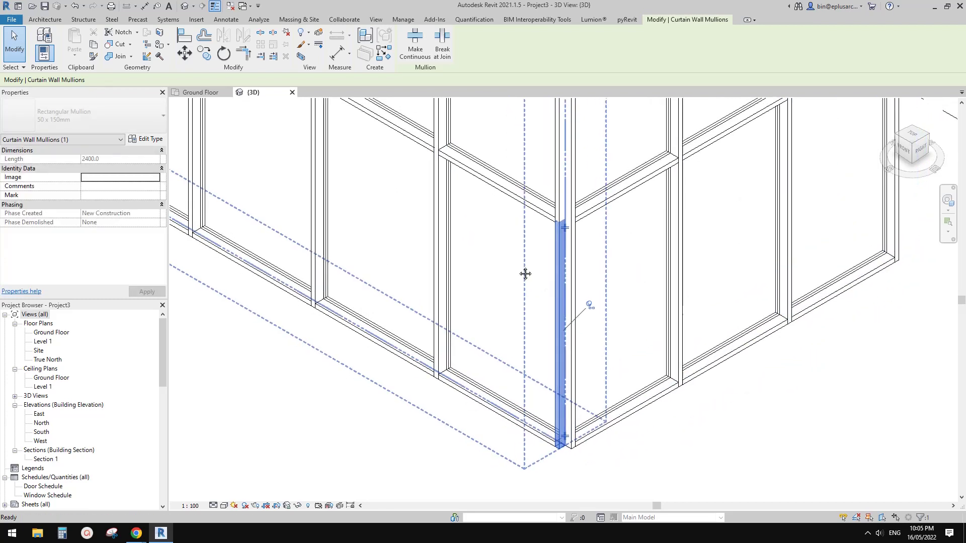
pyautogui.click(589, 302)
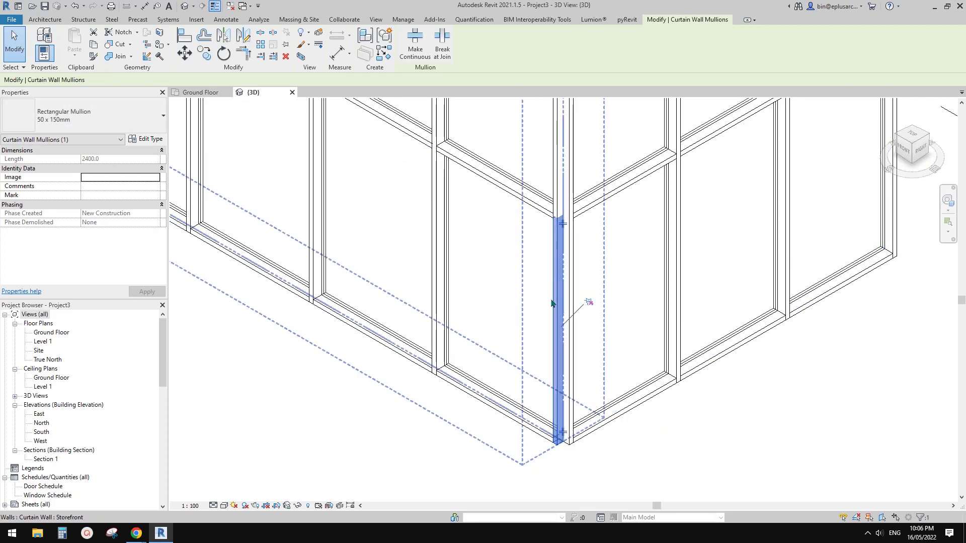
pyautogui.moveTo(561, 322); pyautogui.dragTo(572, 330)
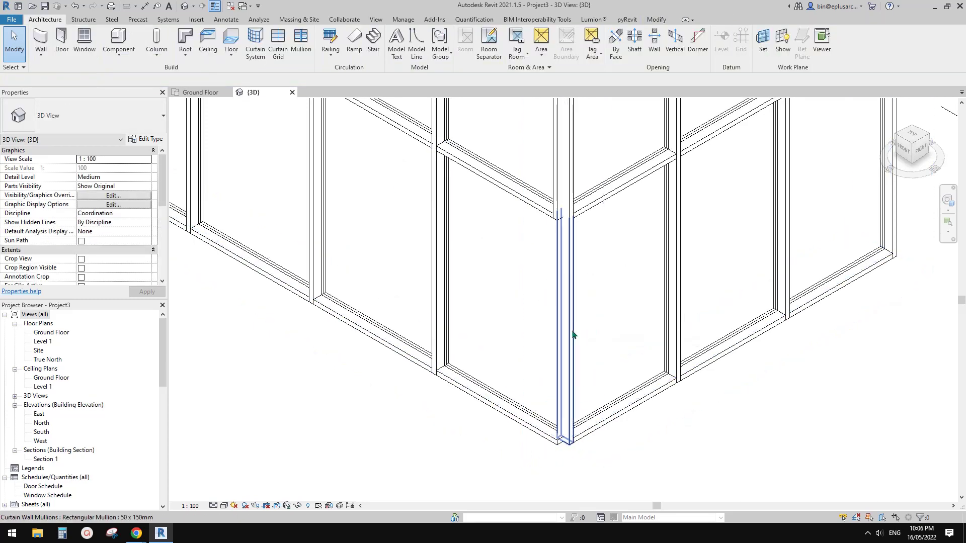
pyautogui.press('Escape')
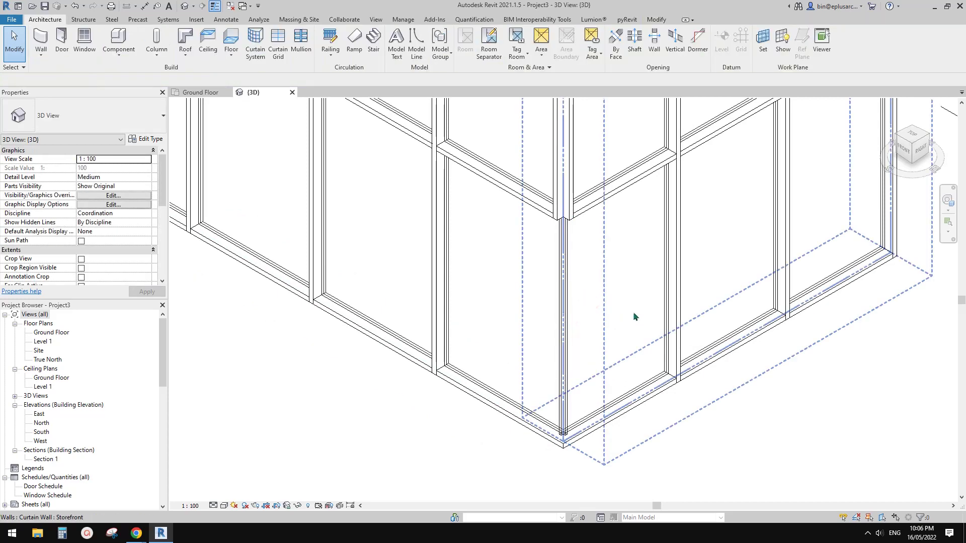
# Unpin and delete both vertical 50 x 150mm corner mullions in the panel row above the lowest one.
pyautogui.scroll(-1, 635, 317)
pyautogui.scroll(2, 657, 413)
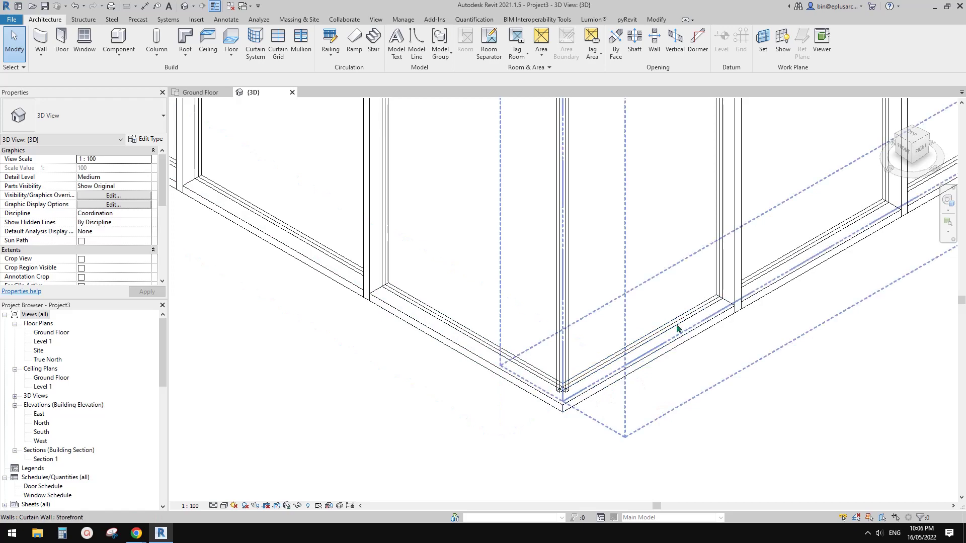
pyautogui.scroll(-1, 537, 375)
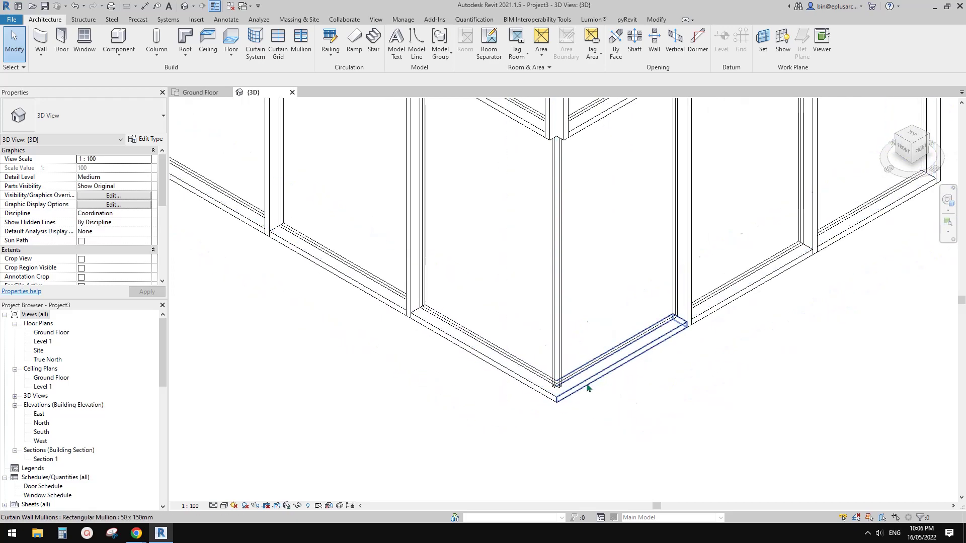
pyautogui.scroll(2, 584, 391)
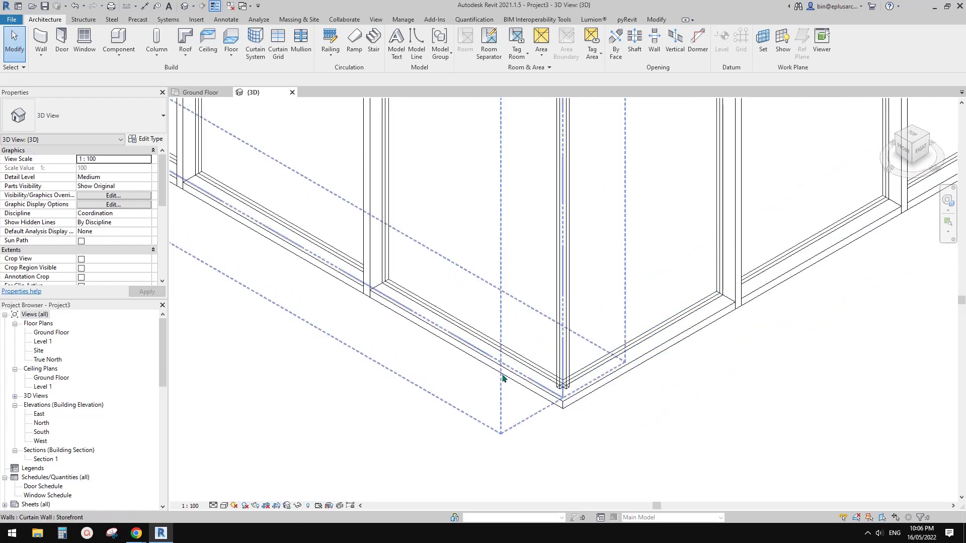
pyautogui.scroll(-2, 573, 301)
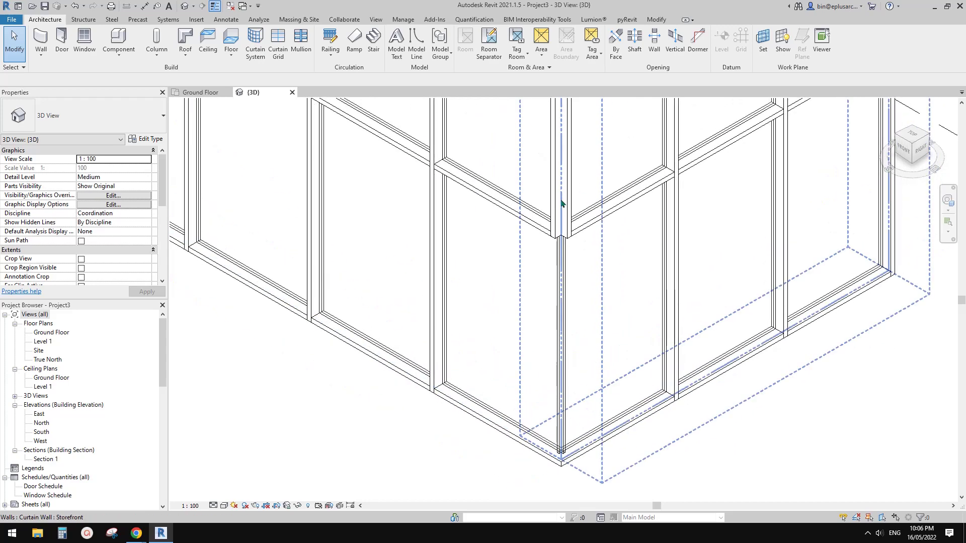
pyautogui.click(569, 202)
pyautogui.scroll(2, 561, 271)
pyautogui.scroll(1, 611, 244)
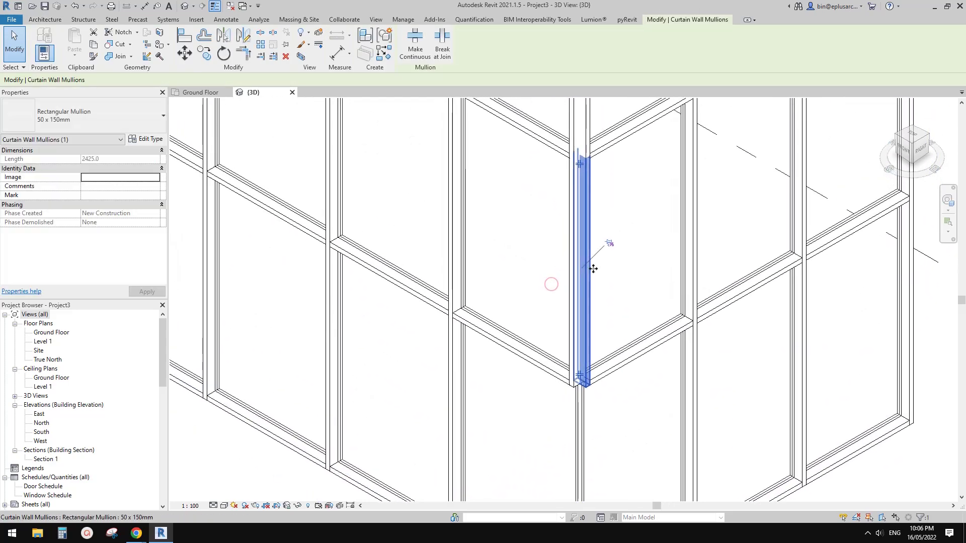
pyautogui.press('Escape')
pyautogui.click(577, 271)
pyautogui.click(604, 244)
pyautogui.press('Delete')
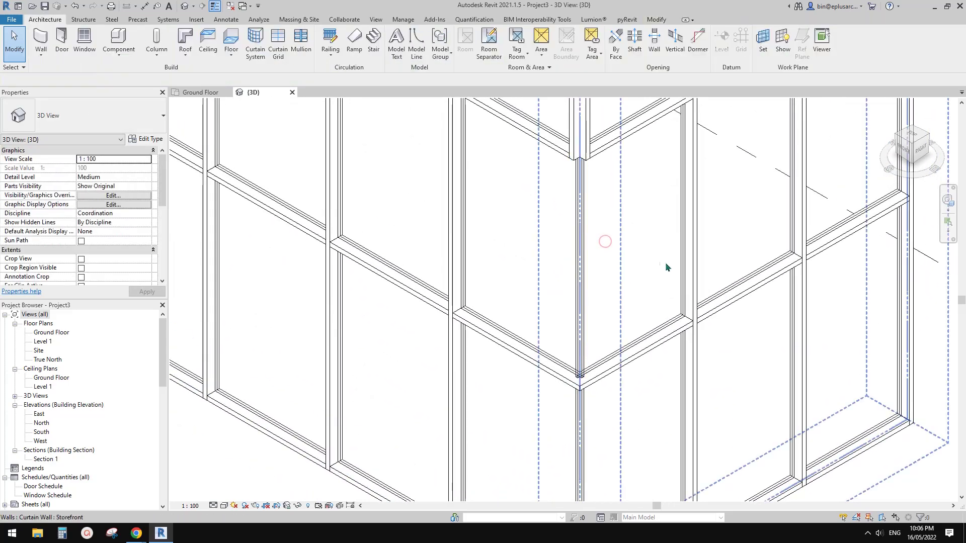
# Examine how the glass panels and horizontal mullions meet at the curtain wall corner without vertical mullions, especially at the base.
pyautogui.moveTo(611, 306); pyautogui.dragTo(603, 271, button='middle')
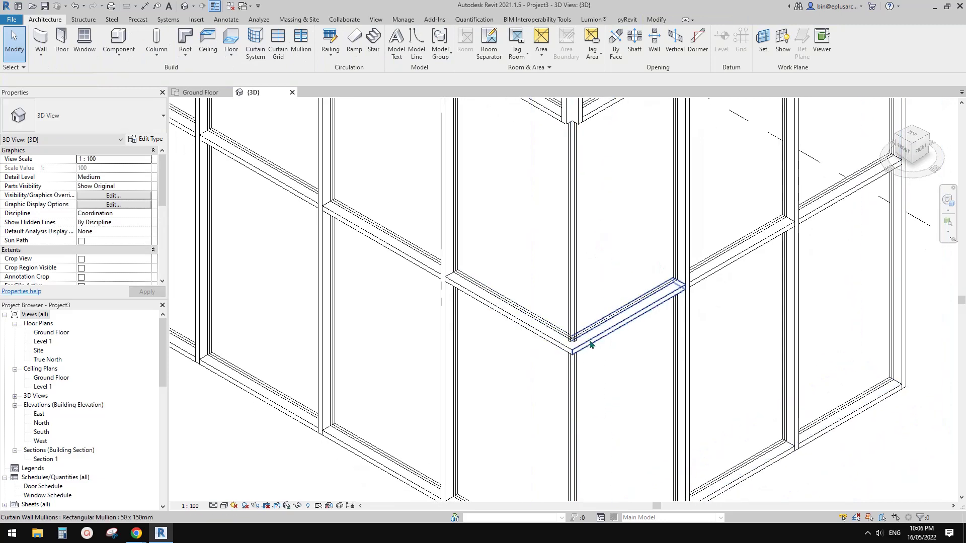
pyautogui.scroll(2, 573, 338)
pyautogui.moveTo(576, 439); pyautogui.dragTo(582, 267, button='middle')
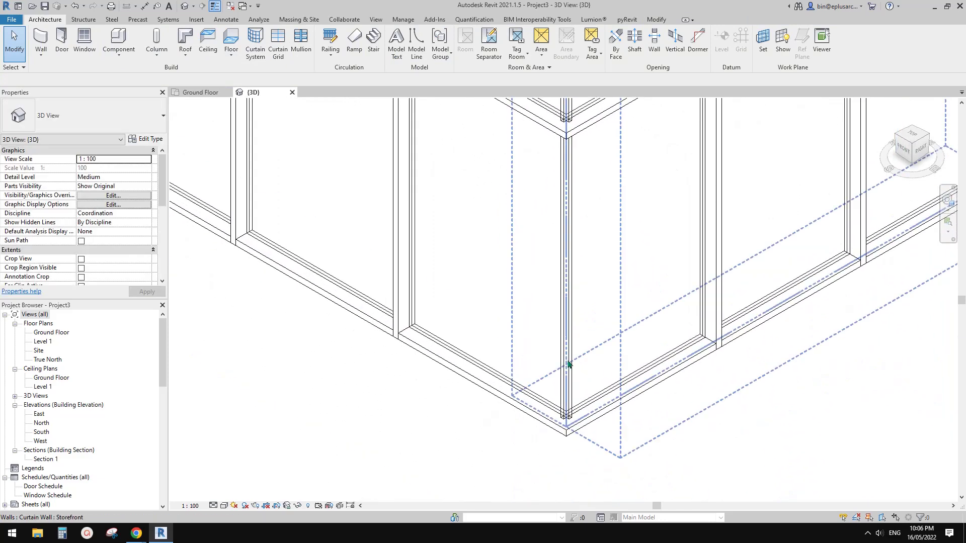
pyautogui.scroll(-1, 571, 365)
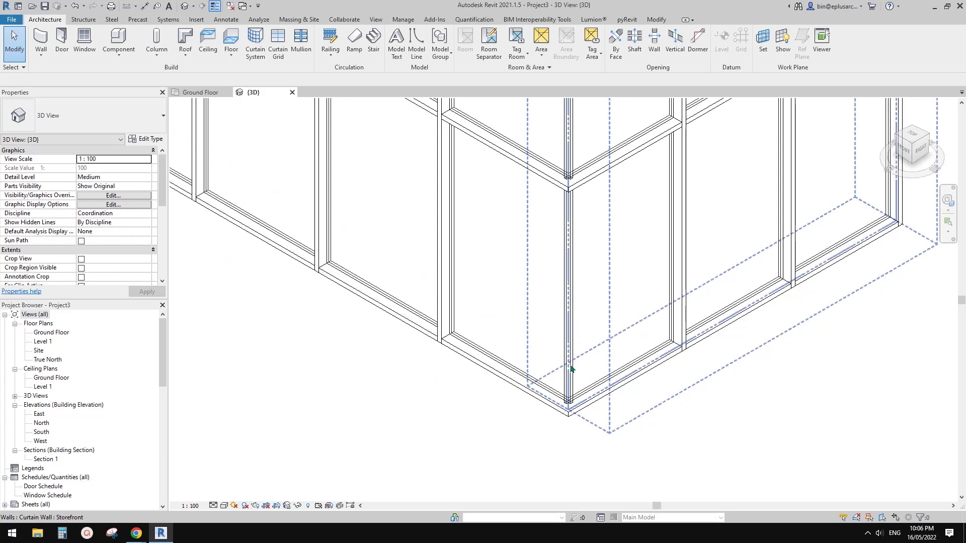
pyautogui.click(589, 335)
pyautogui.press('Escape')
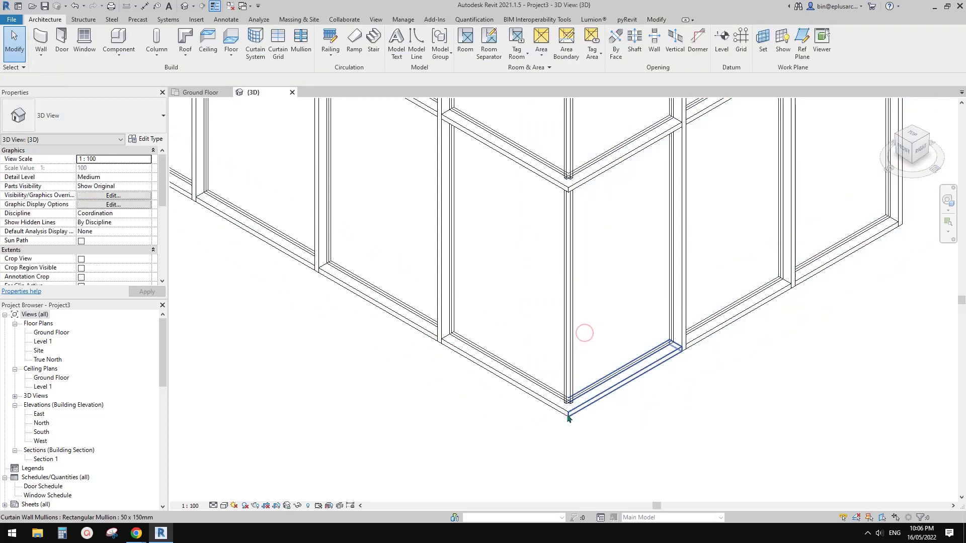
pyautogui.scroll(4, 567, 402)
pyautogui.scroll(-2, 545, 375)
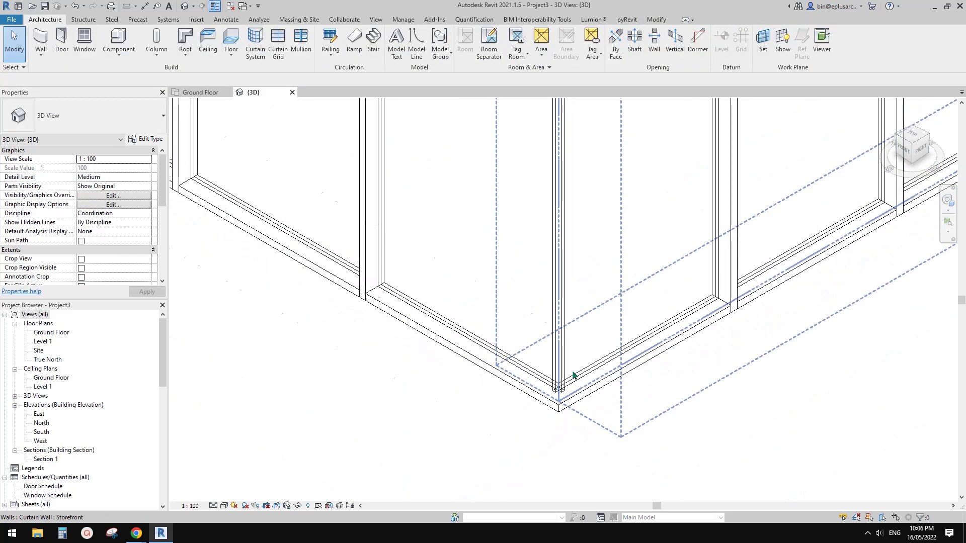
pyautogui.scroll(-3, 546, 375)
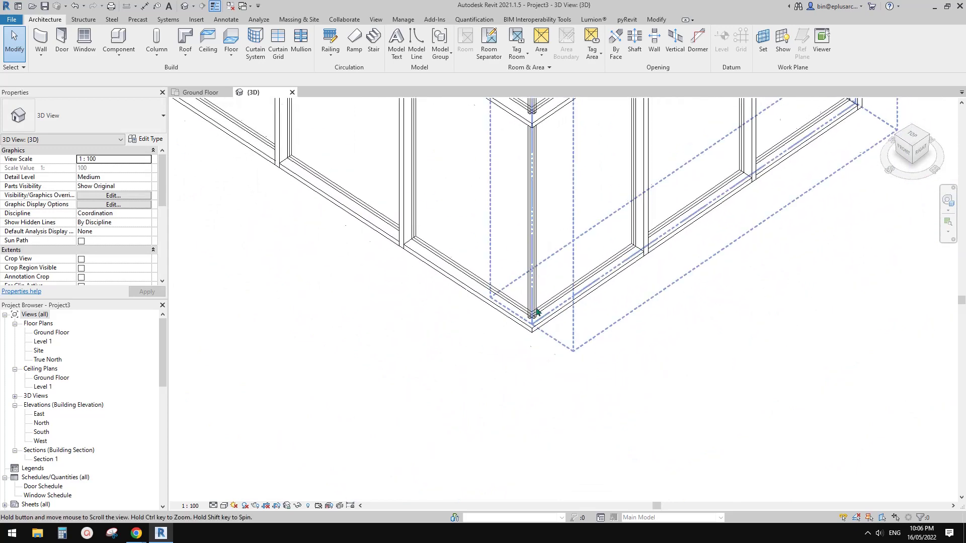
pyautogui.scroll(3, 584, 362)
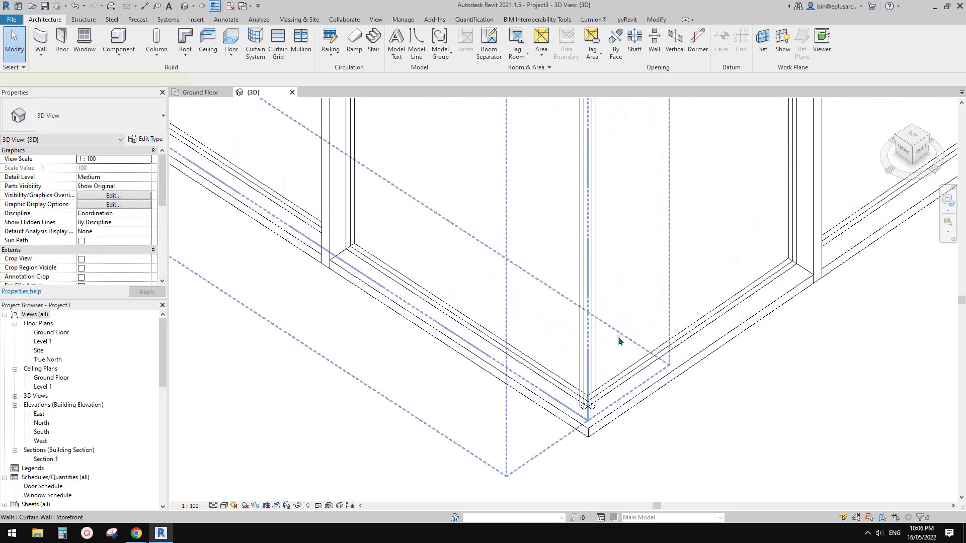
pyautogui.click(621, 337)
pyautogui.moveTo(621, 337); pyautogui.dragTo(620, 344, button='middle')
pyautogui.press('Escape')
pyautogui.click(679, 341)
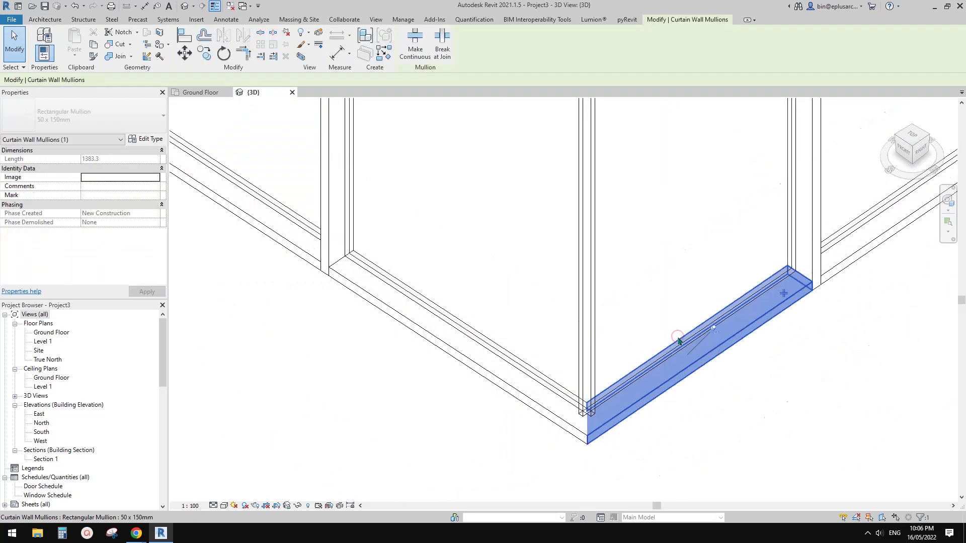
pyautogui.press('Escape')
pyautogui.click(625, 326)
pyautogui.press('Escape')
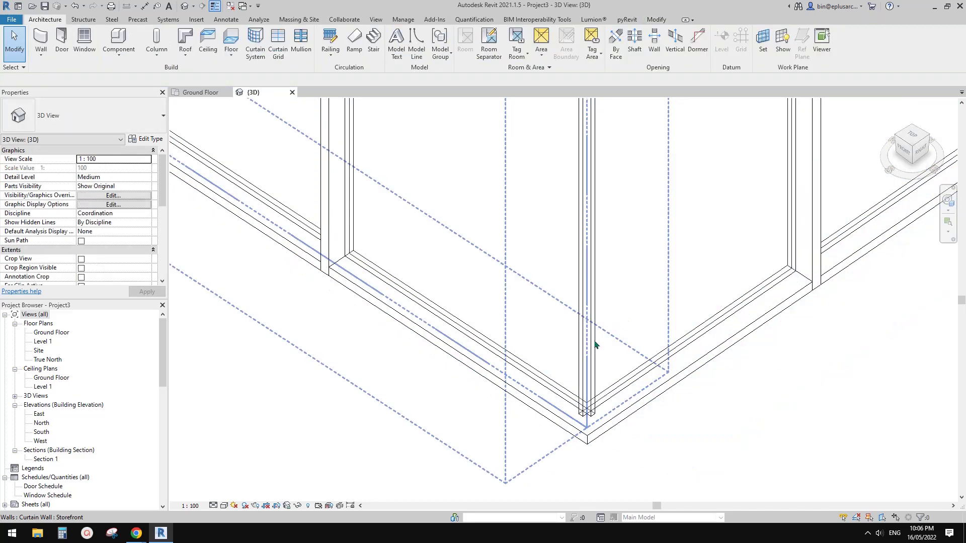
# Examine how the two Storefront curtain walls meet at the corner, selecting them at the lowest panel row.
pyautogui.click(594, 340)
pyautogui.click(707, 283)
pyautogui.press('Tab')
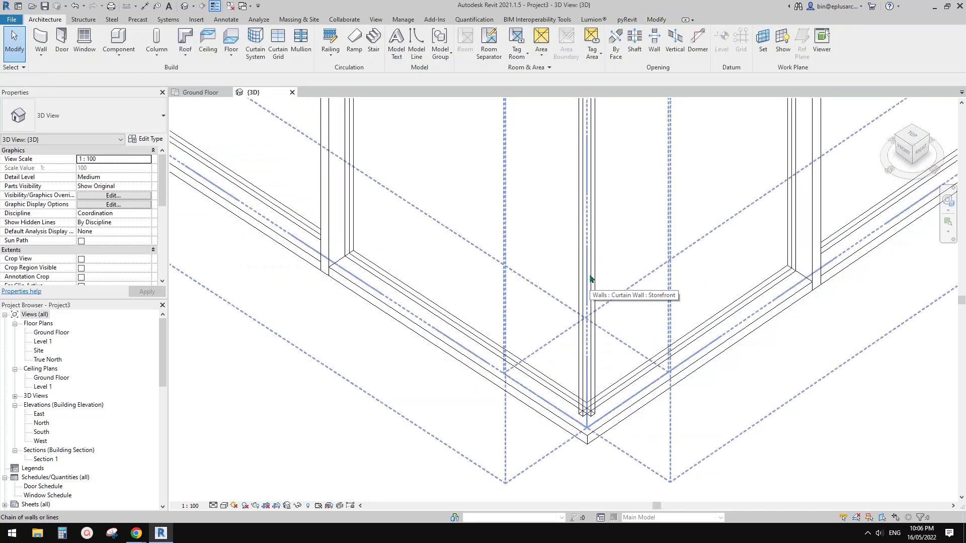
pyautogui.press('Tab')
pyautogui.click(592, 279)
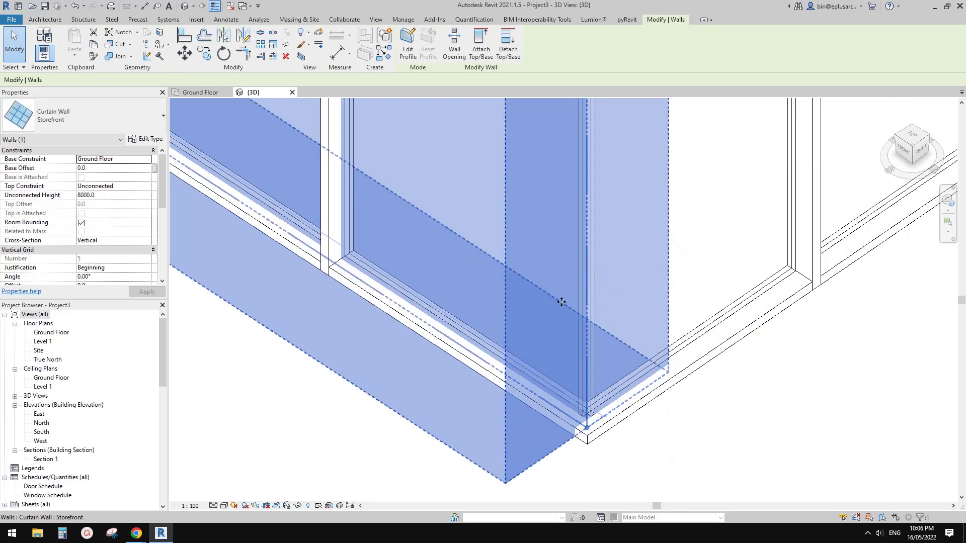
pyautogui.press('Escape')
pyautogui.scroll(-2, 561, 302)
pyautogui.scroll(-2, 575, 332)
pyautogui.moveTo(614, 338); pyautogui.dragTo(568, 381, button='middle')
pyautogui.scroll(1, 600, 380)
pyautogui.scroll(1, 600, 380)
# Switch to the Youtube Video Ideas/Suggestion document, review the circled gaps in the curtain wall image, and return to Revit.
pyautogui.moveTo(136, 532)
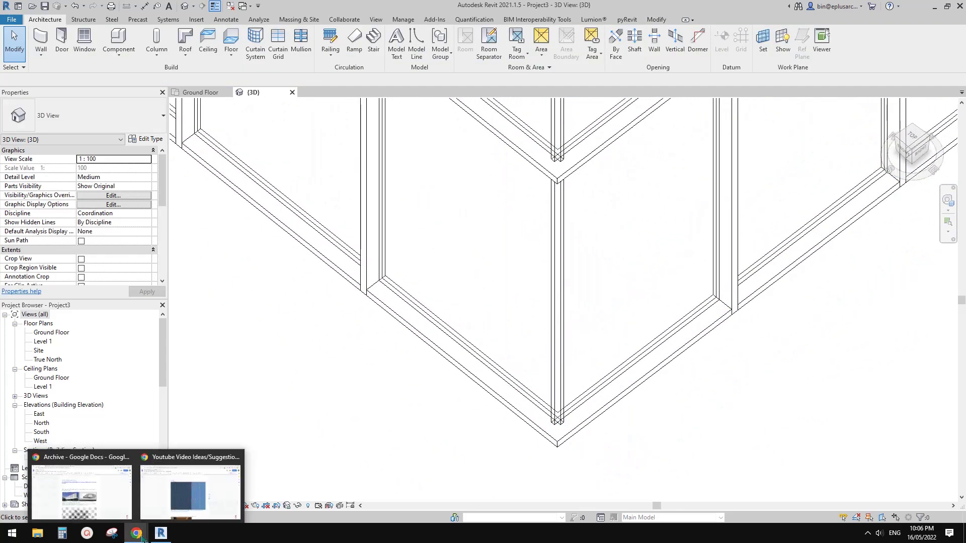
pyautogui.click(189, 486)
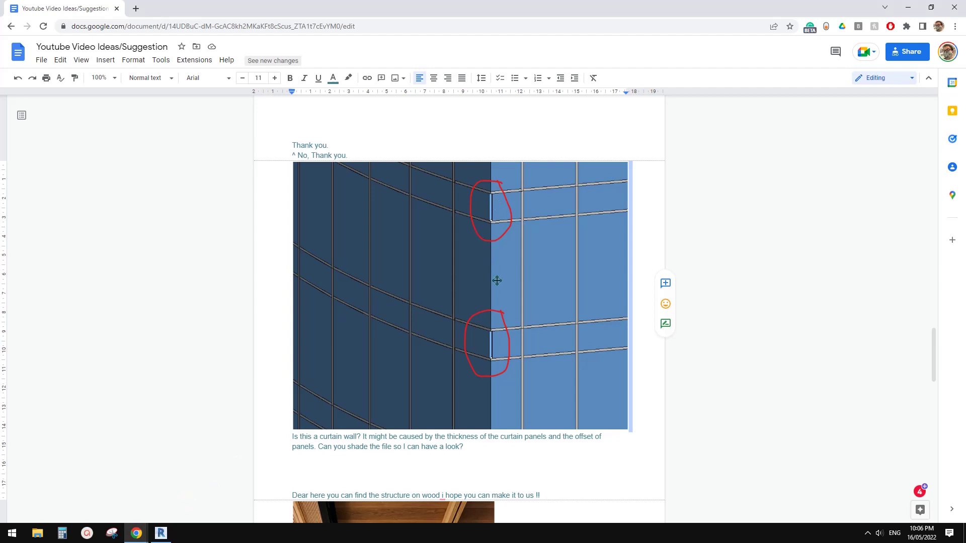
pyautogui.click(162, 533)
# Examine the corner from several angles, highlighting the individual curtain walls and the connected wall chain around the base.
pyautogui.scroll(-1, 600, 390)
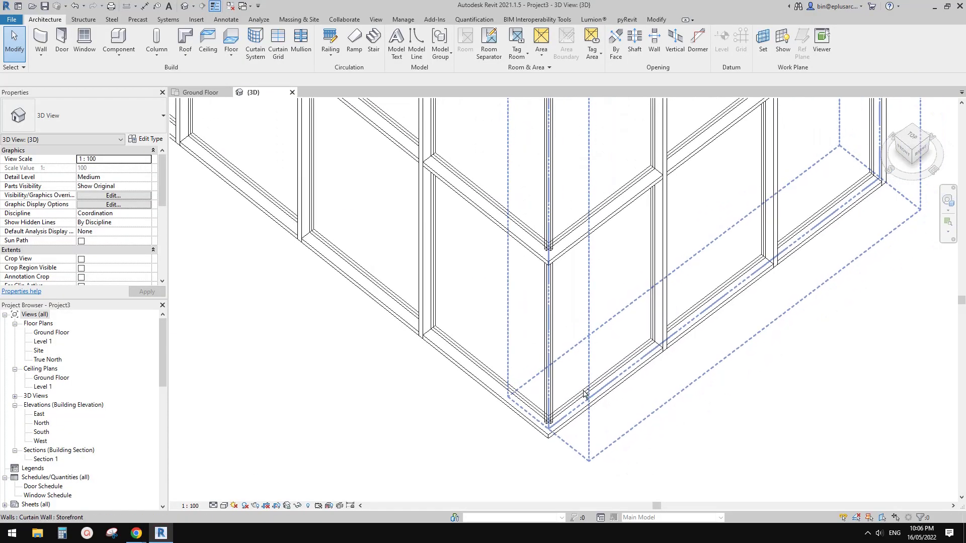
pyautogui.keyDown('shift'); pyautogui.moveTo(588, 394); pyautogui.dragTo(617, 393, button='middle'); pyautogui.keyUp('shift')
pyautogui.moveTo(490, 320); pyautogui.dragTo(657, 382, button='middle')
pyautogui.scroll(-1, 656, 381)
pyautogui.scroll(4, 647, 348)
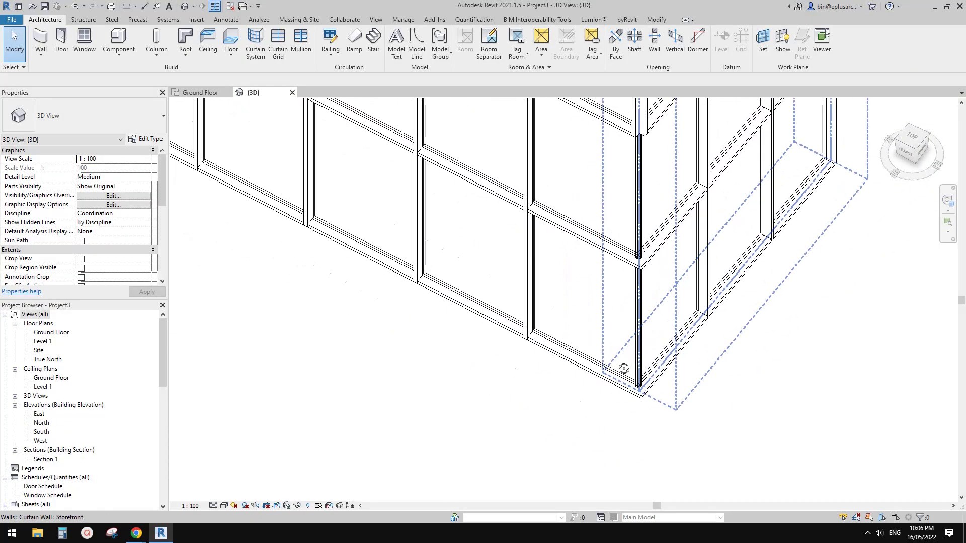
pyautogui.click(643, 377)
pyautogui.press('Escape')
pyautogui.scroll(1, 643, 378)
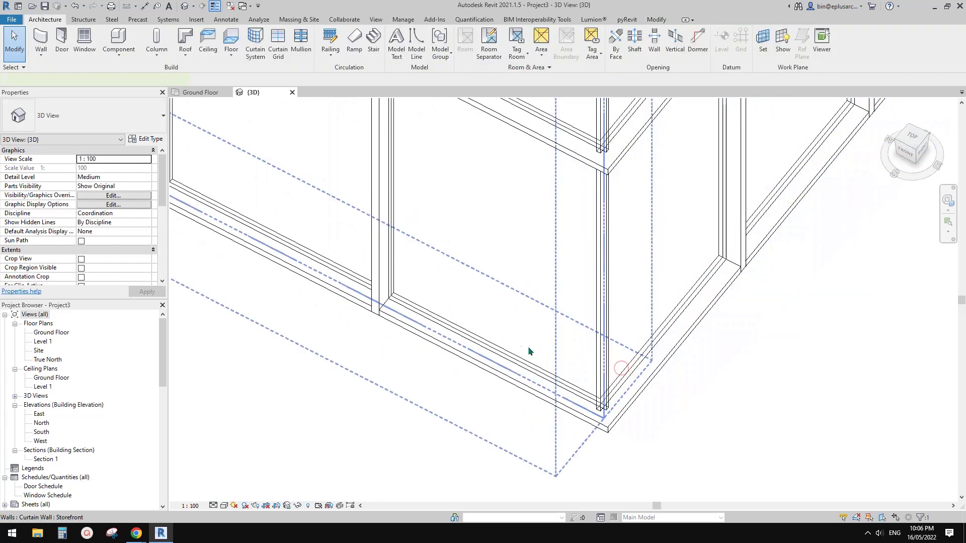
pyautogui.press('Tab')
pyautogui.click(510, 326)
pyautogui.press('Tab')
pyautogui.click(509, 326)
pyautogui.keyDown('shift'); pyautogui.moveTo(561, 370); pyautogui.dragTo(538, 365, button='middle'); pyautogui.keyUp('shift')
pyautogui.scroll(-1, 542, 352)
pyautogui.moveTo(533, 275); pyautogui.dragTo(505, 285, button='middle')
pyautogui.press('Escape')
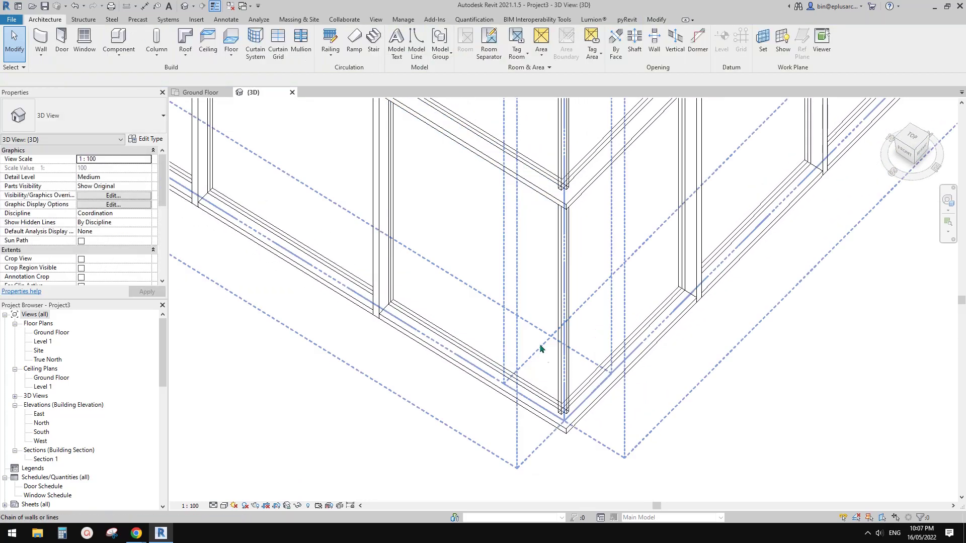
pyautogui.scroll(2, 469, 355)
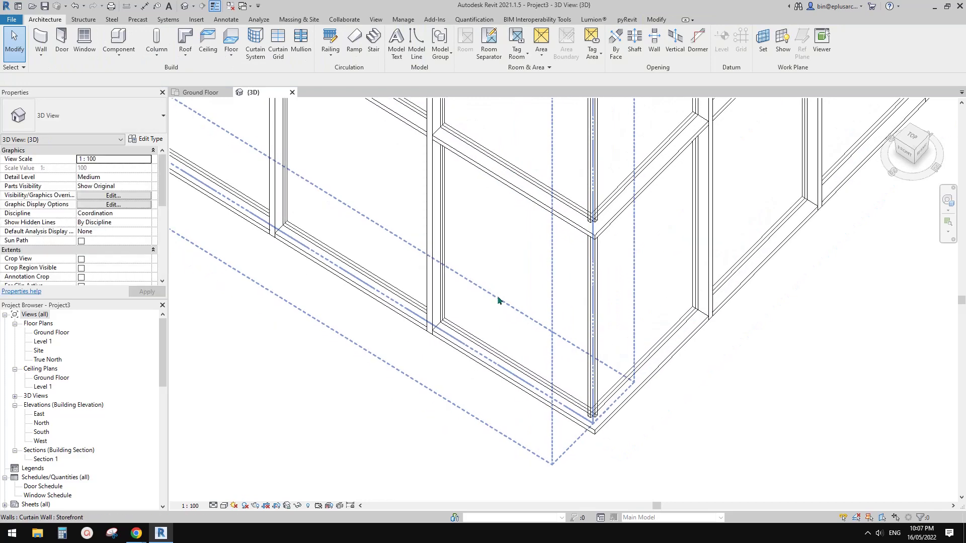
# Check the Storefront curtain wall's type parameters without changing them.
pyautogui.click(498, 297)
pyautogui.click(146, 139)
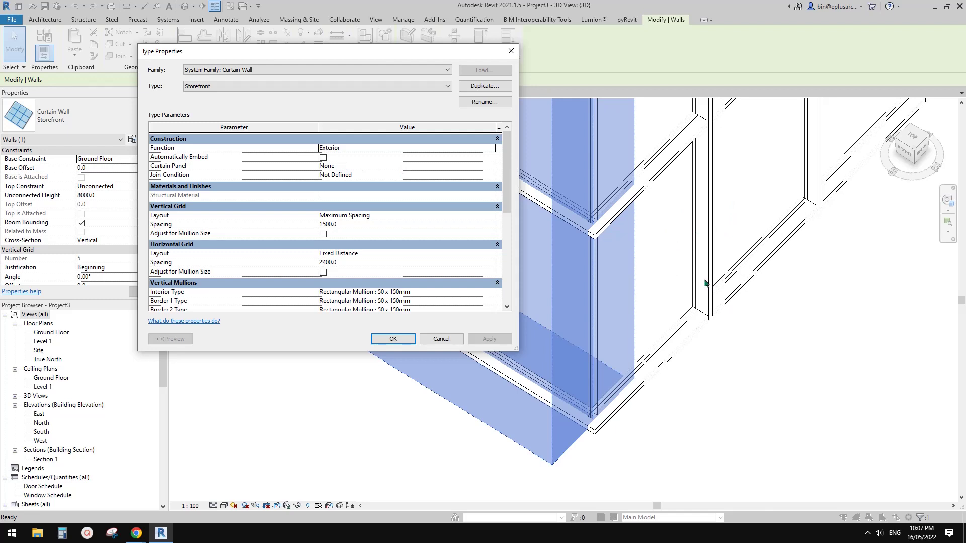
pyautogui.click(442, 338)
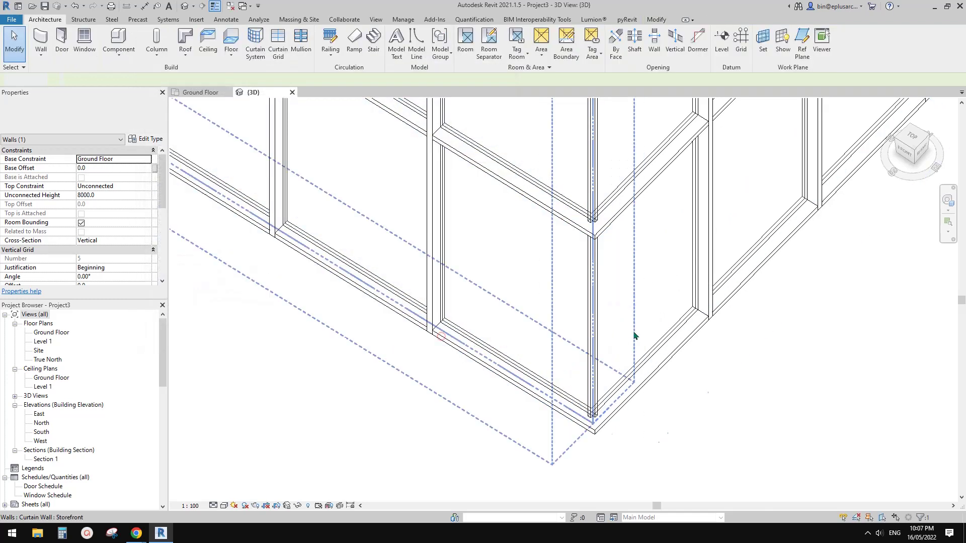
# Select the lowest glass panel beside the corner and open its Glazed type properties, keeping the panel in view.
pyautogui.click(558, 313)
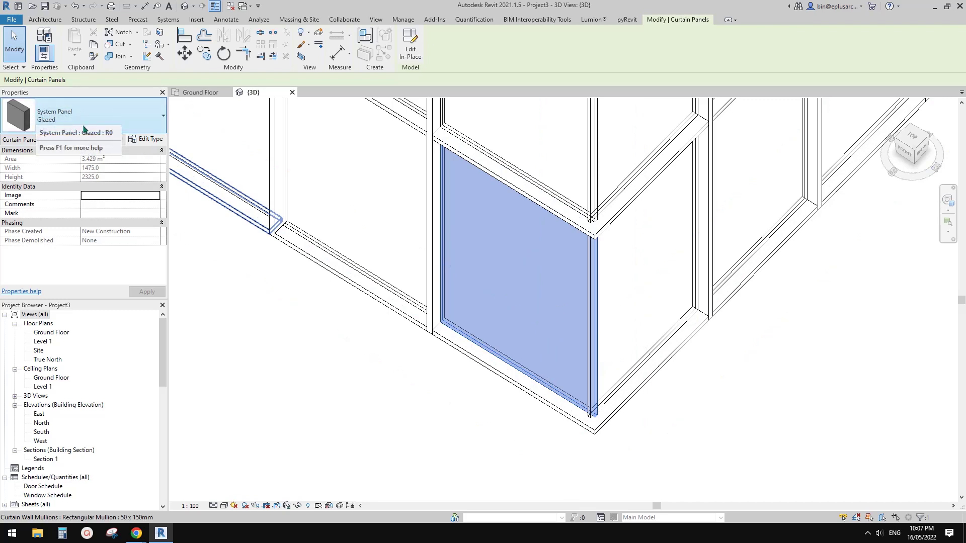
pyautogui.moveTo(377, 167)
pyautogui.mouseDown(button='middle')
pyautogui.moveTo(385, 178)
pyautogui.moveTo(375, 184)
pyautogui.mouseUp(button='middle')
pyautogui.press('Escape')
pyautogui.press('Tab')
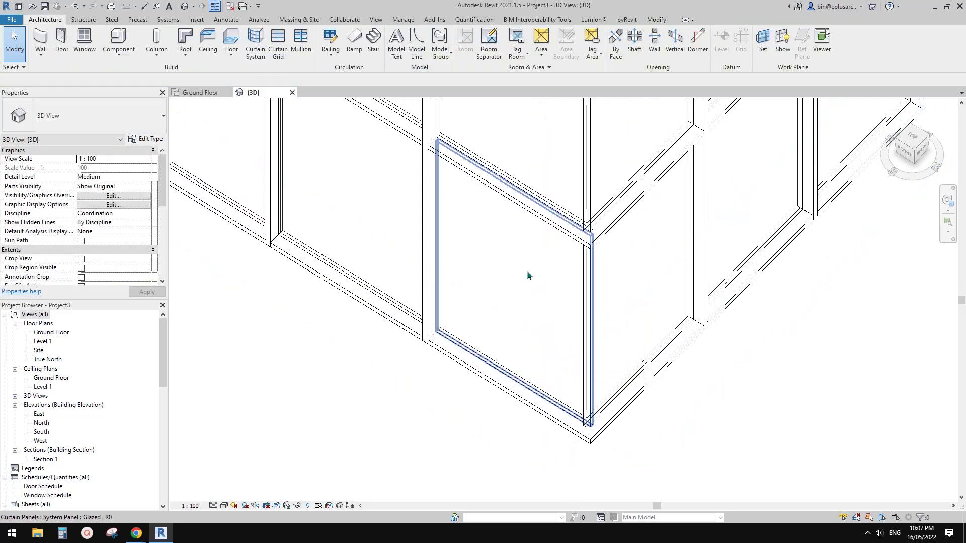
pyautogui.click(526, 271)
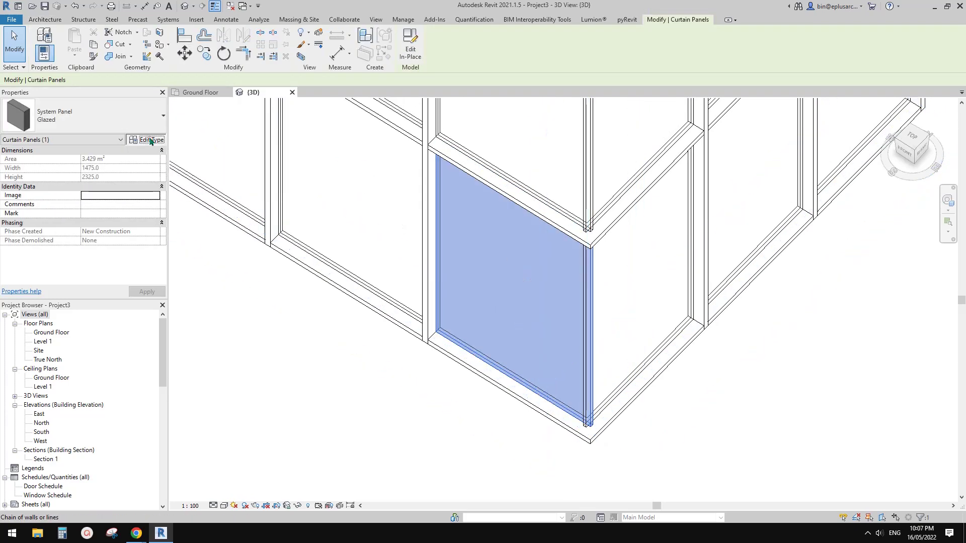
pyautogui.click(146, 139)
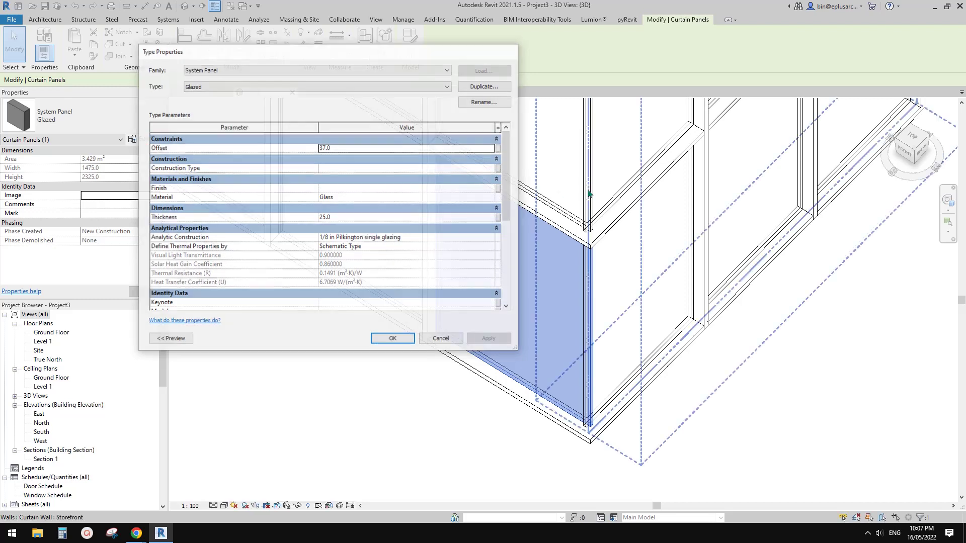
pyautogui.press('Return')
pyautogui.moveTo(536, 294); pyautogui.dragTo(524, 250, button='middle')
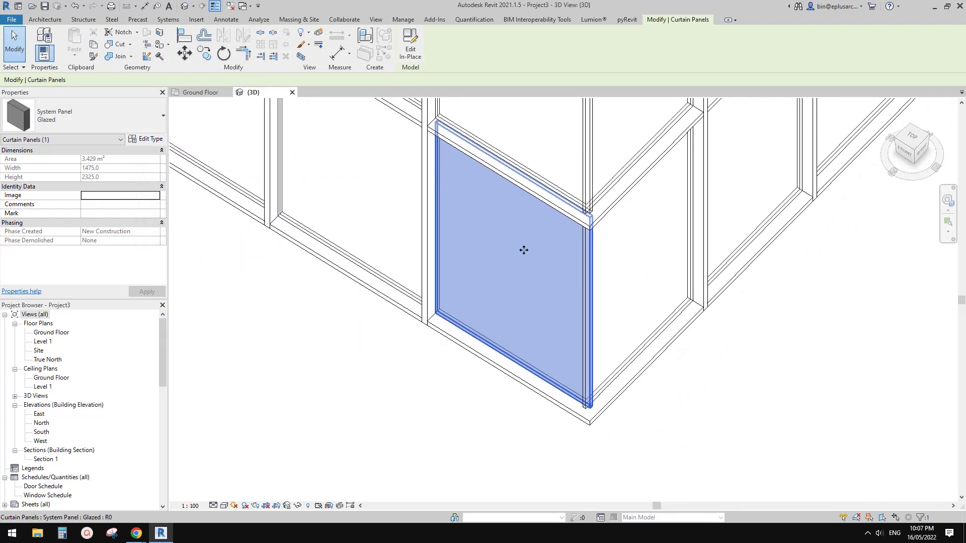
pyautogui.click(147, 139)
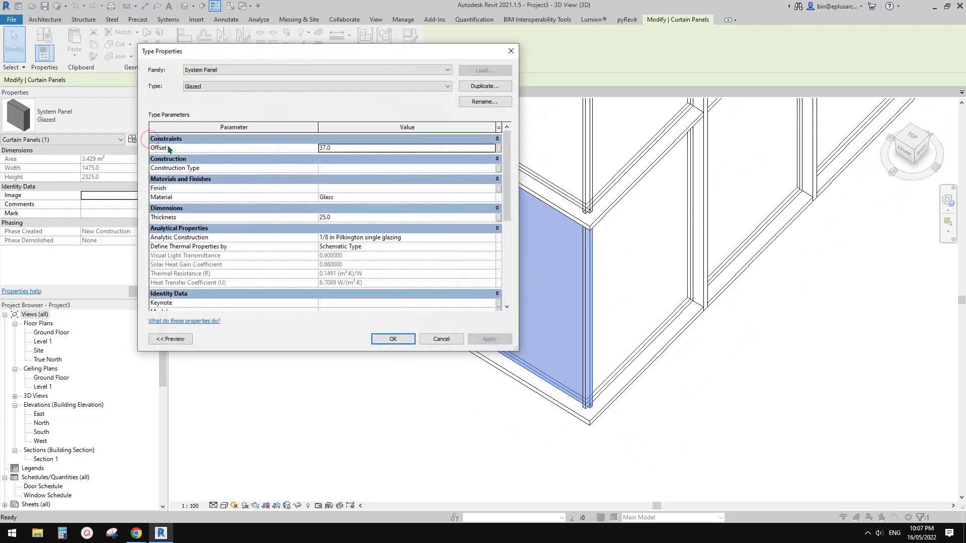
pyautogui.moveTo(390, 51); pyautogui.dragTo(230, 35)
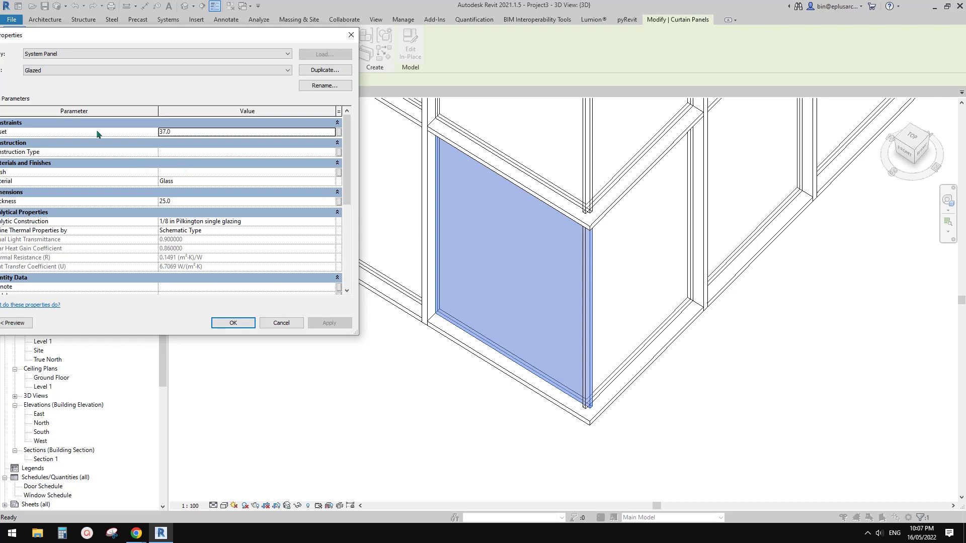
pyautogui.moveTo(183, 36); pyautogui.dragTo(211, 41)
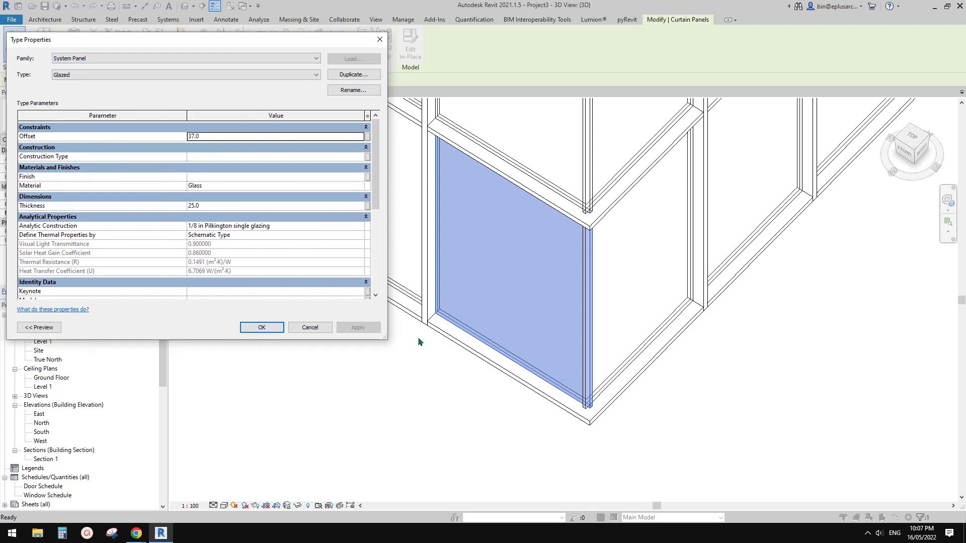
# Set the Glazed panel type's offset to 0 and apply it.
pyautogui.doubleClick(275, 140)
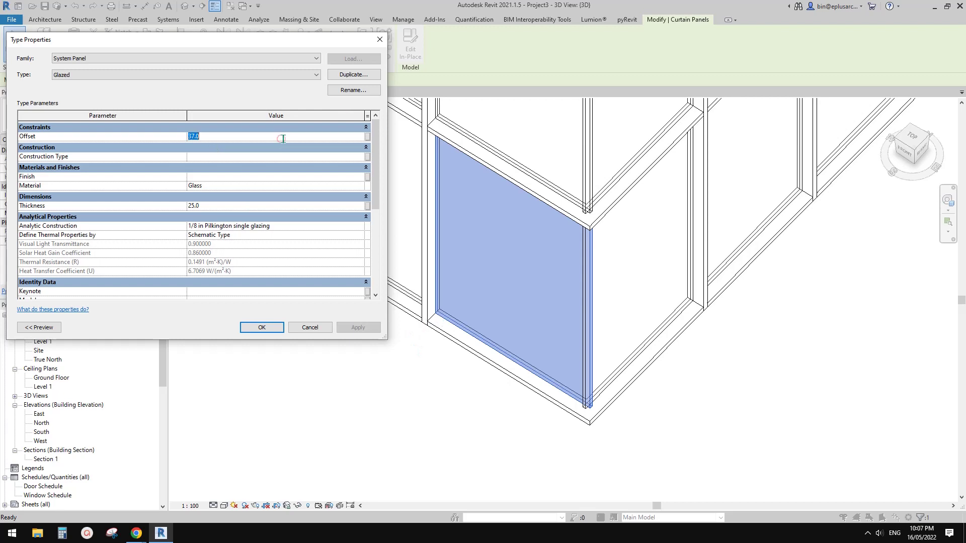
pyautogui.write('0')
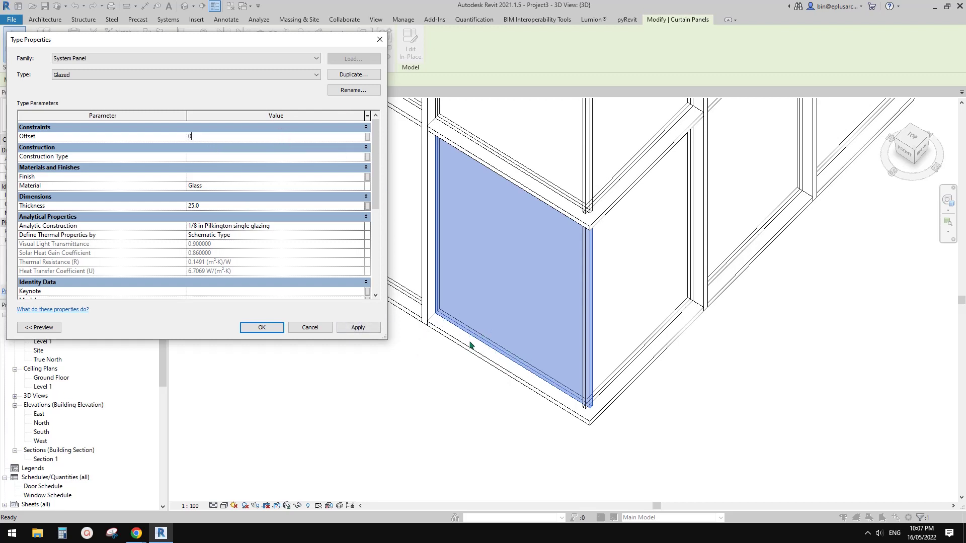
pyautogui.click(357, 327)
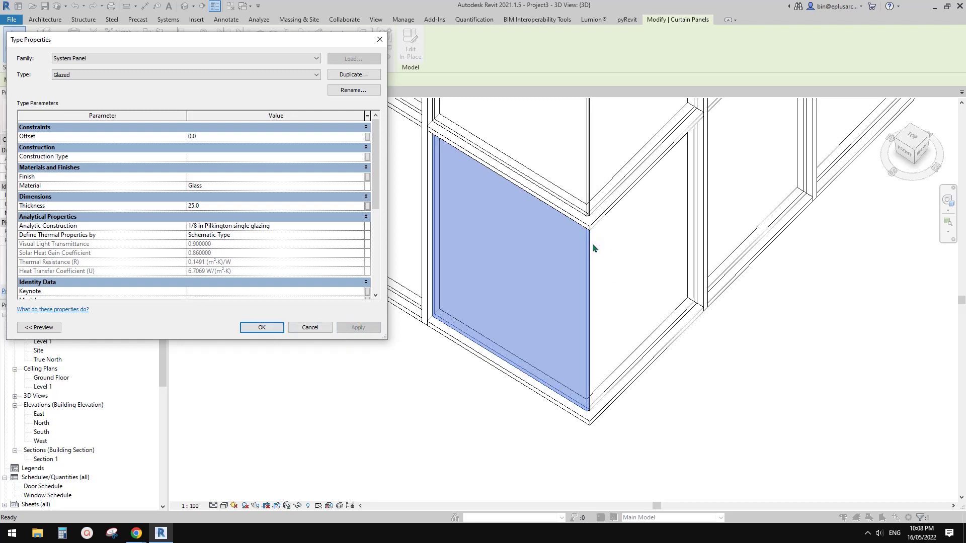
# Compare the corner with the circled gaps in the suggestion document's curtain wall image, returning to Revit's type properties.
pyautogui.moveTo(136, 534)
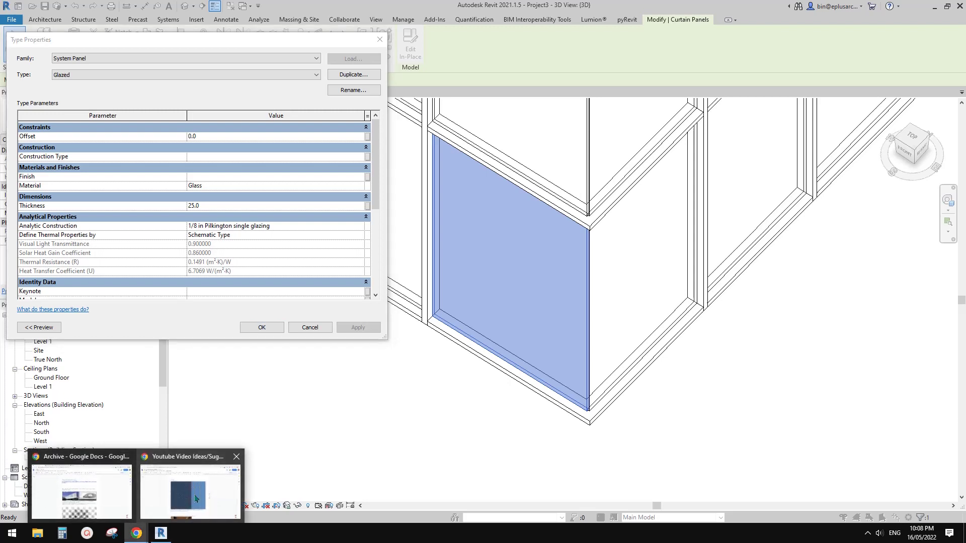
pyautogui.click(194, 494)
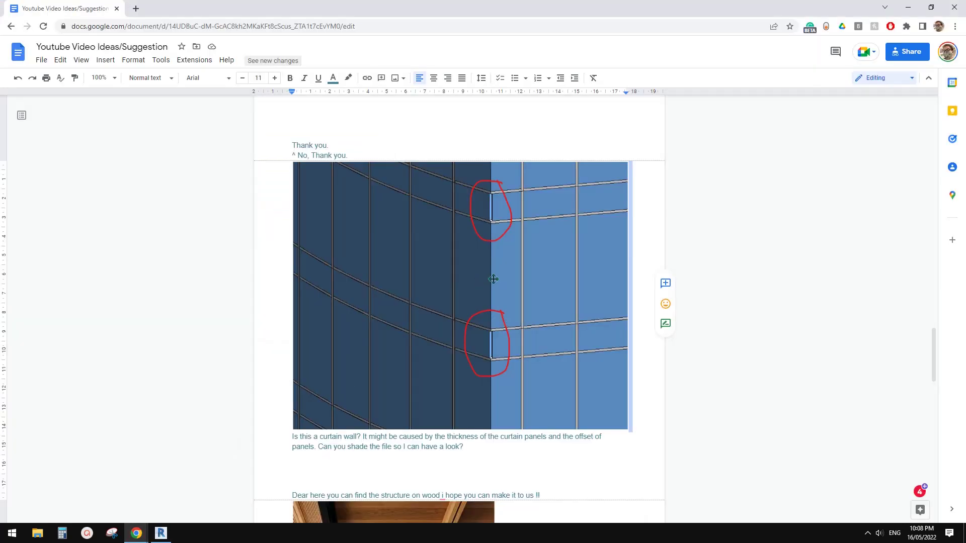
pyautogui.click(161, 533)
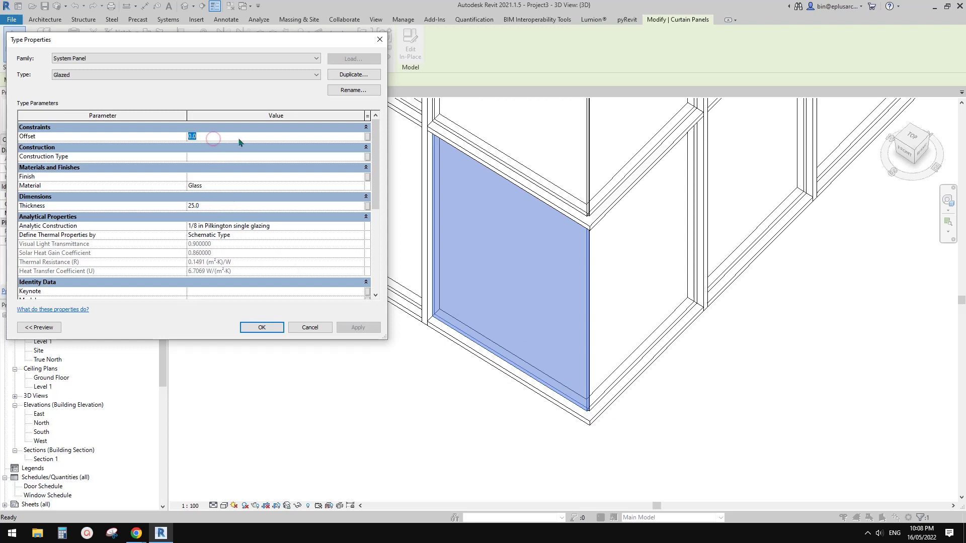
# Set the Glazed panel type's offset to 12.5 and accept the type properties.
pyautogui.write('12.5')
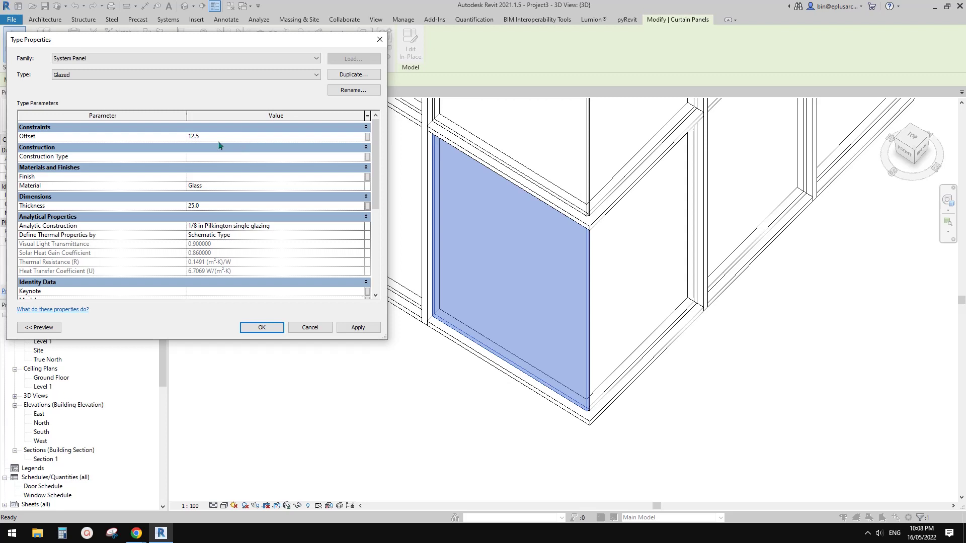
pyautogui.click(358, 328)
pyautogui.click(280, 332)
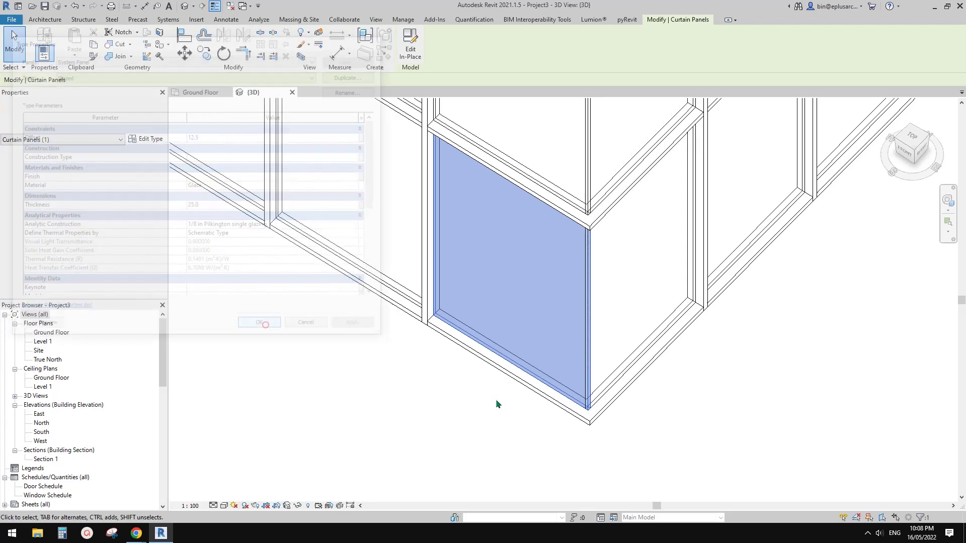
# Examine how the offset glass panels meet at the base of the curtain wall corner.
pyautogui.scroll(5, 575, 405)
pyautogui.press('Escape')
pyautogui.scroll(2, 575, 405)
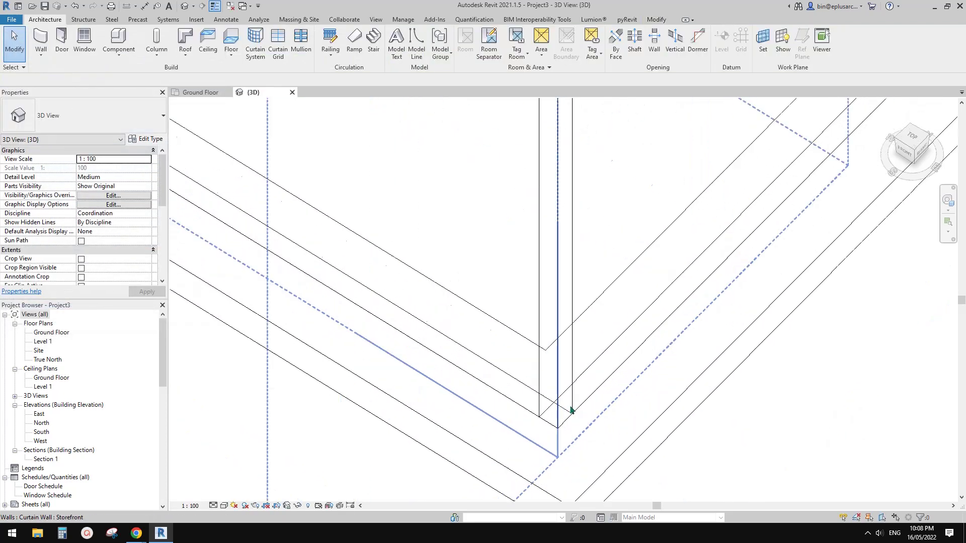
pyautogui.click(583, 389)
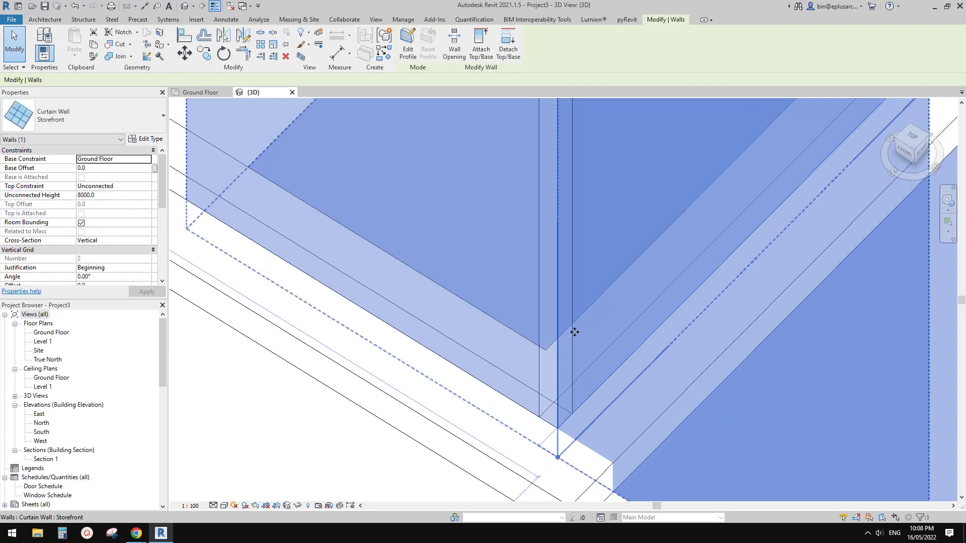
pyautogui.press('Escape')
pyautogui.click(590, 358)
pyautogui.press('Escape')
pyautogui.scroll(-3, 526, 376)
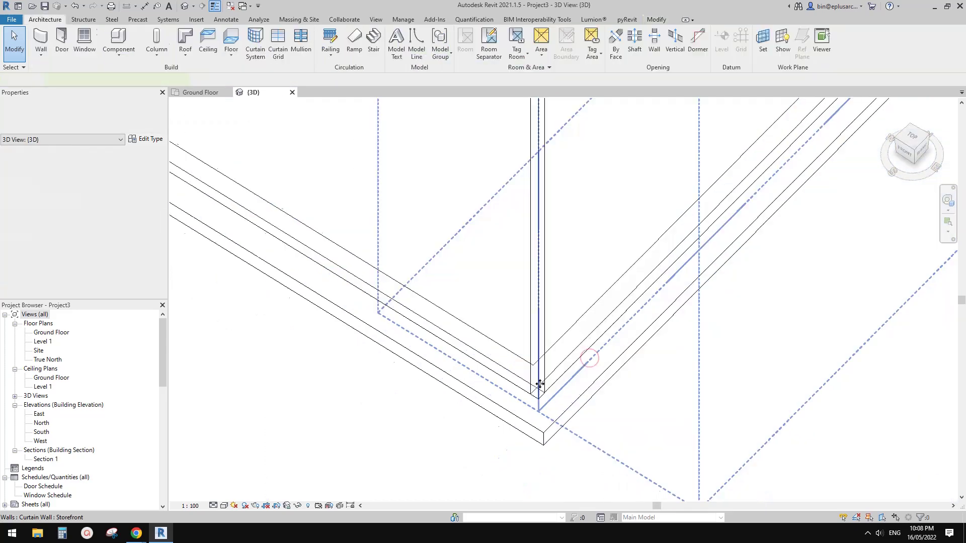
pyautogui.keyDown('shift'); pyautogui.moveTo(540, 385); pyautogui.dragTo(447, 312, button='middle'); pyautogui.keyUp('shift')
# Try to join the geometry of the two lowest glass panels at the corner, and inspect their meeting edge at the base.
pyautogui.click(656, 21)
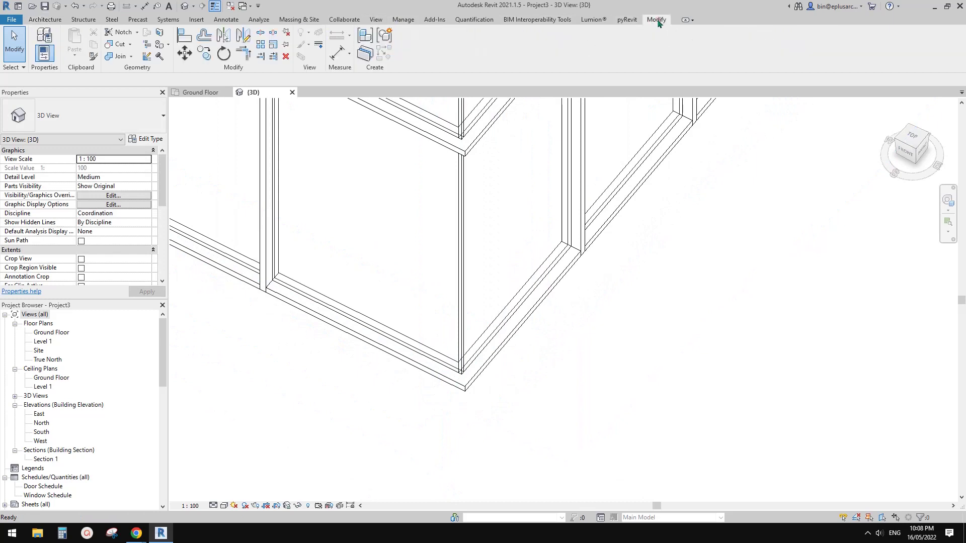
pyautogui.click(116, 57)
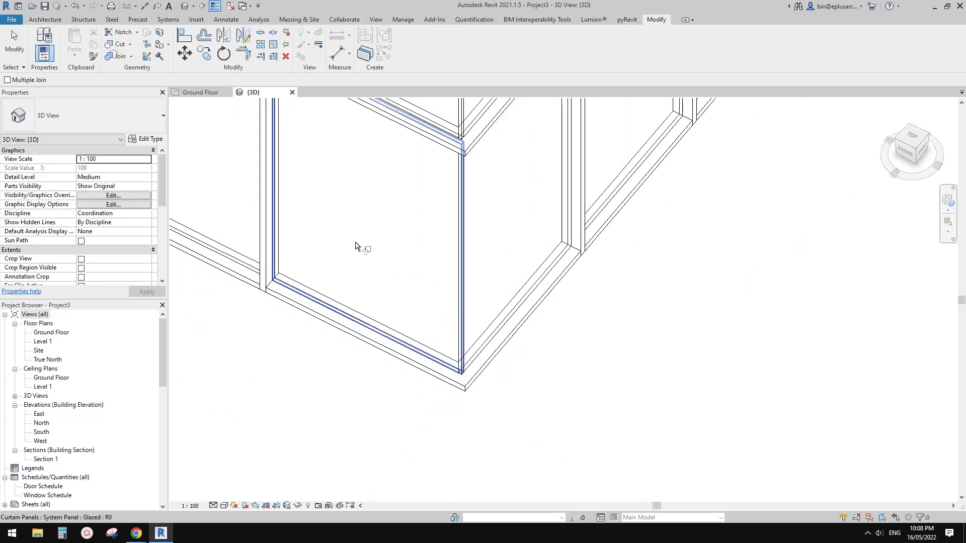
pyautogui.click(394, 252)
pyautogui.moveTo(475, 207); pyautogui.dragTo(637, 269)
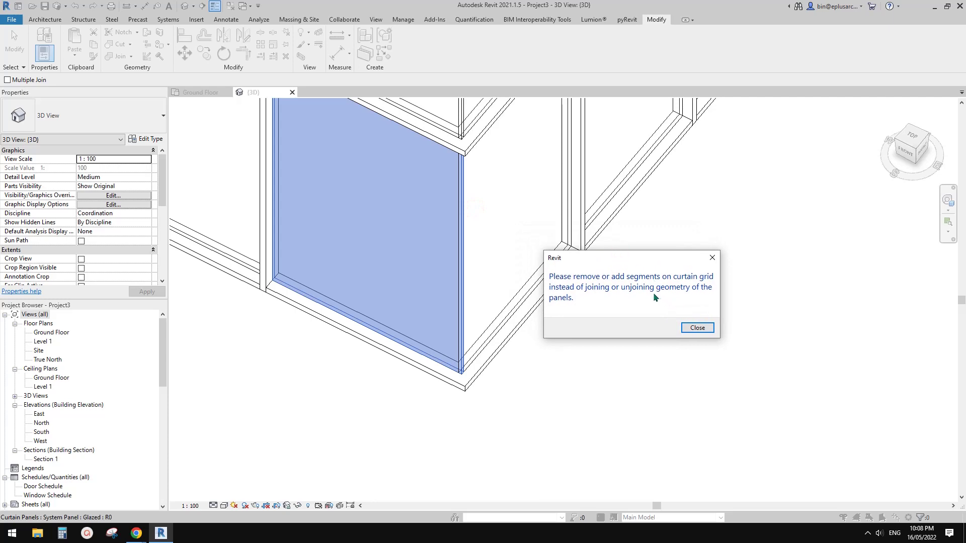
pyautogui.click(713, 259)
pyautogui.moveTo(675, 276); pyautogui.dragTo(748, 277, button='middle')
pyautogui.press('Escape')
pyautogui.moveTo(621, 364); pyautogui.dragTo(680, 358, button='middle')
pyautogui.scroll(3, 596, 370)
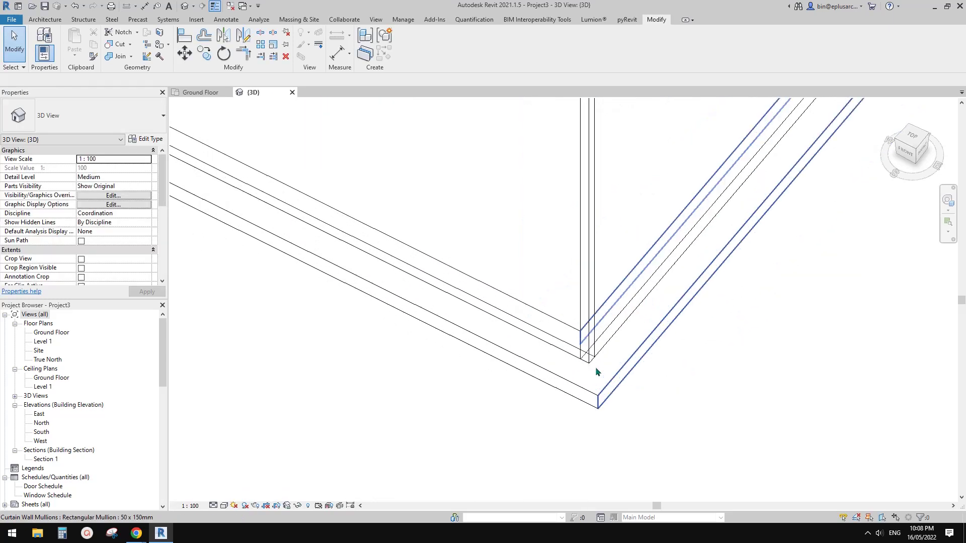
pyautogui.scroll(-3, 596, 372)
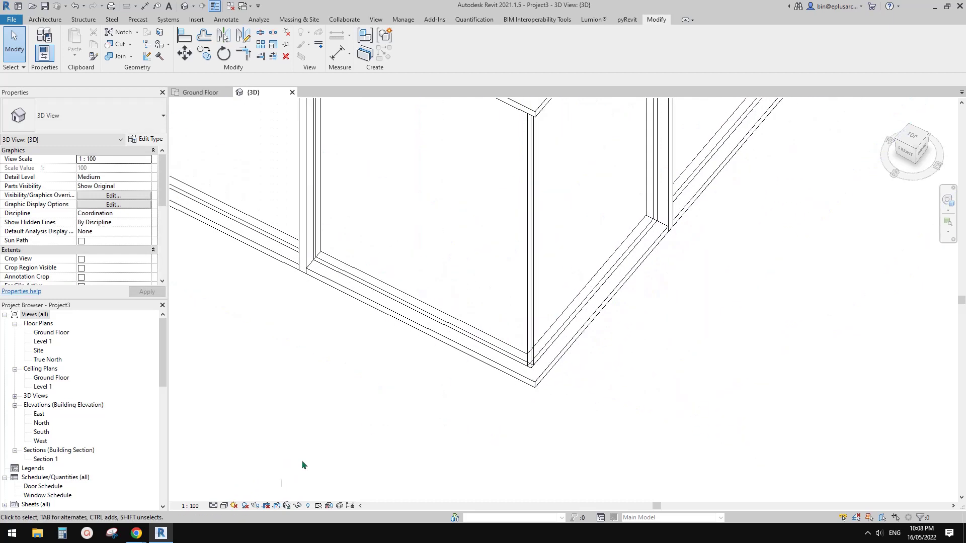
# Switch the 3D view to the Shaded style and turn off edge display to inspect the glass corner.
pyautogui.press('s')
pyautogui.press('d')
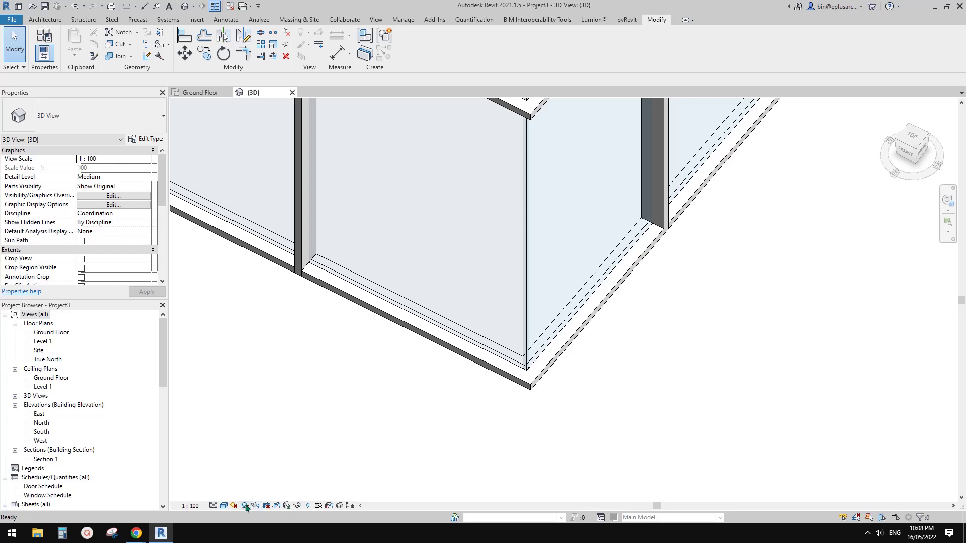
pyautogui.click(225, 506)
pyautogui.click(265, 440)
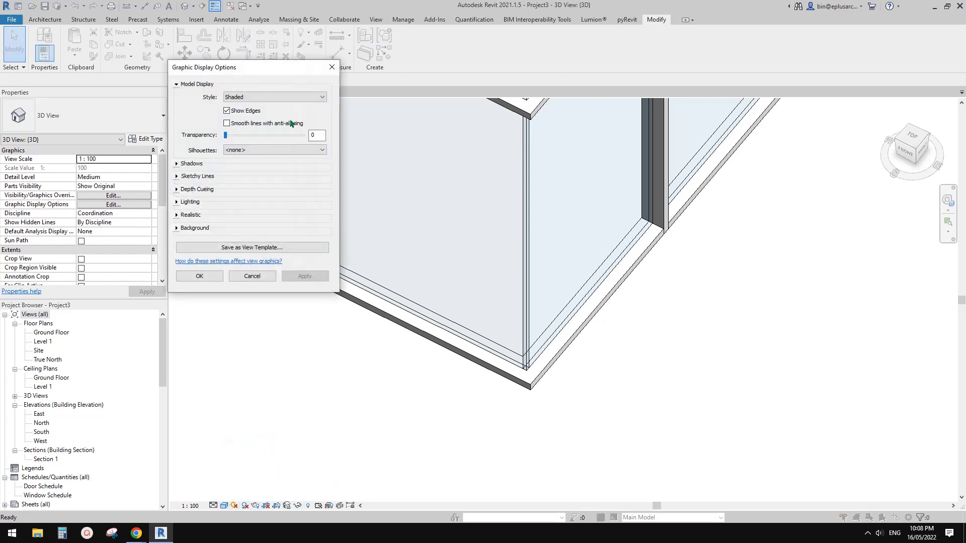
pyautogui.click(227, 111)
pyautogui.click(305, 277)
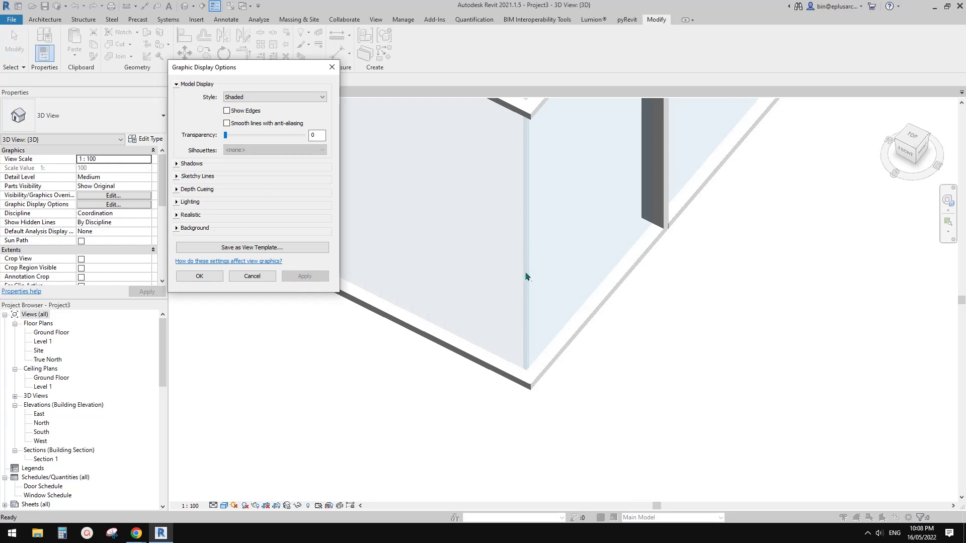
pyautogui.click(275, 277)
pyautogui.click(225, 506)
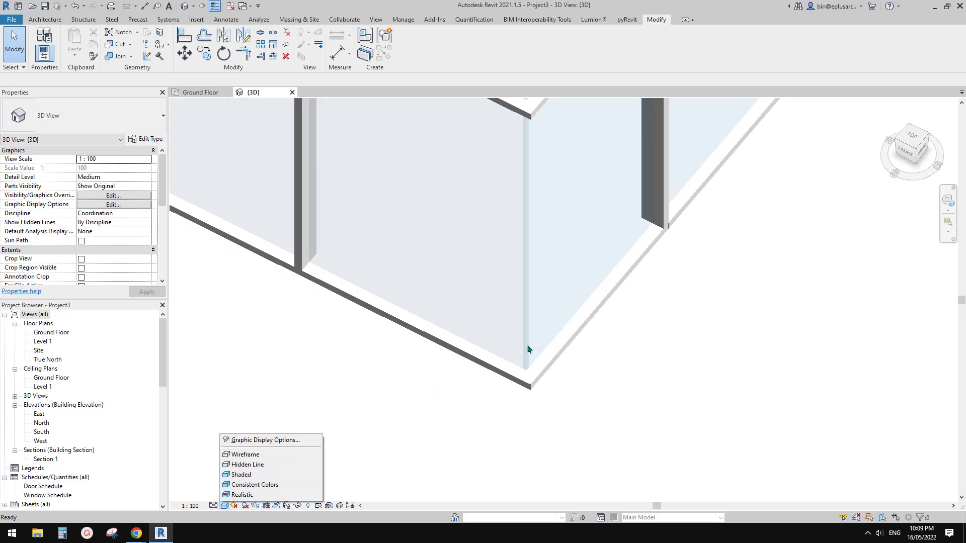
pyautogui.keyDown('shift'); pyautogui.moveTo(527, 345); pyautogui.dragTo(546, 395, button='middle'); pyautogui.keyUp('shift')
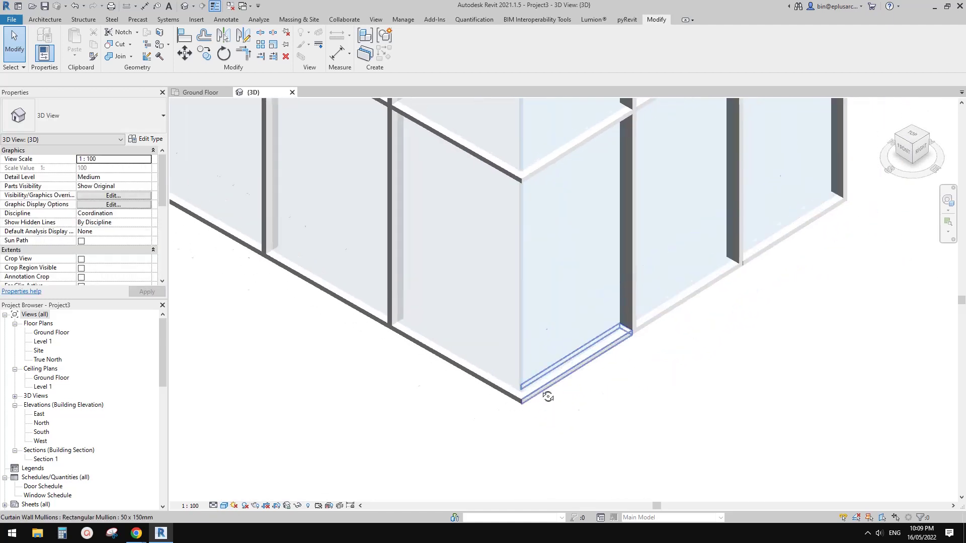
# Turn on Show Edges in the 3D view's graphic display options and accept the settings.
pyautogui.click(224, 506)
pyautogui.click(258, 441)
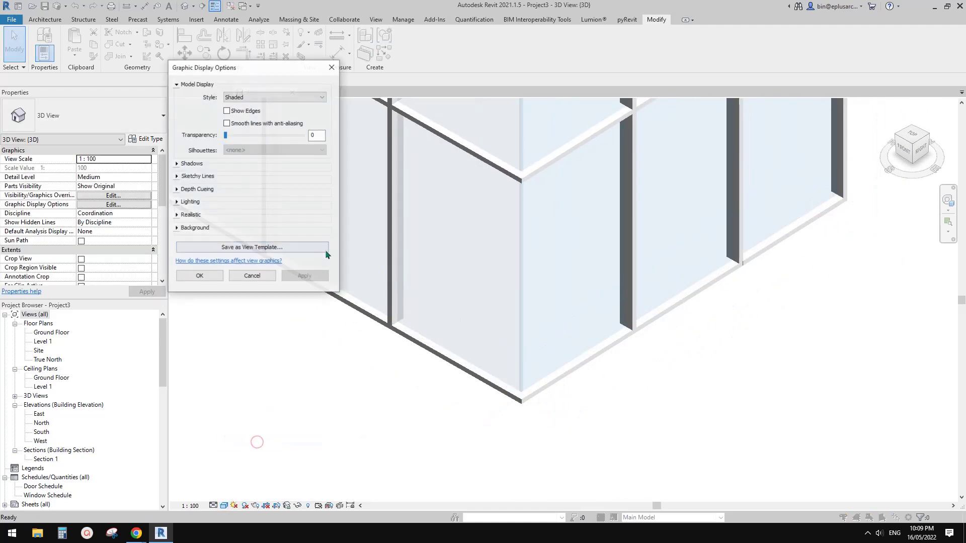
pyautogui.click(226, 110)
pyautogui.click(199, 276)
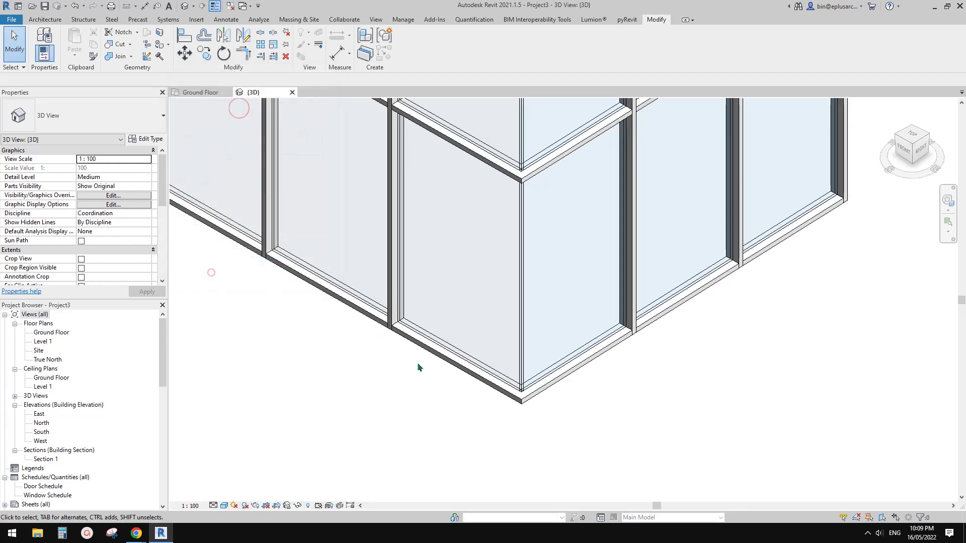
# Create a similar Storefront curtain wall in an L shape beside the existing one, with its second leg about 3000 mm long.
pyautogui.keyDown('shift'); pyautogui.moveTo(521, 326); pyautogui.dragTo(581, 222, button='middle'); pyautogui.keyUp('shift')
pyautogui.keyDown('shift'); pyautogui.moveTo(738, 384); pyautogui.dragTo(605, 248, button='middle'); pyautogui.keyUp('shift')
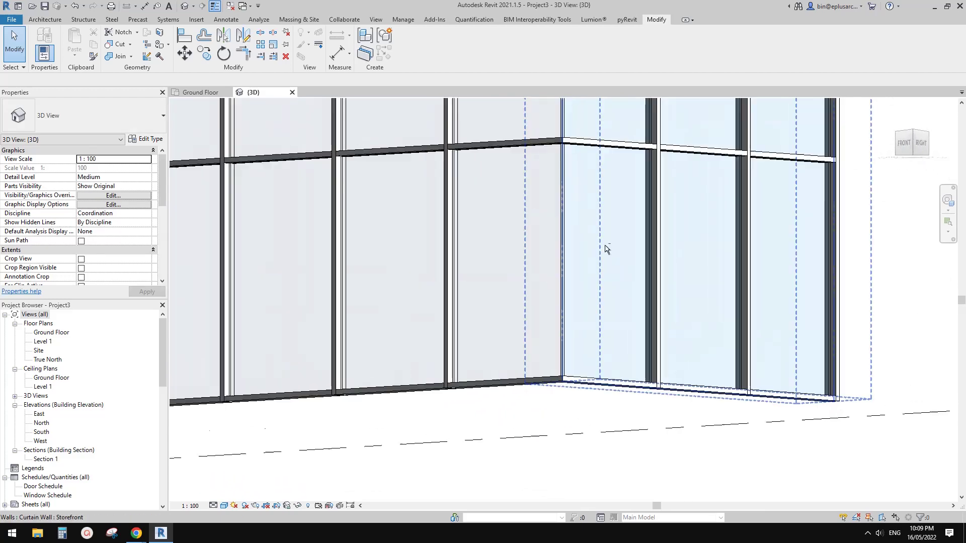
pyautogui.keyDown('shift'); pyautogui.moveTo(560, 177); pyautogui.dragTo(611, 330, button='middle'); pyautogui.keyUp('shift')
pyautogui.scroll(-2, 664, 410)
pyautogui.scroll(-2, 652, 396)
pyautogui.click(639, 381)
pyautogui.press('c')
pyautogui.press('s')
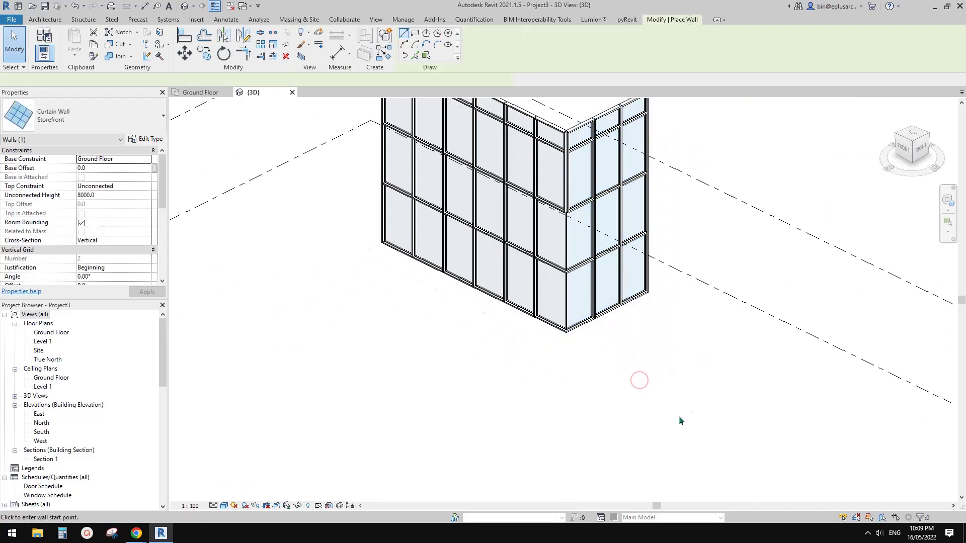
pyautogui.click(695, 399)
pyautogui.click(753, 426)
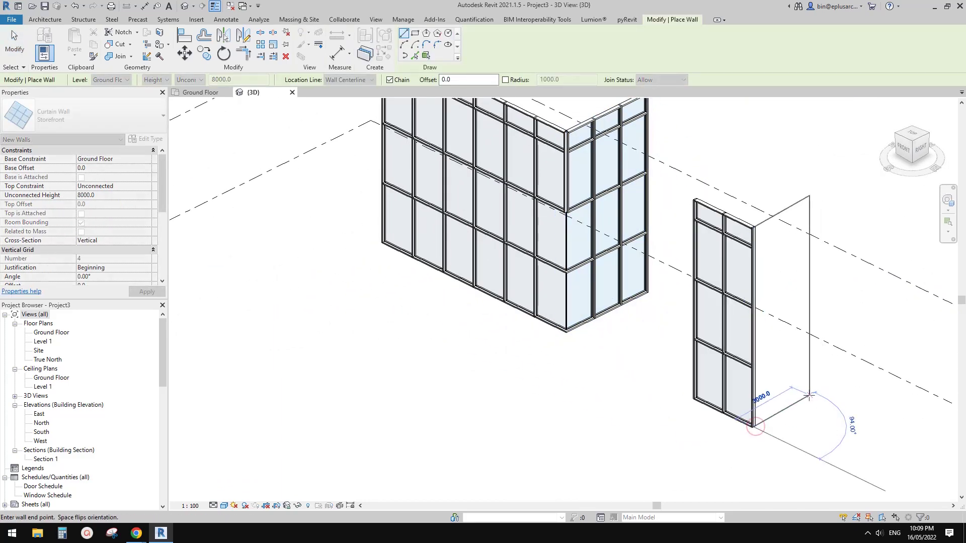
pyautogui.press('Escape')
pyautogui.press('Escape')
# Unpin and delete the four vertical corner mullions in the two lowest rows of the new curtain wall.
pyautogui.scroll(4, 777, 429)
pyautogui.click(723, 325)
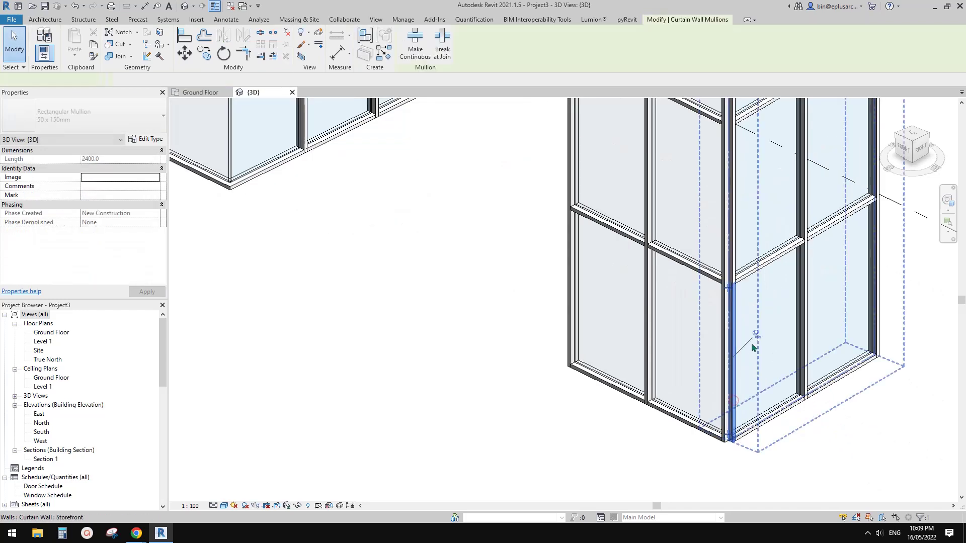
pyautogui.keyDown('ctrl'); pyautogui.click(734, 247); pyautogui.keyUp('ctrl')
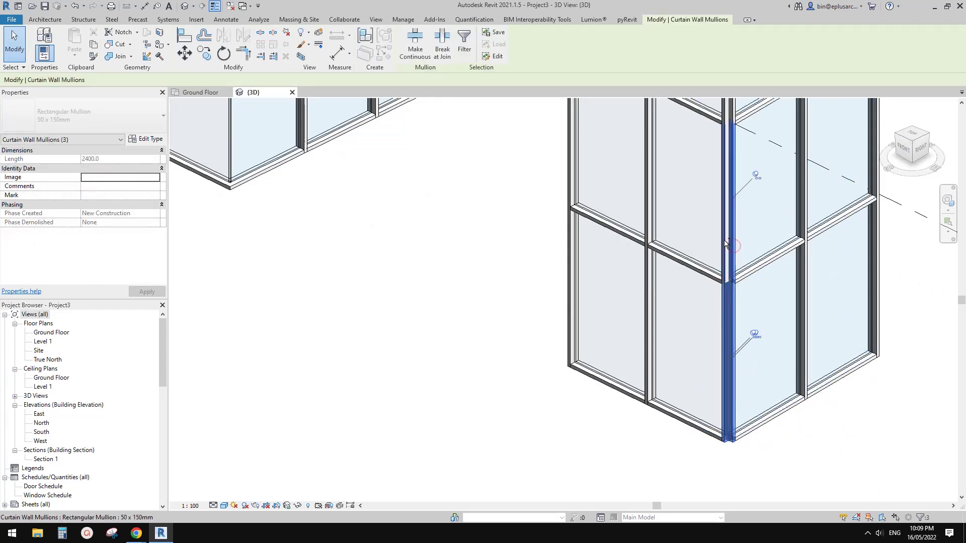
pyautogui.keyDown('ctrl'); pyautogui.click(725, 245); pyautogui.keyUp('ctrl')
pyautogui.click(289, 31)
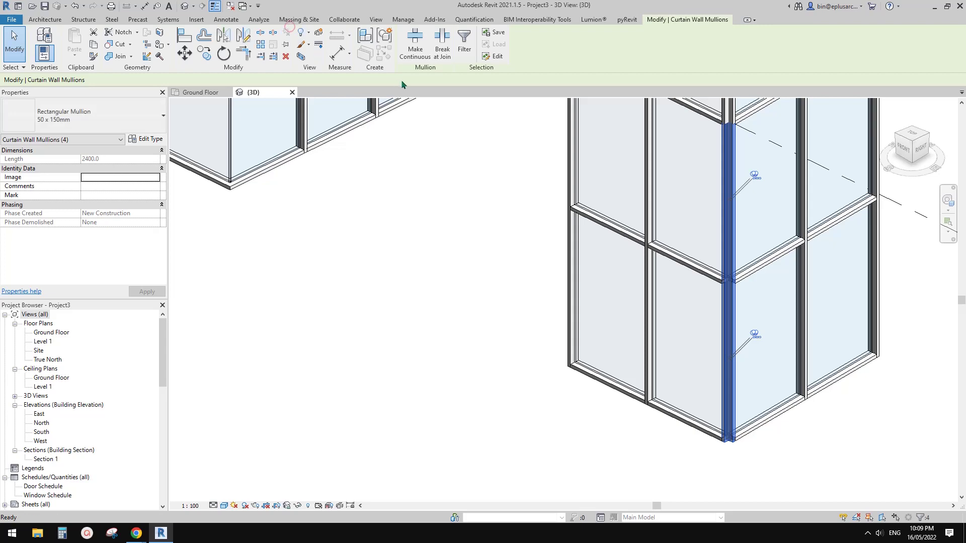
pyautogui.press('Delete')
# Examine how the two glass panels meet at the base of the new curtain wall's corner.
pyautogui.moveTo(770, 365); pyautogui.dragTo(749, 370, button='middle')
pyautogui.moveTo(749, 370); pyautogui.dragTo(626, 343, button='middle')
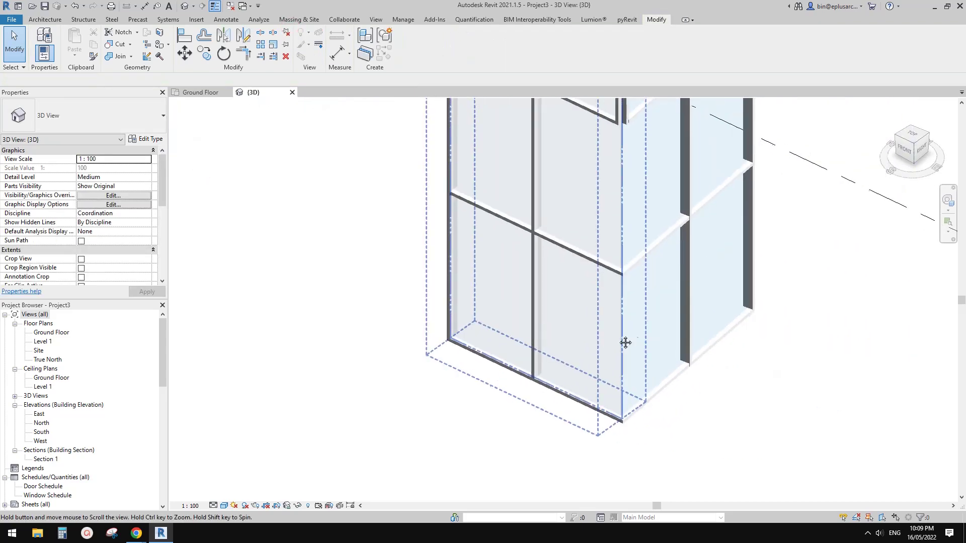
pyautogui.scroll(4, 615, 336)
pyautogui.moveTo(669, 369); pyautogui.dragTo(639, 311, button='middle')
pyautogui.scroll(2, 603, 349)
pyautogui.moveTo(582, 428); pyautogui.dragTo(604, 379, button='middle')
pyautogui.scroll(1, 603, 349)
# Select the lowest glass panel on one side of the new corner, and view its Glazed type properties without changing them.
pyautogui.press('Tab')
pyautogui.click(422, 222)
pyautogui.press('Tab')
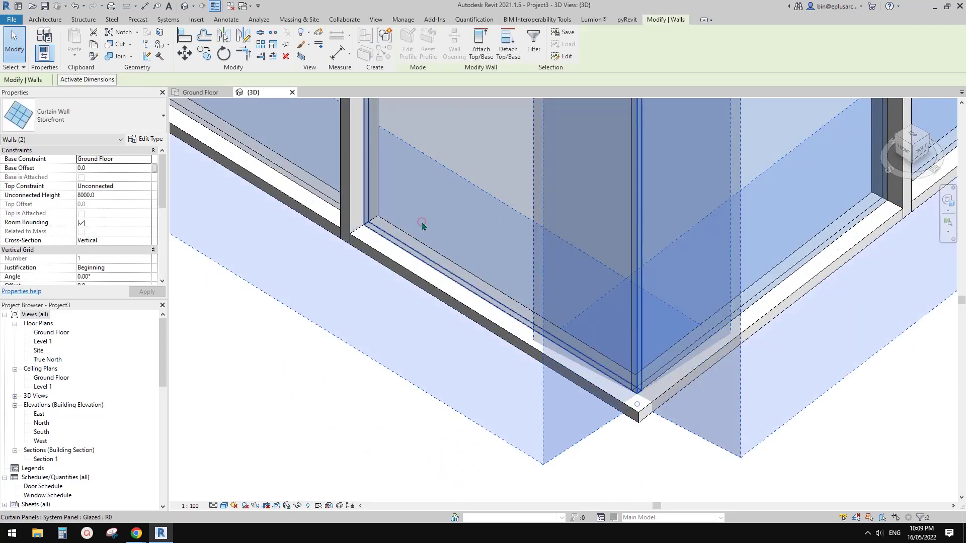
pyautogui.click(422, 222)
pyautogui.scroll(-4, 422, 222)
pyautogui.moveTo(445, 264); pyautogui.dragTo(528, 341, button='middle')
pyautogui.click(146, 139)
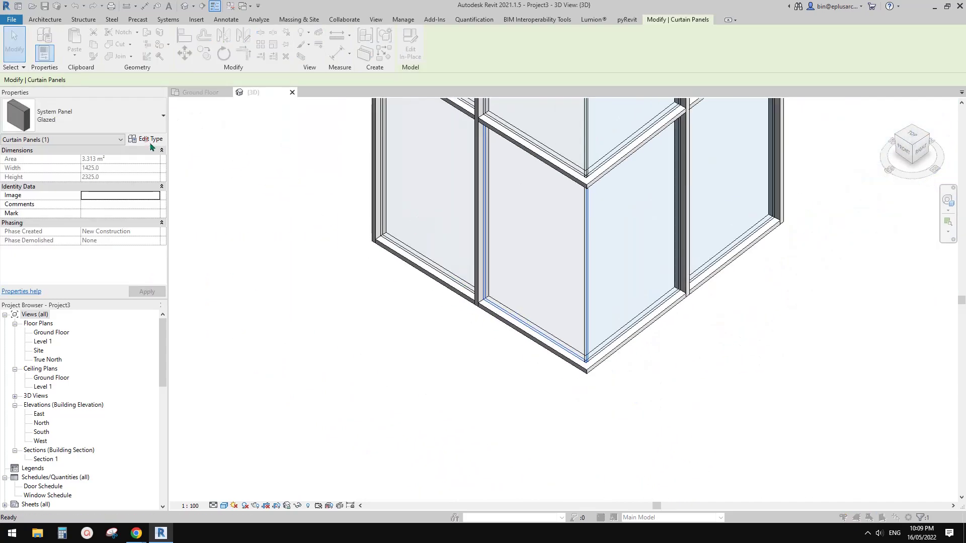
pyautogui.click(378, 40)
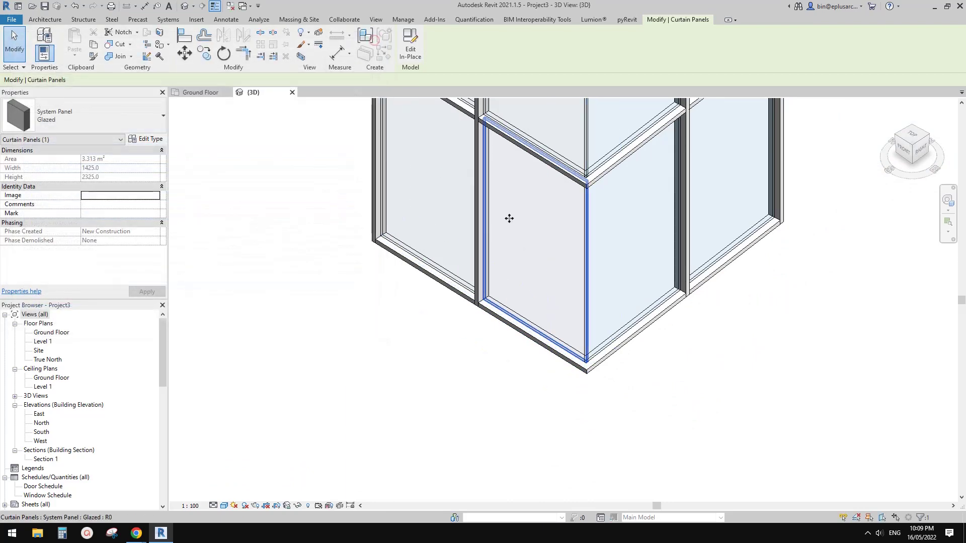
# Clear the selection and look over the new curtain wall and the glass panels at its lower corner.
pyautogui.moveTo(509, 218); pyautogui.dragTo(690, 340, button='middle')
pyautogui.scroll(-2, 542, 248)
pyautogui.moveTo(590, 250); pyautogui.dragTo(420, 112, button='middle')
pyautogui.scroll(1, 555, 247)
pyautogui.scroll(4, 557, 250)
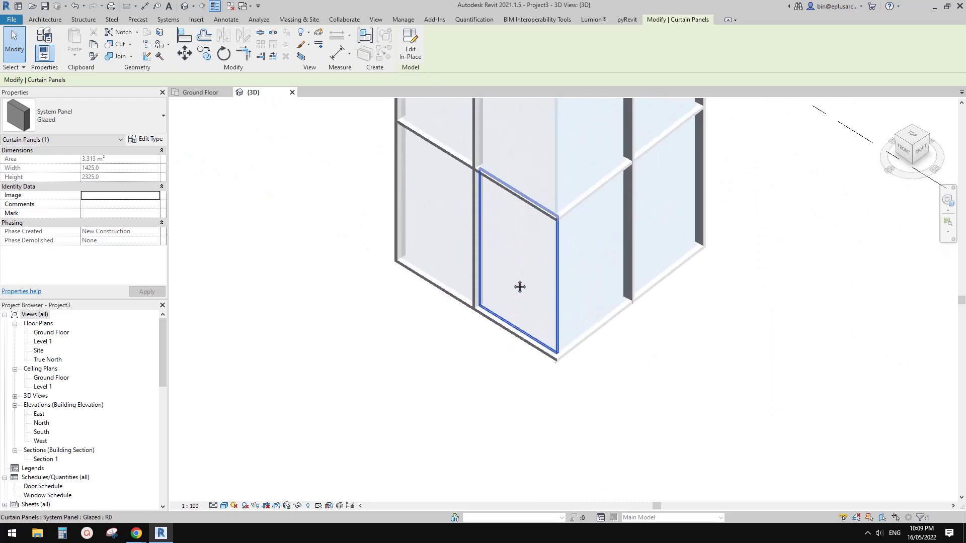
pyautogui.press('Escape')
pyautogui.scroll(2, 511, 376)
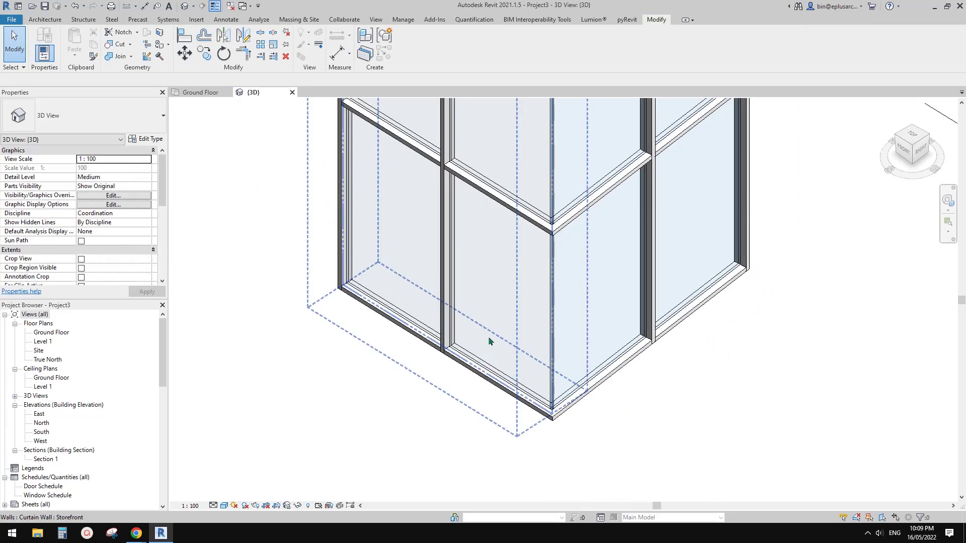
pyautogui.moveTo(453, 295); pyautogui.dragTo(476, 317, button='middle')
pyautogui.scroll(-1, 482, 306)
pyautogui.scroll(-2, 333, 245)
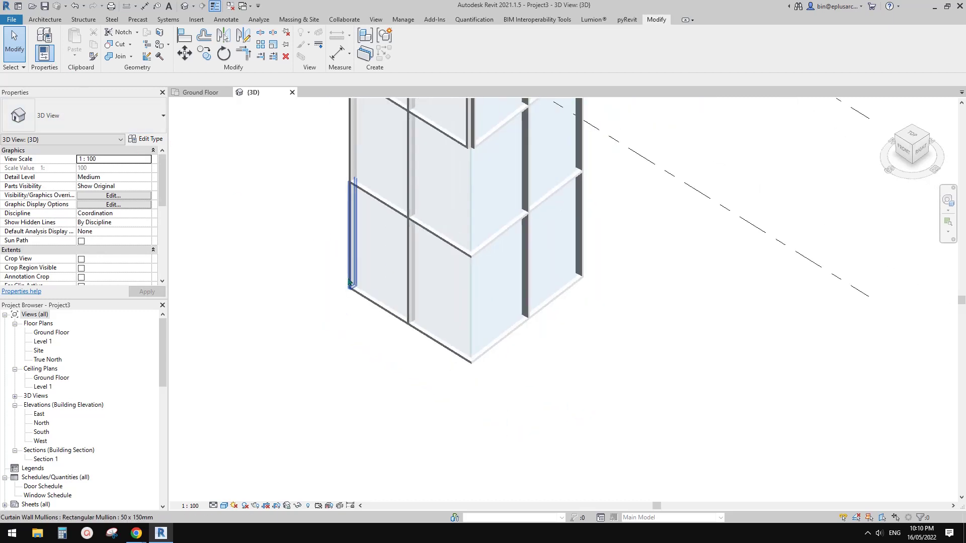
pyautogui.moveTo(347, 272); pyautogui.dragTo(406, 271, button='middle')
# Start a new wall with the Generic 100mm Wall type and duplicate that type as "25mm glass".
pyautogui.press('w')
pyautogui.press('w')
pyautogui.press('a')
pyautogui.click(56, 117)
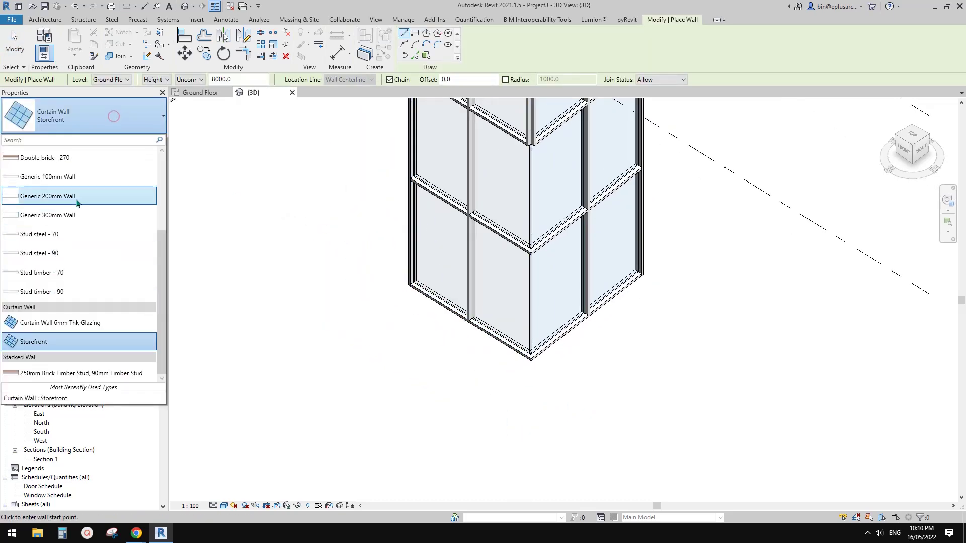
pyautogui.scroll(1, 72, 335)
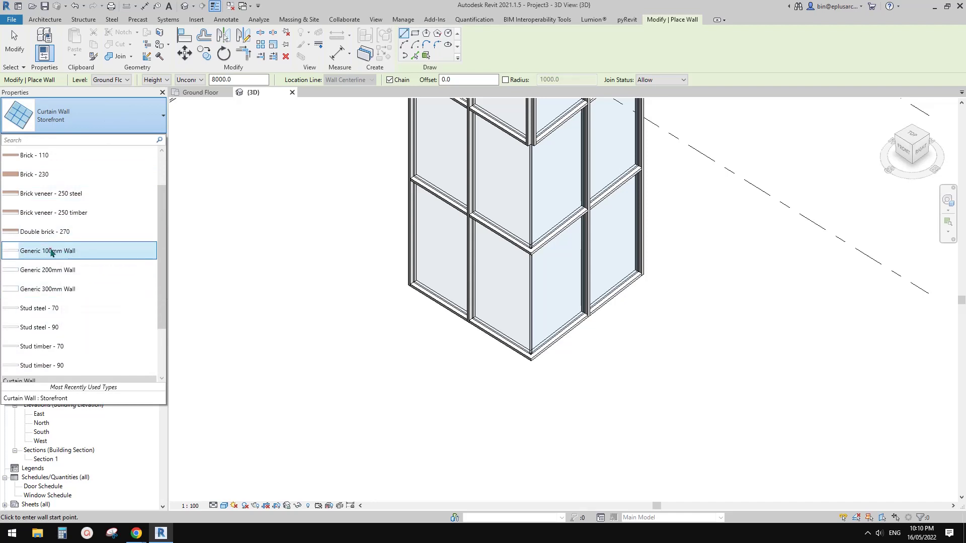
pyautogui.click(69, 250)
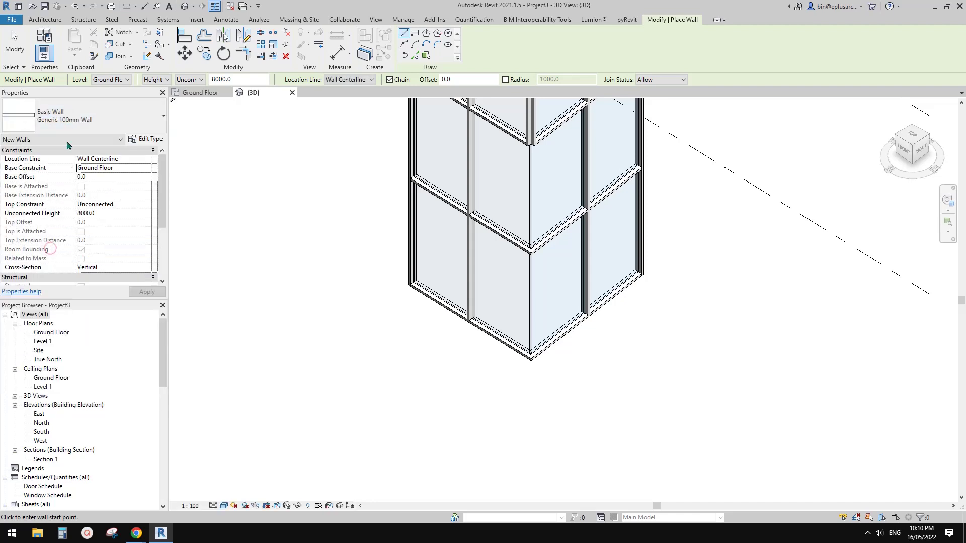
pyautogui.click(147, 139)
pyautogui.click(356, 74)
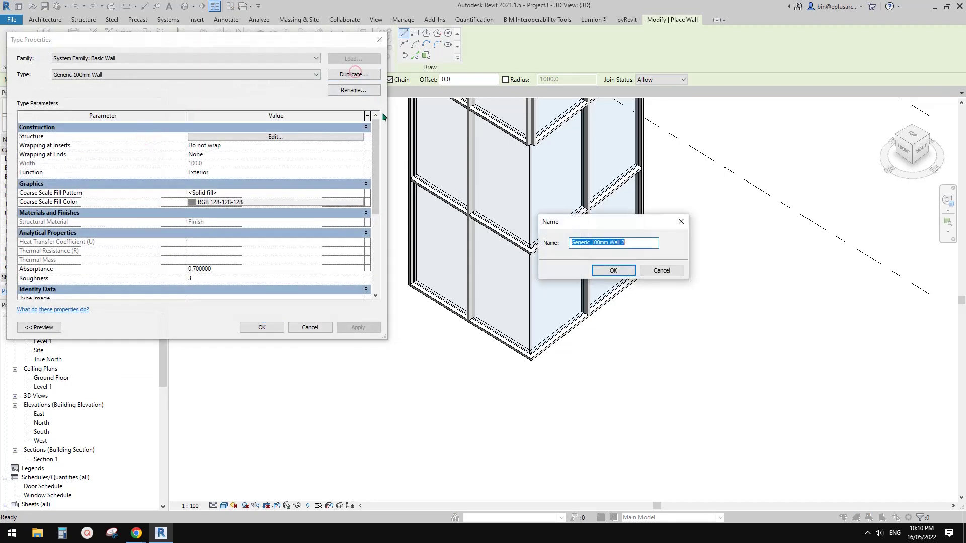
pyautogui.write('10')
pyautogui.press('BackSpace')
pyautogui.press('BackSpace')
pyautogui.write('2')
pyautogui.click(613, 271)
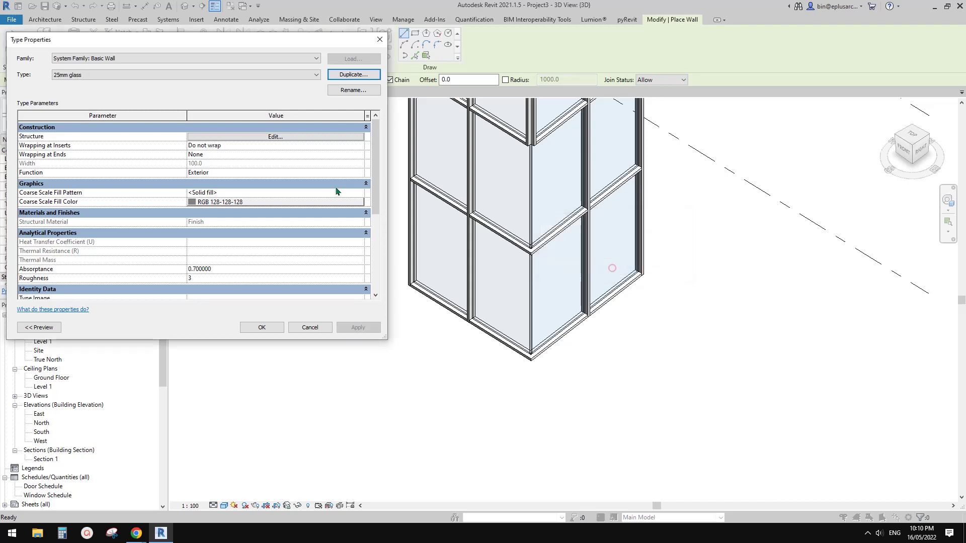
# Set the 25mm glass wall's structure layer to 25 mm thickness with Glass material, and accept the type properties.
pyautogui.click(292, 137)
pyautogui.click(229, 135)
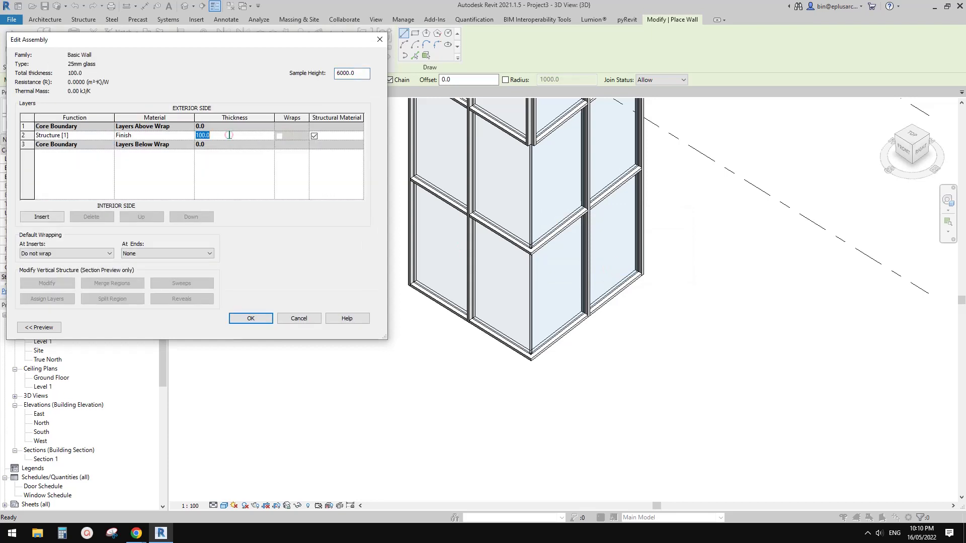
pyautogui.write('25')
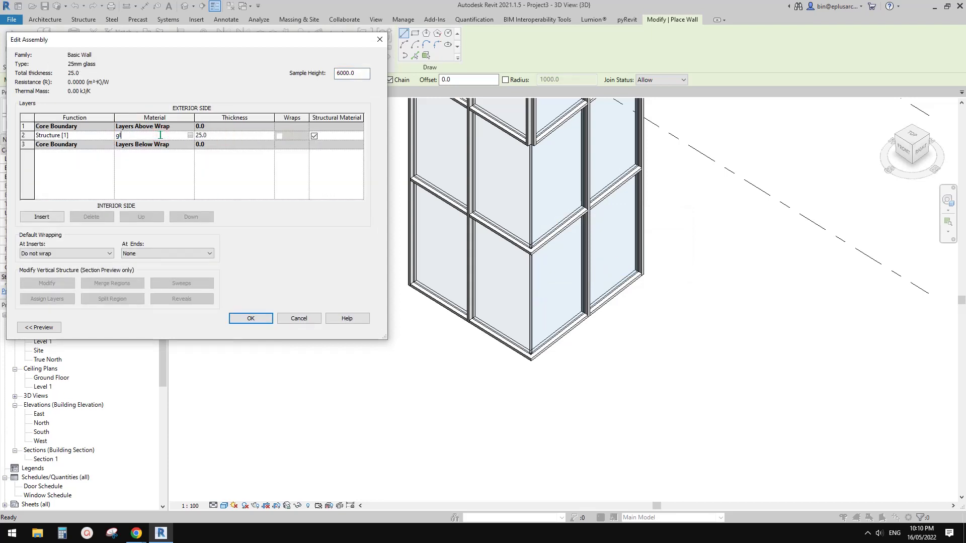
pyautogui.click(250, 317)
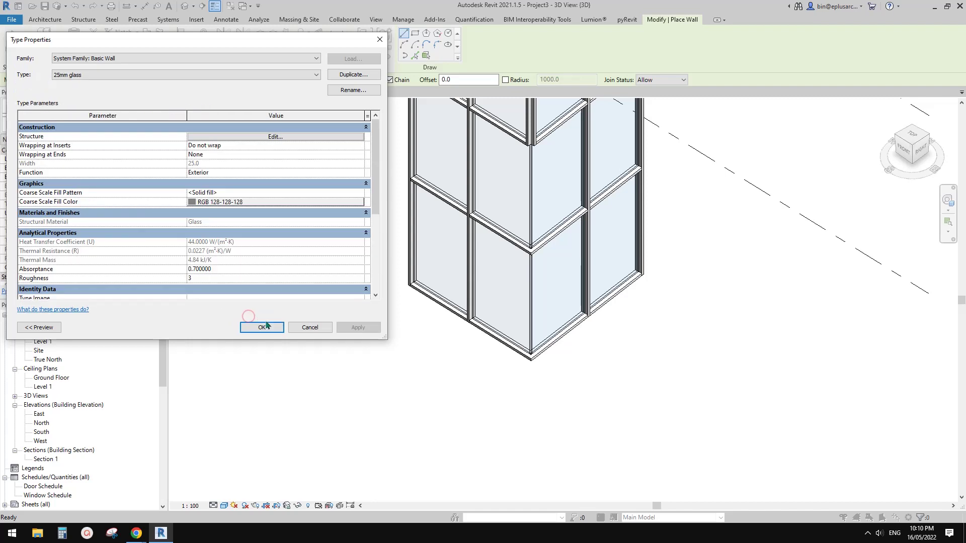
pyautogui.click(269, 324)
# Draw a trial 25mm glass wall about 1800 mm long beside the new curtain wall, look at it and delete it.
pyautogui.click(327, 316)
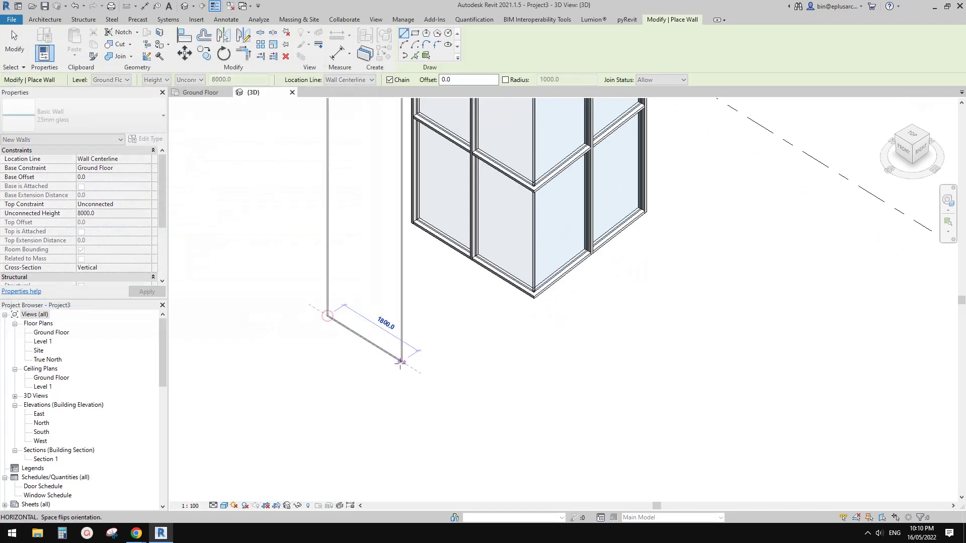
pyautogui.click(402, 360)
pyautogui.press('Escape')
pyautogui.click(385, 294)
pyautogui.scroll(-1, 388, 294)
pyautogui.moveTo(388, 293); pyautogui.dragTo(394, 327, button='middle')
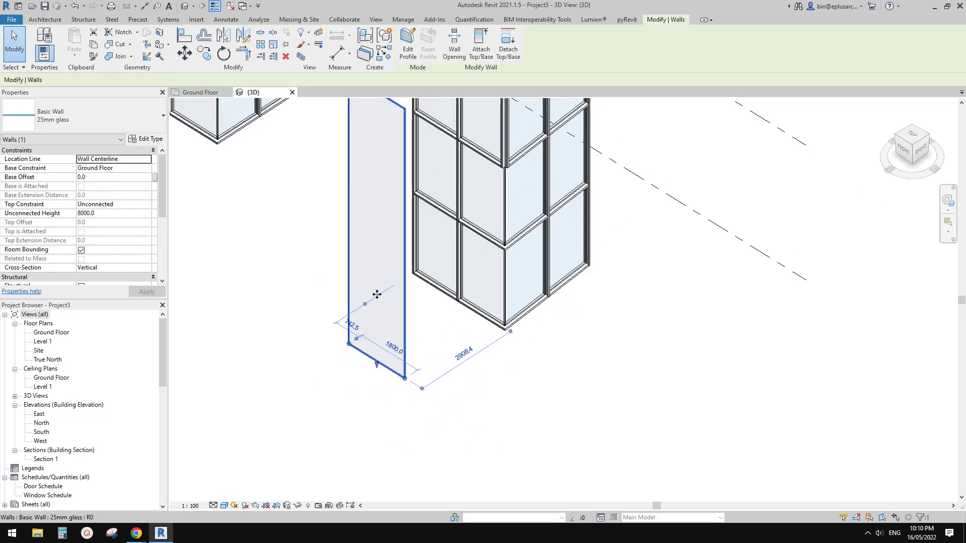
pyautogui.scroll(3, 382, 310)
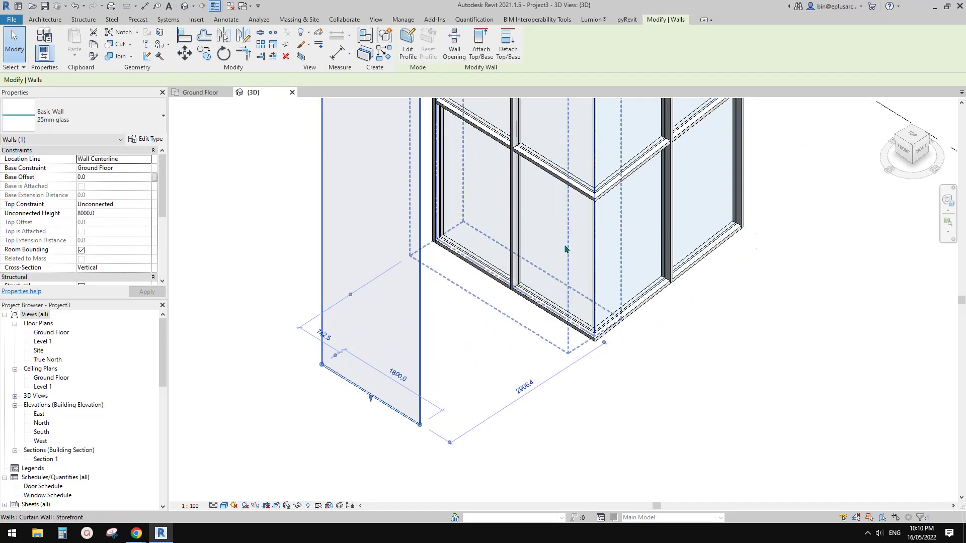
pyautogui.press('Delete')
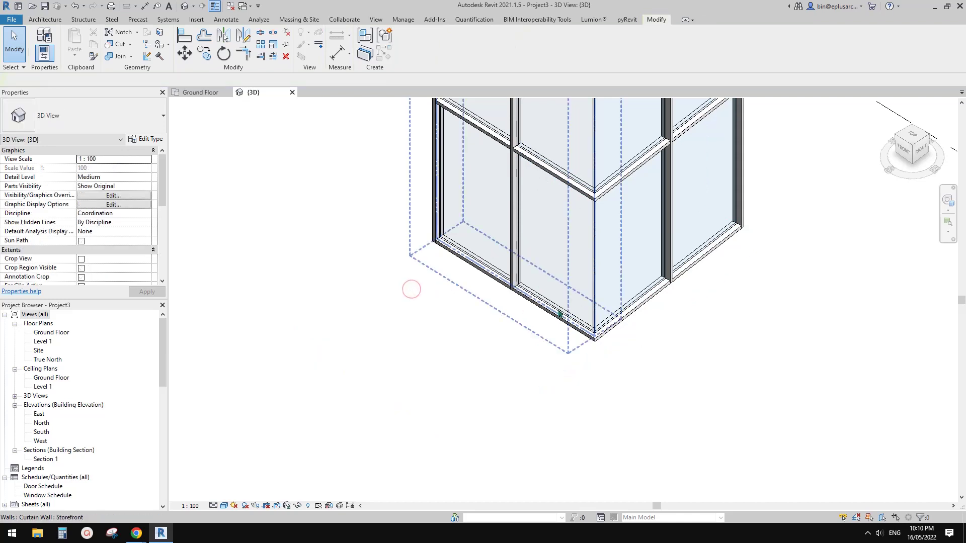
# Duplicate the Storefront type of the new corner's two curtain walls as "curtain wall with 25mm glass wall".
pyautogui.moveTo(568, 311); pyautogui.dragTo(483, 300, button='middle')
pyautogui.scroll(-2, 500, 295)
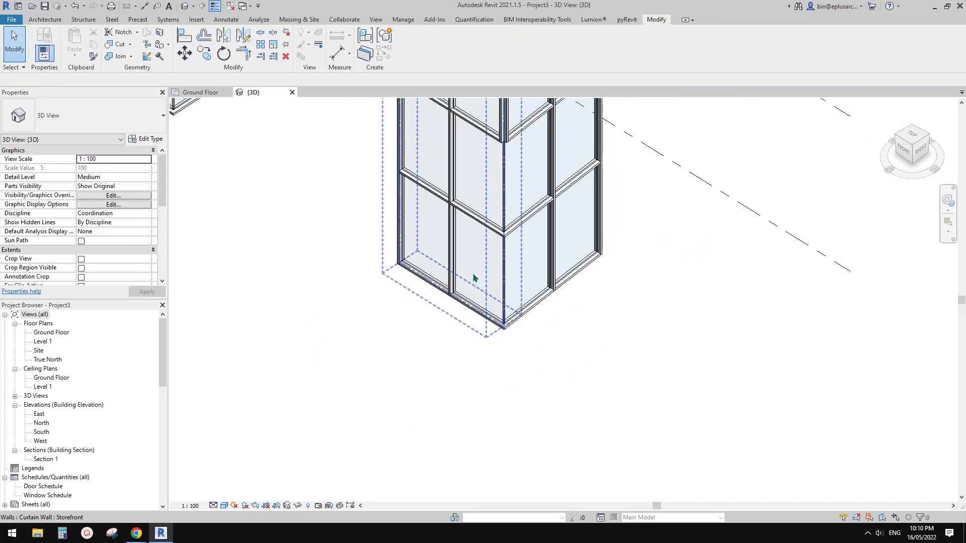
pyautogui.click(476, 279)
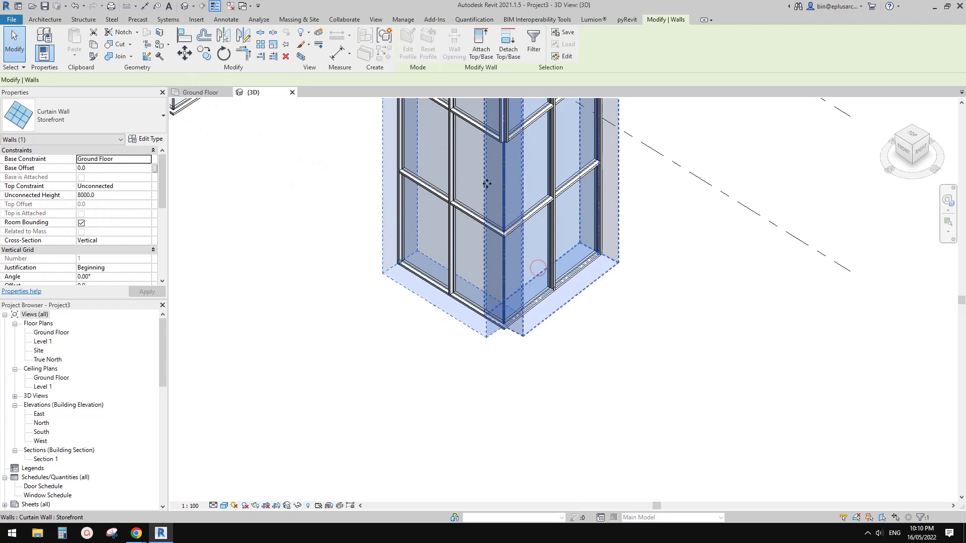
pyautogui.click(141, 138)
pyautogui.click(348, 76)
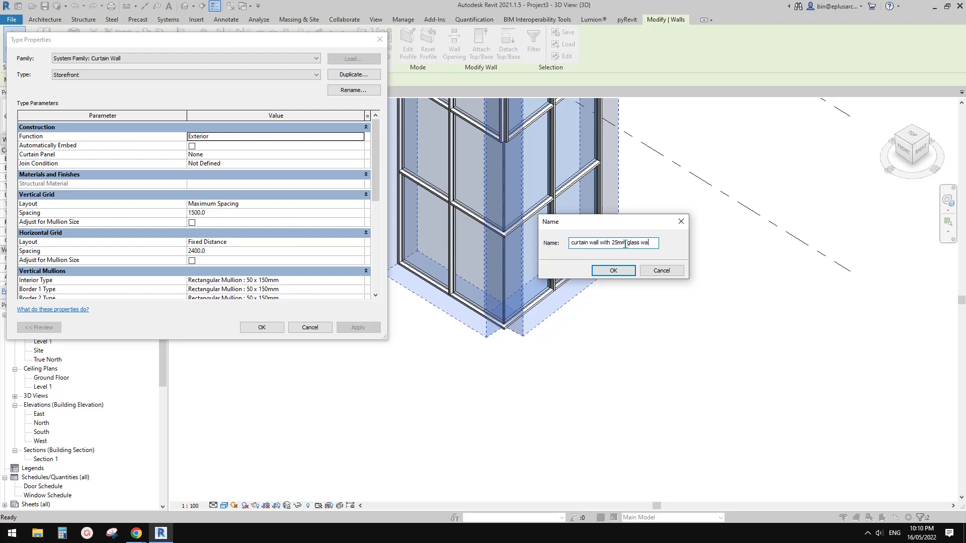
pyautogui.click(614, 270)
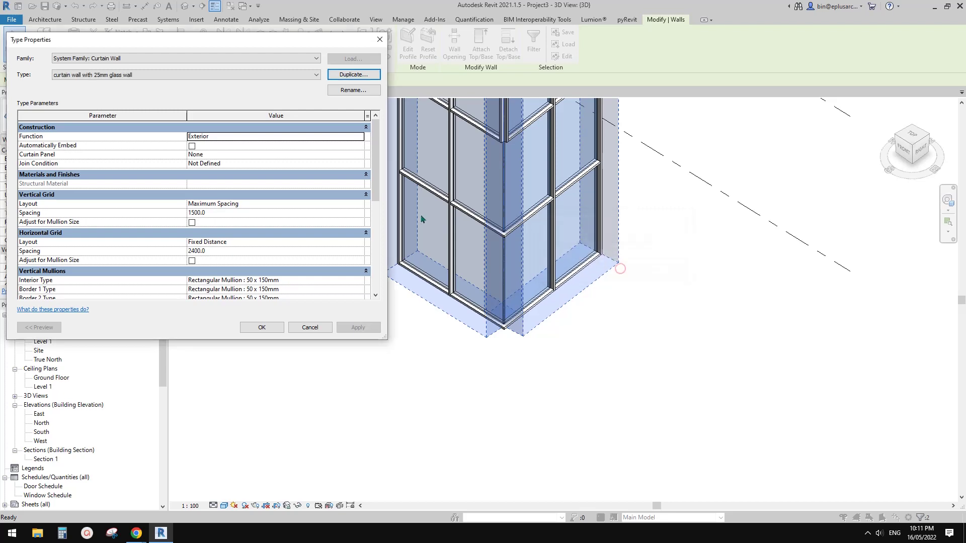
# Set the duplicated type's curtain panel to Basic Wall : 25mm glass and accept the type properties.
pyautogui.moveTo(312, 41); pyautogui.dragTo(417, 62)
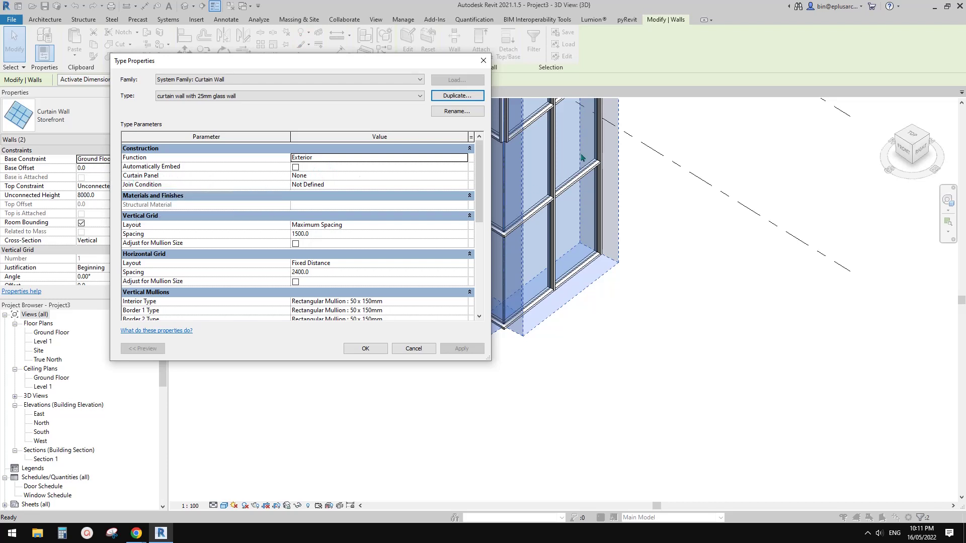
pyautogui.click(404, 173)
pyautogui.click(463, 176)
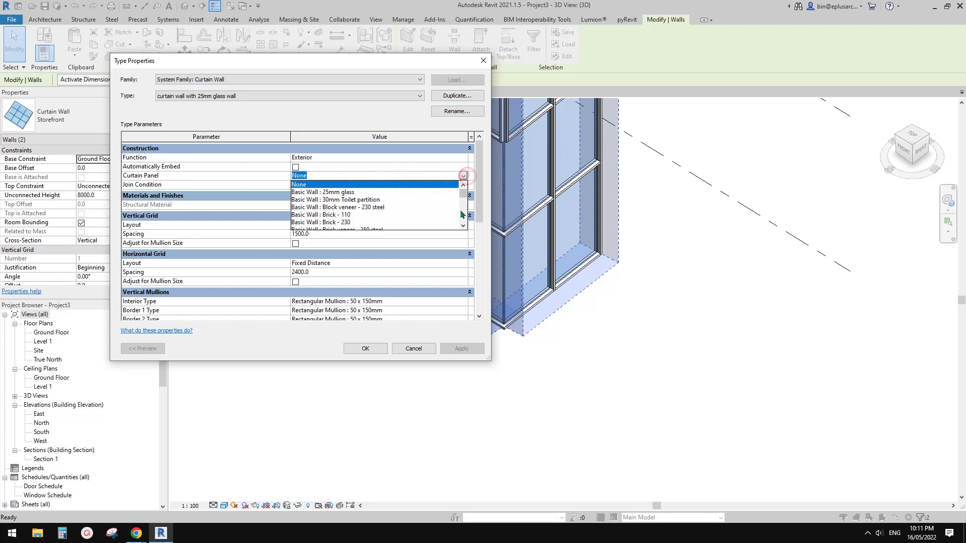
pyautogui.click(333, 193)
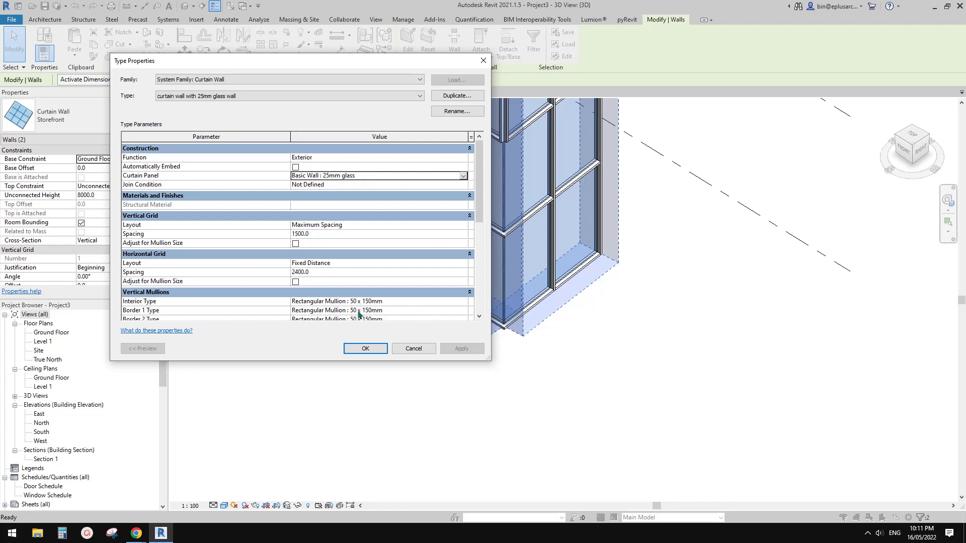
pyautogui.click(368, 348)
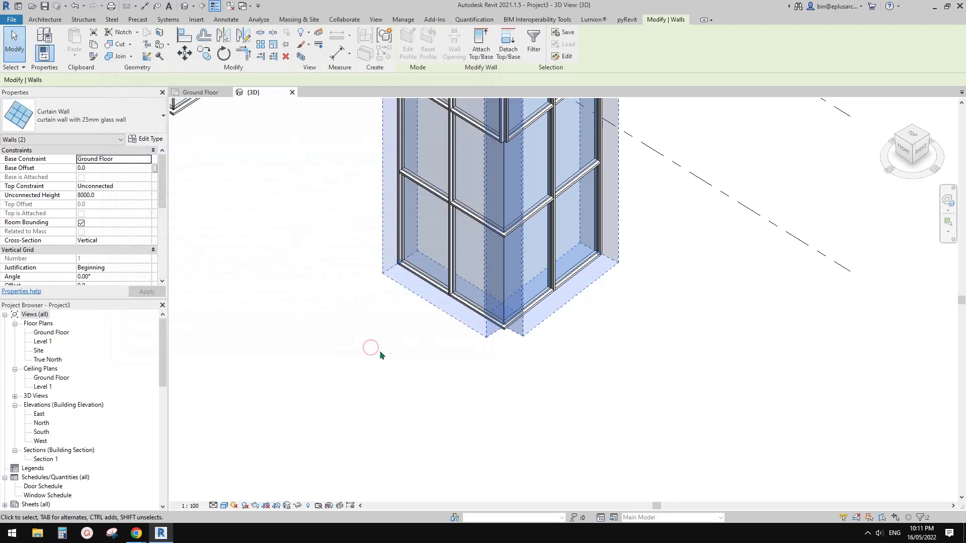
# Clear the selection and examine the glass joint at the lower corner of the 25mm glass curtain wall.
pyautogui.click(590, 389)
pyautogui.scroll(5, 502, 316)
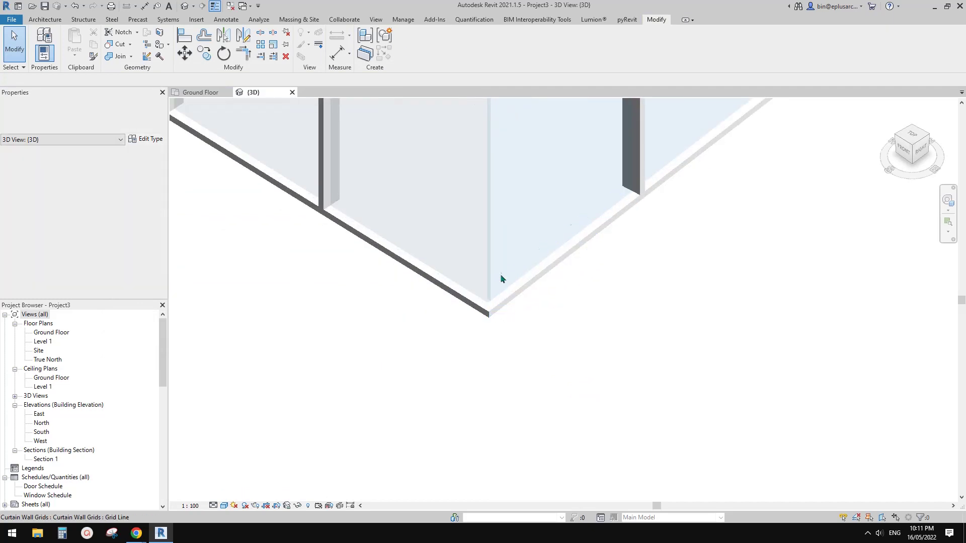
pyautogui.keyDown('shift'); pyautogui.moveTo(511, 336); pyautogui.dragTo(600, 256, button='middle'); pyautogui.keyUp('shift')
pyautogui.click(618, 194)
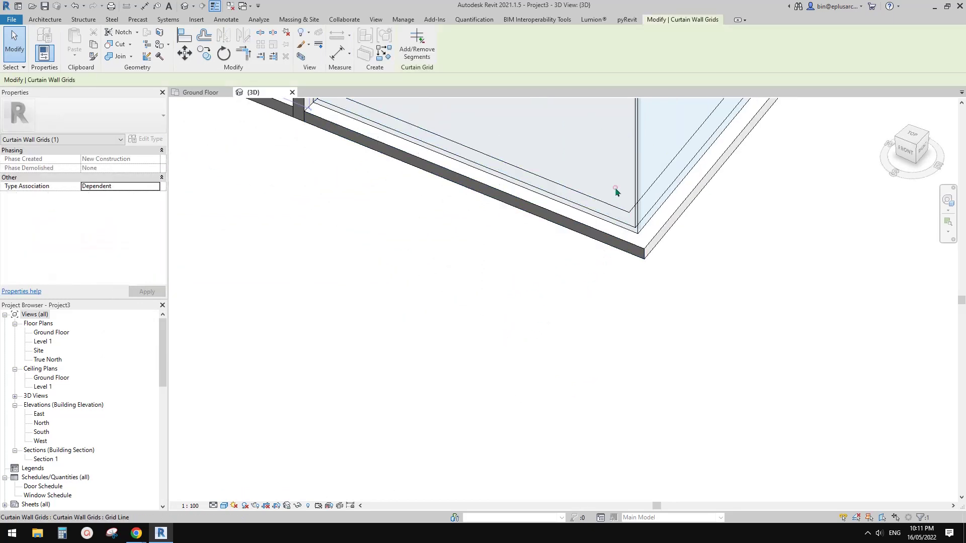
pyautogui.keyDown('shift'); pyautogui.moveTo(618, 194); pyautogui.dragTo(559, 335, button='middle'); pyautogui.keyUp('shift')
pyautogui.click(558, 335)
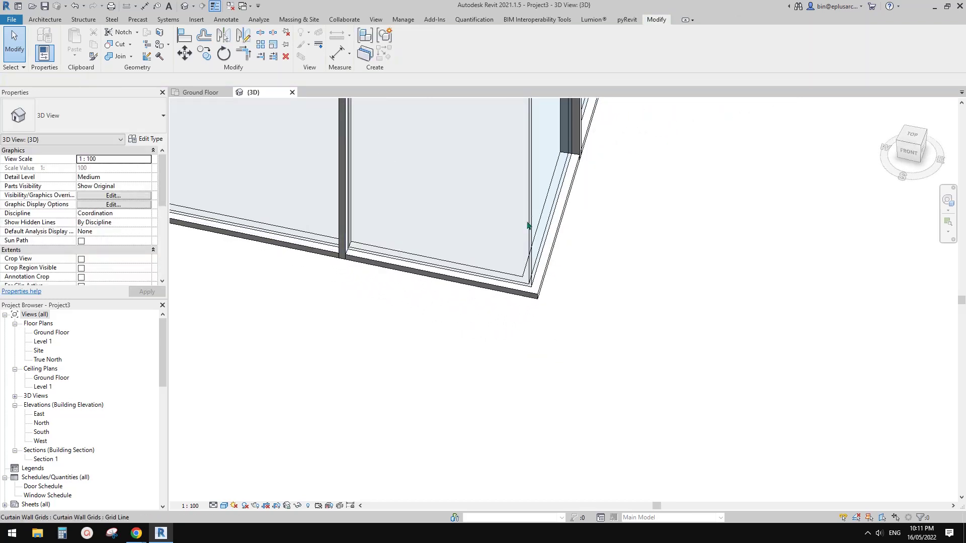
pyautogui.scroll(1, 525, 221)
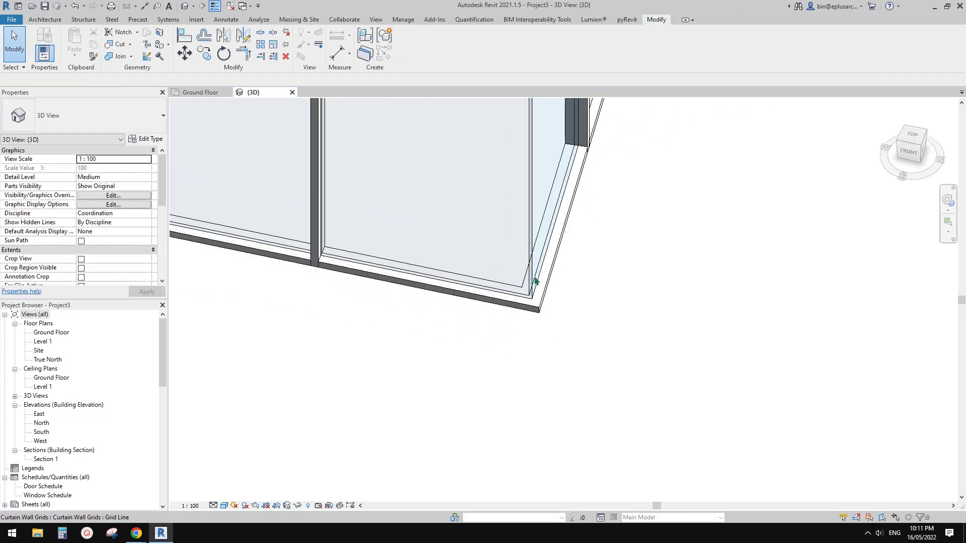
pyautogui.scroll(-1, 534, 281)
# Draw two connected trial walls of the 25mm glass type, forming a corner beside the curtain wall.
pyautogui.press('w')
pyautogui.press('a')
pyautogui.scroll(-1, 634, 336)
pyautogui.moveTo(635, 336); pyautogui.dragTo(616, 338, button='middle')
pyautogui.click(564, 369)
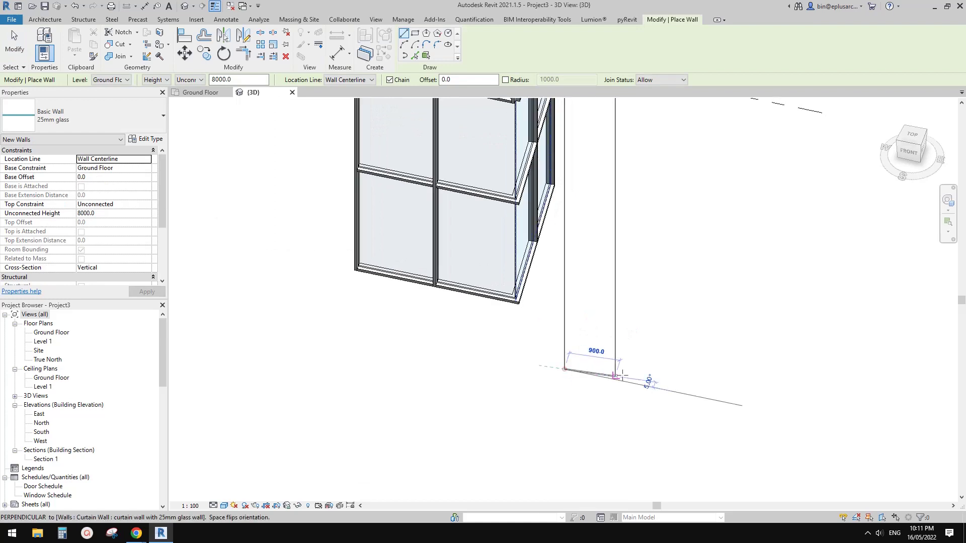
pyautogui.click(631, 383)
pyautogui.press('Escape')
pyautogui.press('Escape')
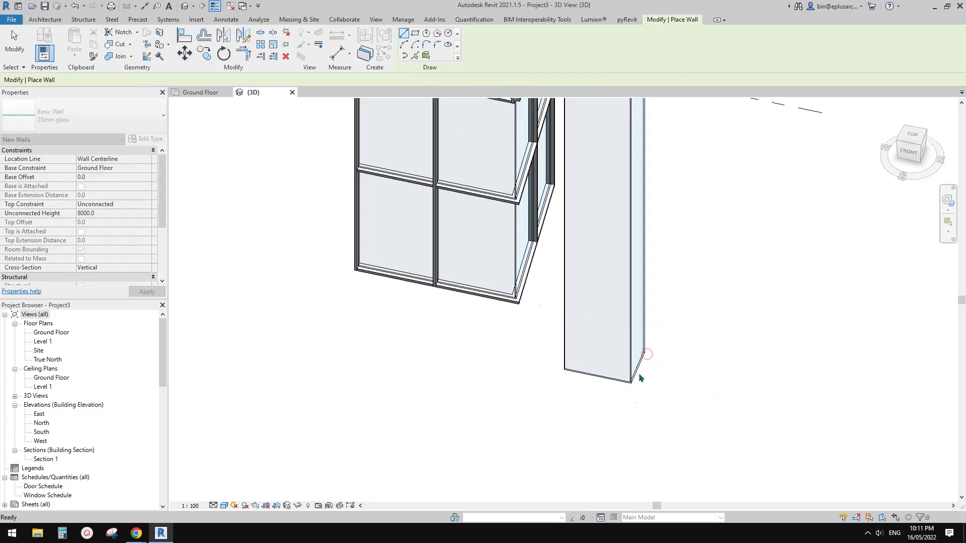
# Swing the second trial wall's free end outward to change the corner angle, and delete both trial walls.
pyautogui.scroll(5, 642, 352)
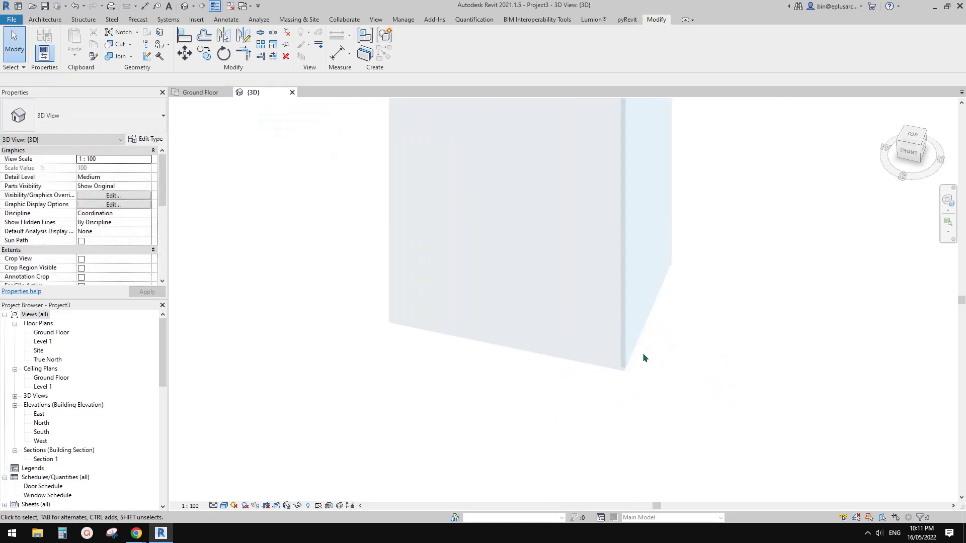
pyautogui.click(654, 278)
pyautogui.moveTo(670, 262); pyautogui.dragTo(709, 285)
pyautogui.press('Escape')
pyautogui.scroll(-6, 649, 324)
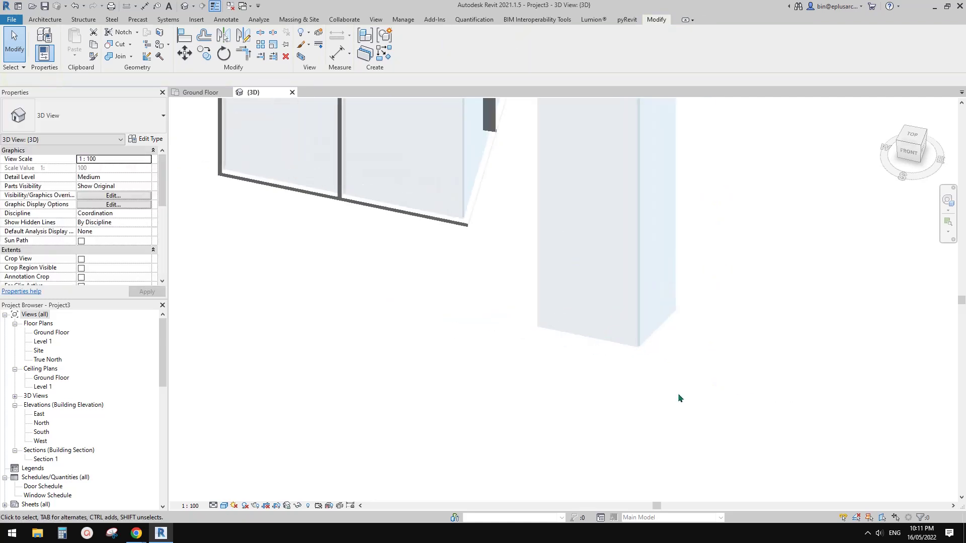
pyautogui.moveTo(704, 406); pyautogui.dragTo(606, 298)
pyautogui.press('Delete')
# Examine the lower corner of the 25mm glass curtain wall and the glass joint of the earlier Storefront corner for comparison.
pyautogui.scroll(1, 559, 290)
pyautogui.moveTo(437, 190); pyautogui.dragTo(608, 334, button='middle')
pyautogui.click(572, 295)
pyautogui.scroll(-3, 584, 312)
pyautogui.scroll(-1, 585, 311)
pyautogui.press('Escape')
pyautogui.scroll(4, 602, 329)
pyautogui.scroll(-2, 602, 317)
pyautogui.moveTo(470, 305); pyautogui.dragTo(786, 408, button='middle')
pyautogui.scroll(7, 471, 177)
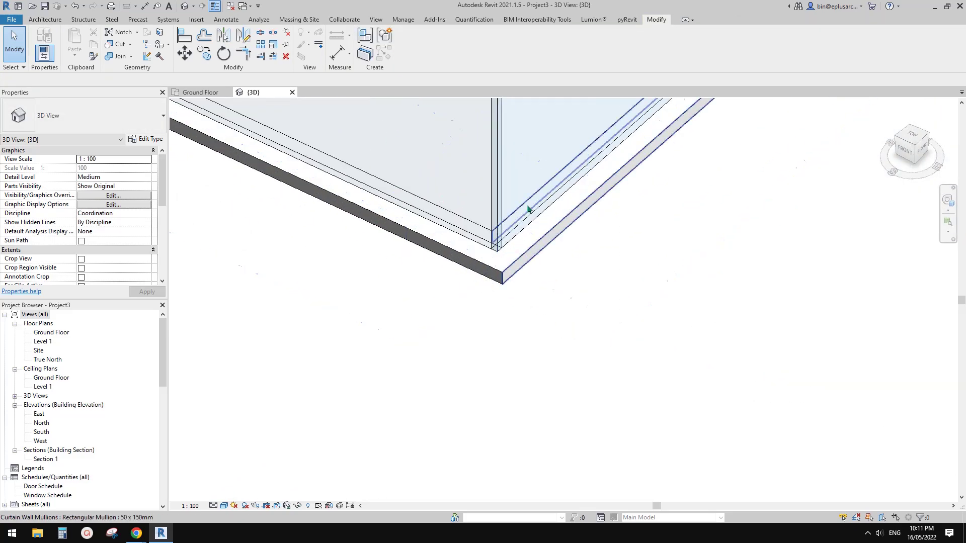
pyautogui.moveTo(495, 235); pyautogui.dragTo(533, 263, button='middle')
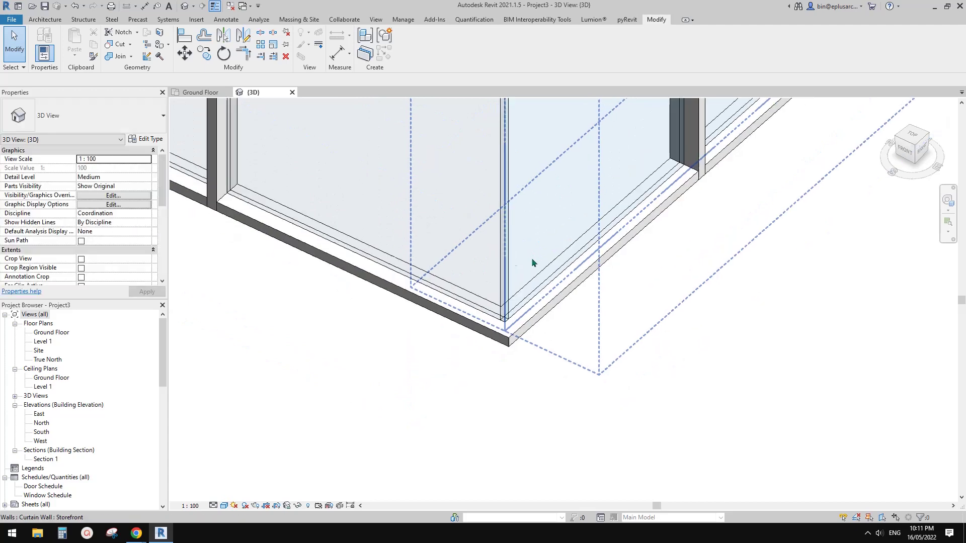
# Inspect how the 25mm glass wall panels meet at the curtain wall corner from several angles.
pyautogui.scroll(-5, 524, 260)
pyautogui.moveTo(684, 322); pyautogui.dragTo(458, 236, button='middle')
pyautogui.scroll(4, 561, 296)
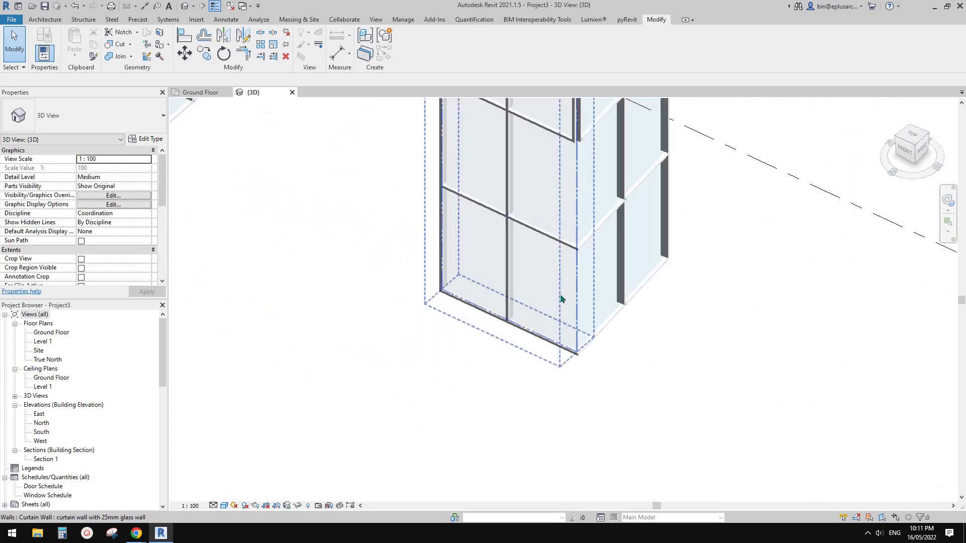
pyautogui.moveTo(617, 311); pyautogui.dragTo(554, 294, button='middle')
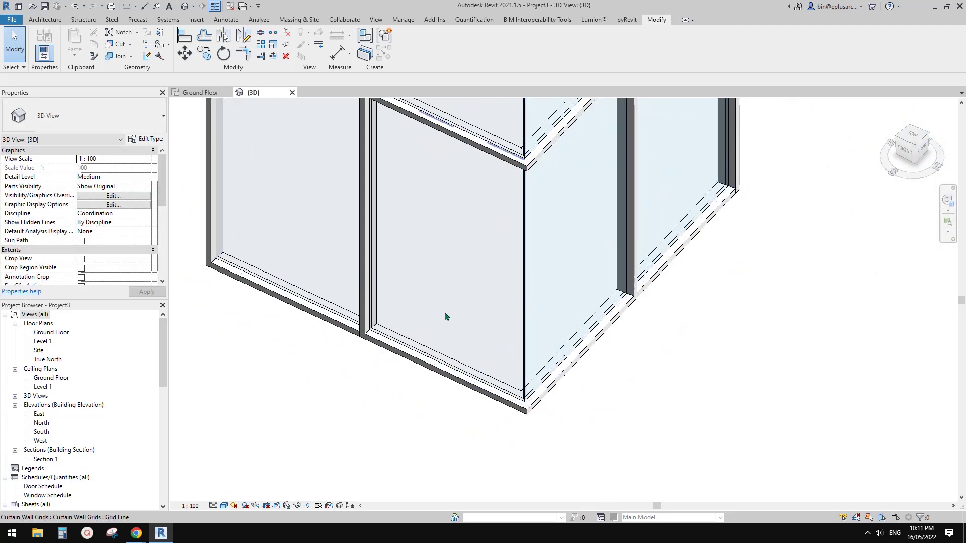
pyautogui.click(508, 288)
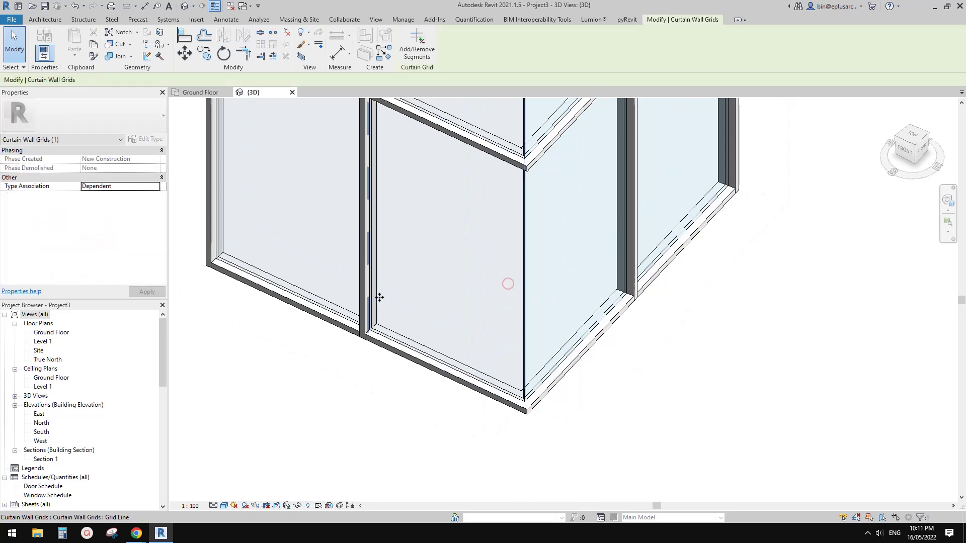
pyautogui.keyDown('shift'); pyautogui.moveTo(507, 280); pyautogui.dragTo(399, 216, button='middle'); pyautogui.keyUp('shift')
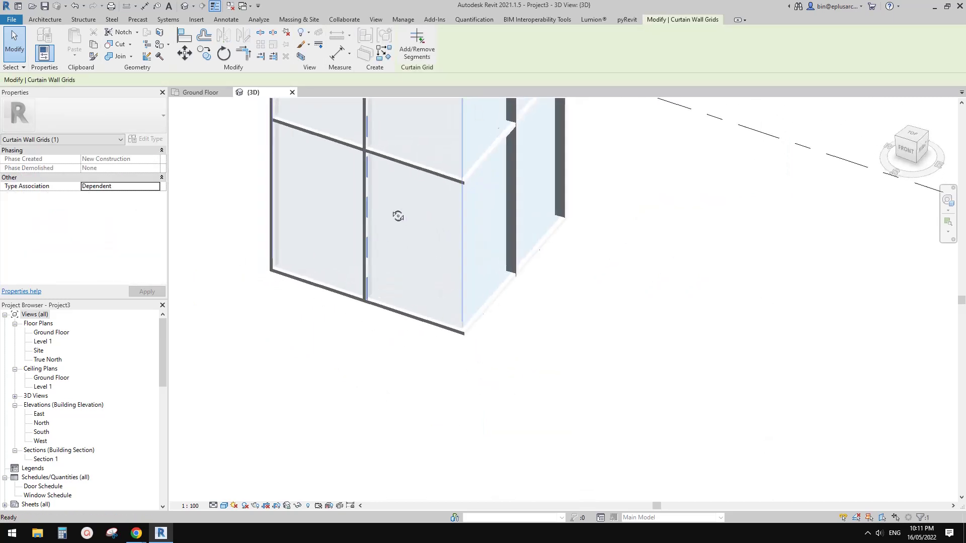
pyautogui.click(581, 310)
pyautogui.moveTo(581, 310); pyautogui.dragTo(668, 382, button='middle')
pyautogui.keyDown('shift'); pyautogui.moveTo(661, 373); pyautogui.dragTo(586, 317, button='middle'); pyautogui.keyUp('shift')
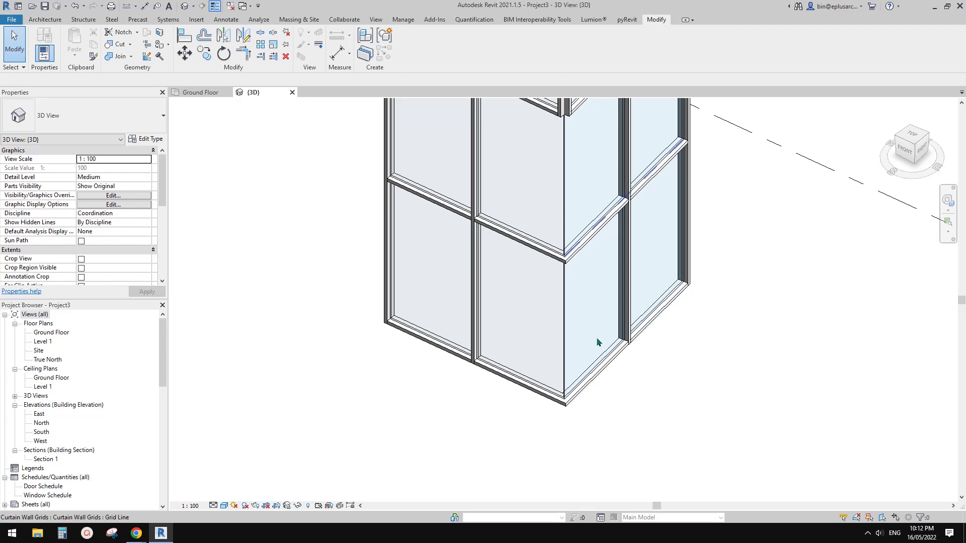
pyautogui.keyDown('shift'); pyautogui.moveTo(596, 338); pyautogui.dragTo(521, 319, button='middle'); pyautogui.keyUp('shift')
pyautogui.scroll(-1, 526, 317)
pyautogui.scroll(1, 526, 317)
pyautogui.click(520, 316)
pyautogui.press('Escape')
pyautogui.scroll(-2, 608, 324)
pyautogui.scroll(4, 464, 228)
# Create another two-sided Storefront curtain wall corner beside the 25mm glass one, using an existing Storefront wall as the template.
pyautogui.click(447, 227)
pyautogui.scroll(-2, 550, 296)
pyautogui.press('c')
pyautogui.press('s')
pyautogui.click(569, 369)
pyautogui.click(624, 401)
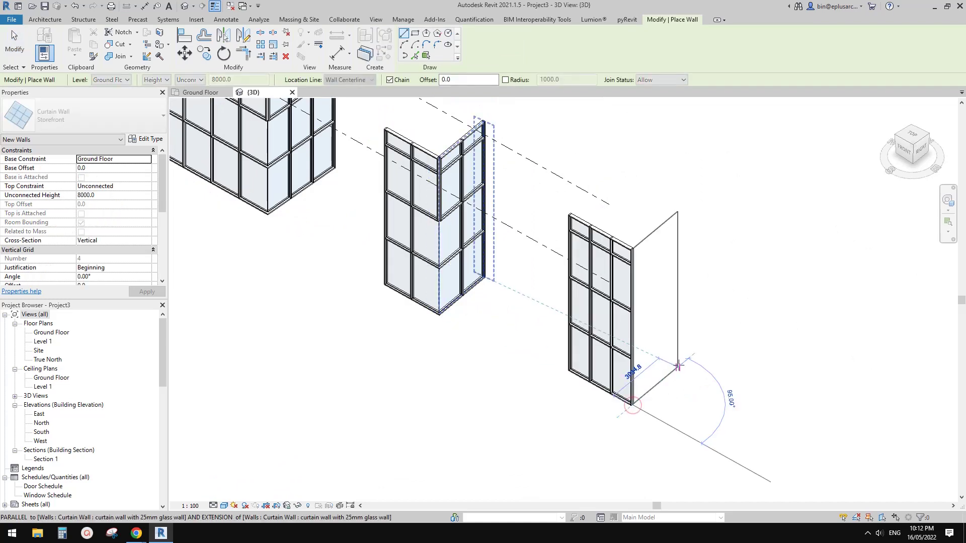
pyautogui.click(678, 365)
pyautogui.press('Escape')
pyautogui.scroll(5, 626, 385)
pyautogui.press('Escape')
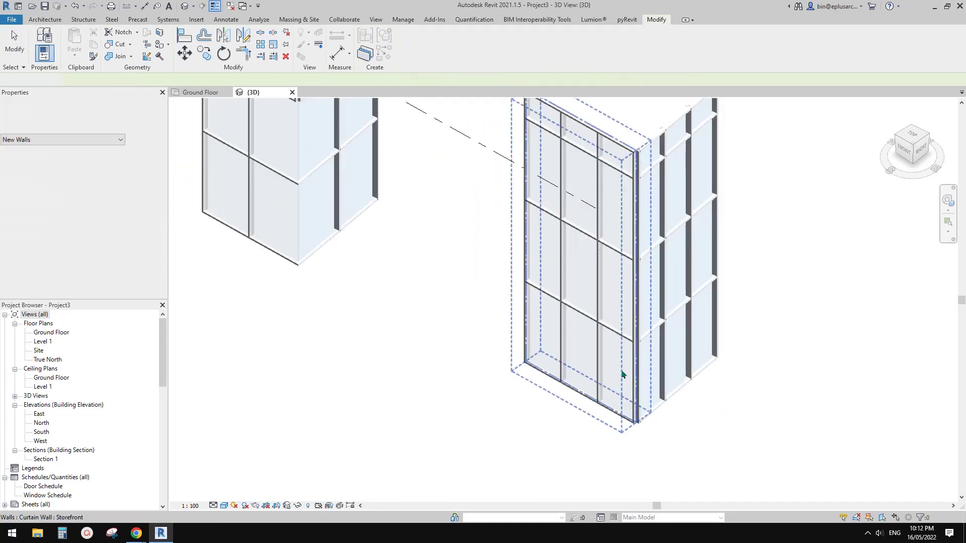
# Unpin and delete the four 50 x 150mm corner mullions in the two lower rows of the newest curtain wall.
pyautogui.scroll(3, 631, 382)
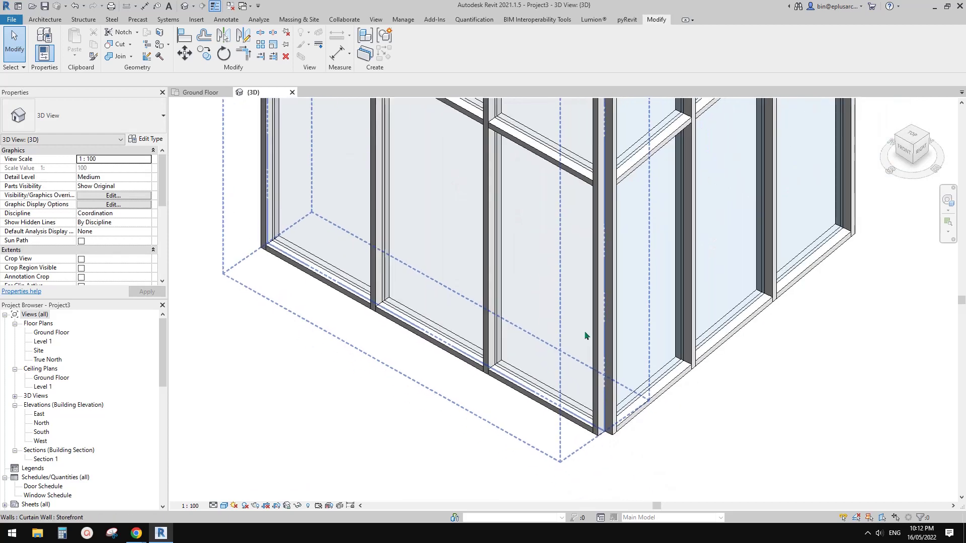
pyautogui.click(599, 321)
pyautogui.keyDown('ctrl'); pyautogui.click(598, 323); pyautogui.keyUp('ctrl')
pyautogui.moveTo(597, 255); pyautogui.dragTo(598, 320, button='middle')
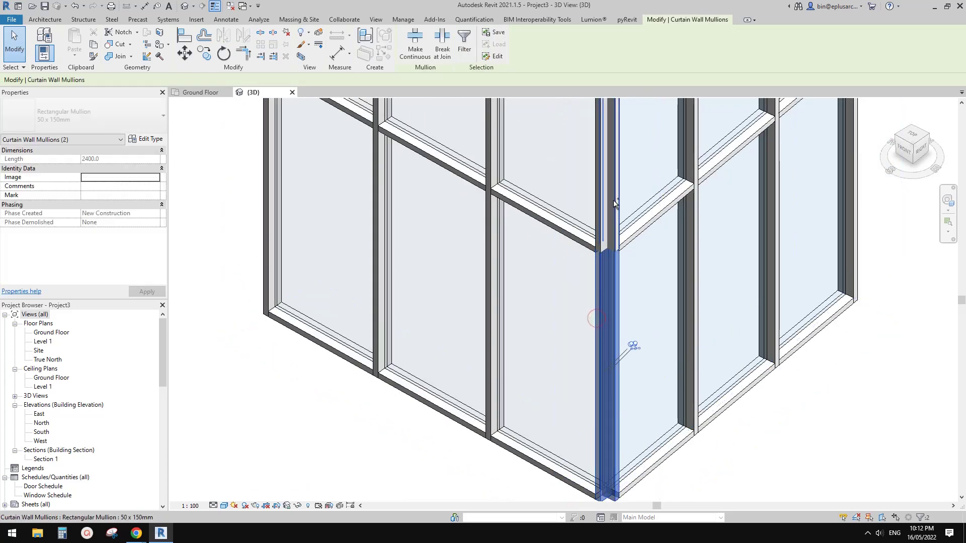
pyautogui.keyDown('ctrl'); pyautogui.click(614, 202); pyautogui.keyUp('ctrl')
pyautogui.keyDown('ctrl'); pyautogui.click(604, 194); pyautogui.keyUp('ctrl')
pyautogui.moveTo(574, 183); pyautogui.dragTo(573, 196, button='middle')
pyautogui.scroll(-3, 573, 197)
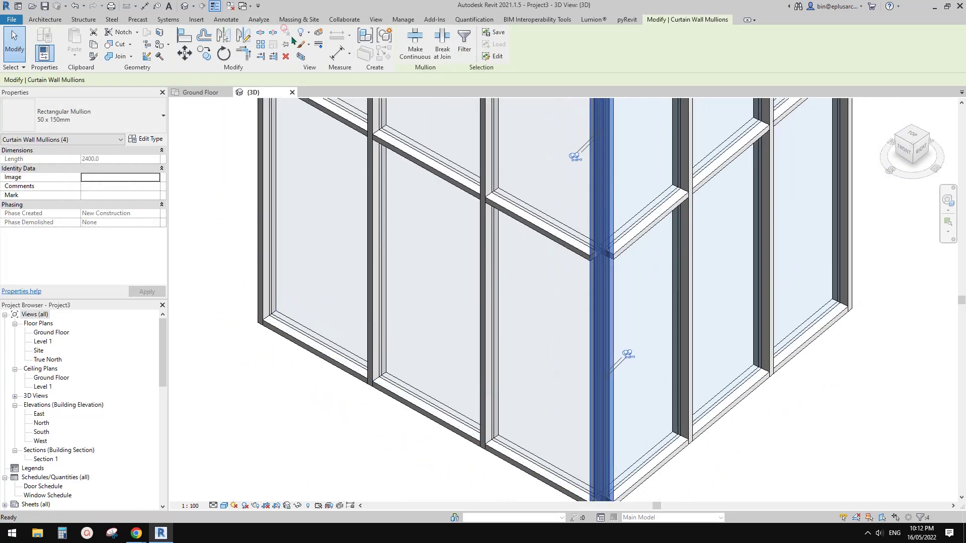
pyautogui.press('Escape')
# Select the lowest glazed panel at the newest curtain wall's corner and examine where it meets the adjacent glass.
pyautogui.scroll(2, 578, 211)
pyautogui.moveTo(599, 301); pyautogui.dragTo(608, 222, button='middle')
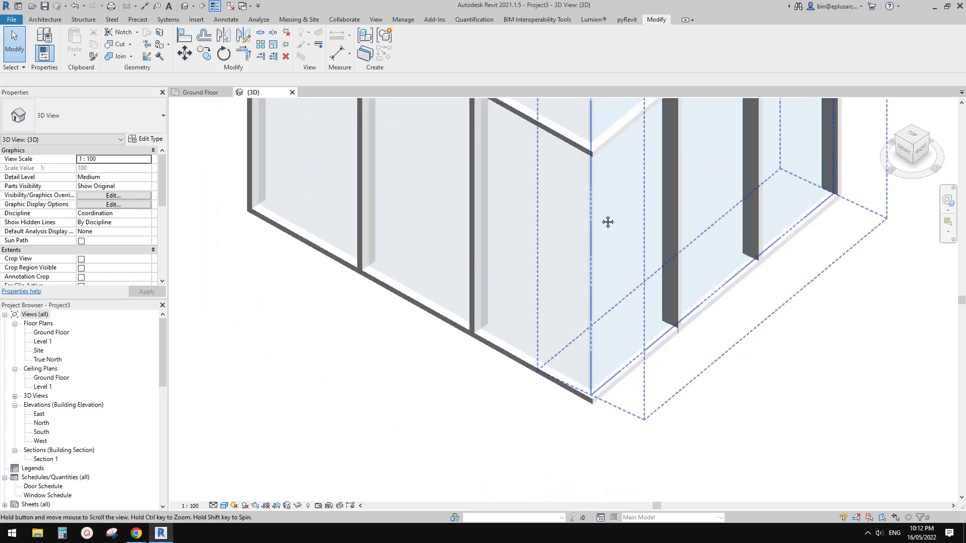
pyautogui.press('Tab')
pyautogui.click(566, 254)
pyautogui.keyDown('shift'); pyautogui.moveTo(568, 253); pyautogui.dragTo(604, 312, button='middle'); pyautogui.keyUp('shift')
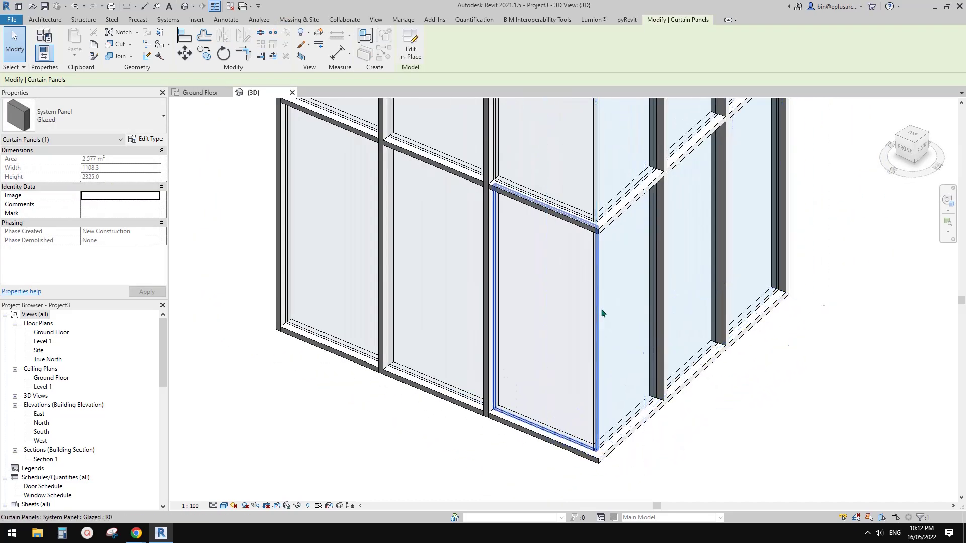
pyautogui.press('Escape')
pyautogui.press('Tab')
pyautogui.click(569, 330)
pyautogui.press('Tab')
pyautogui.press('Tab')
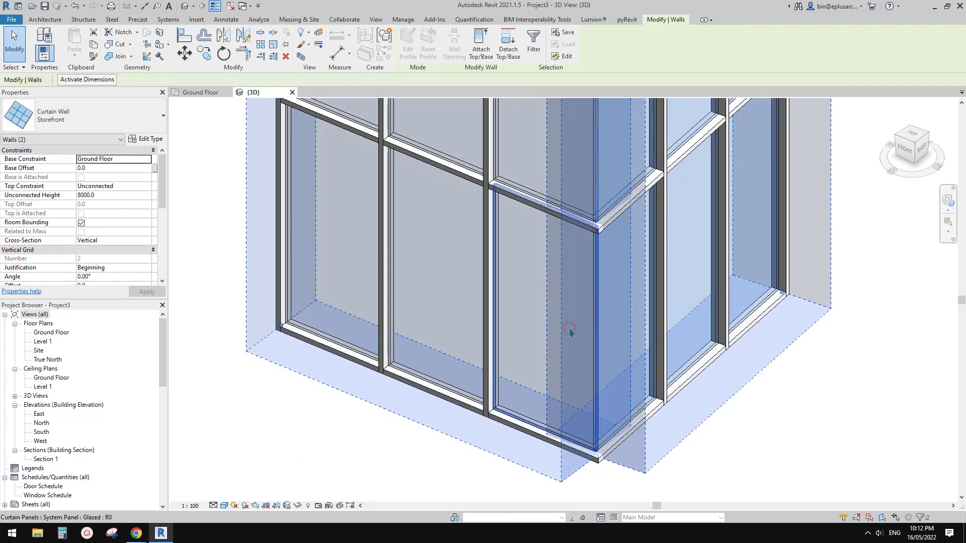
pyautogui.click(569, 329)
pyautogui.scroll(-1, 590, 333)
pyautogui.keyDown('shift'); pyautogui.moveTo(593, 332); pyautogui.dragTo(483, 136, button='middle'); pyautogui.keyUp('shift')
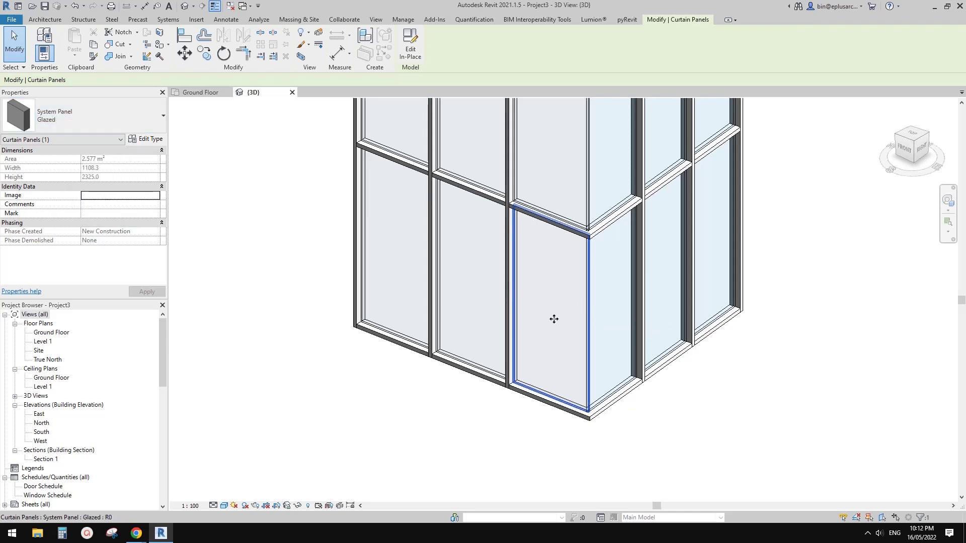
# Edit the lowest corner glazed panel in place, turn off Visible for its 25 mm extrusion, and finish the model.
pyautogui.click(560, 446)
pyautogui.click(568, 312)
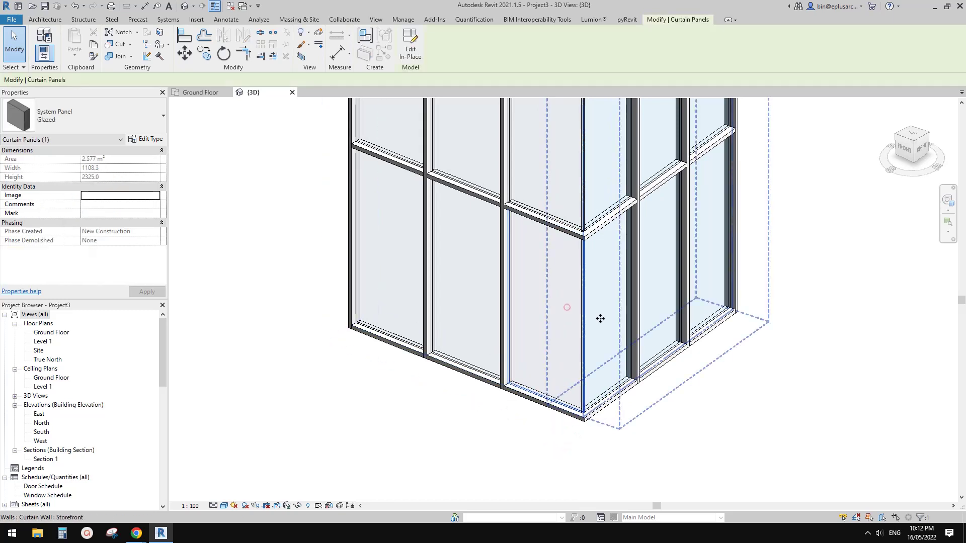
pyautogui.click(411, 49)
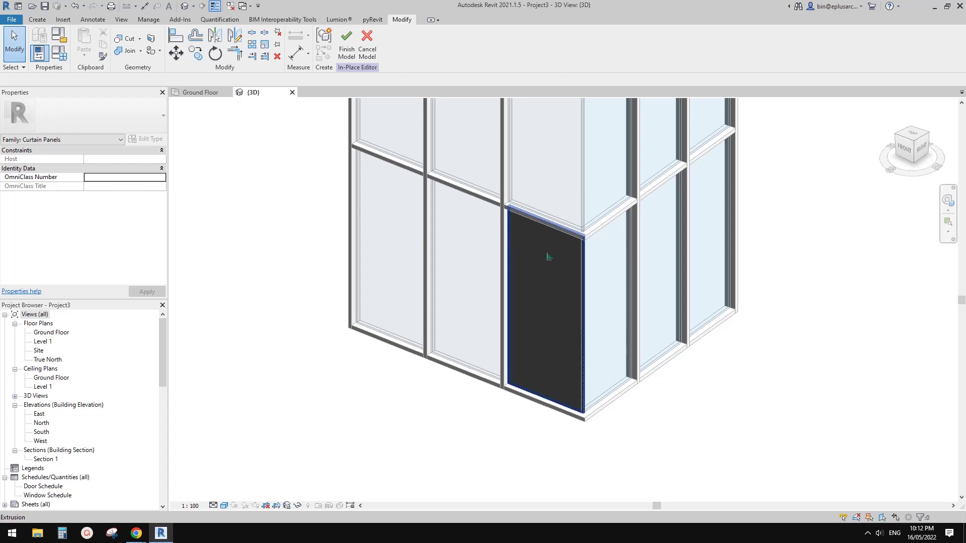
pyautogui.moveTo(570, 291); pyautogui.dragTo(537, 293, button='middle')
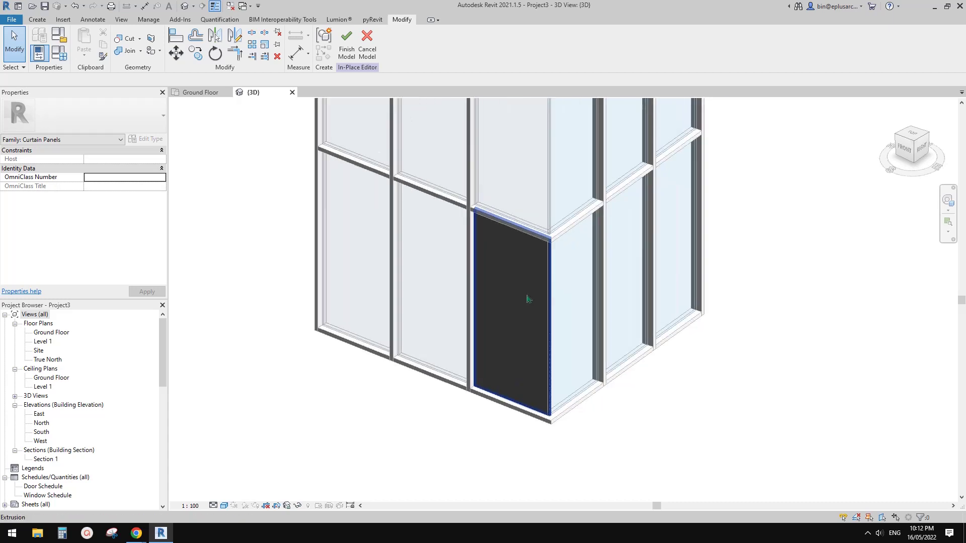
pyautogui.click(526, 297)
pyautogui.moveTo(375, 258); pyautogui.dragTo(390, 254, button='middle')
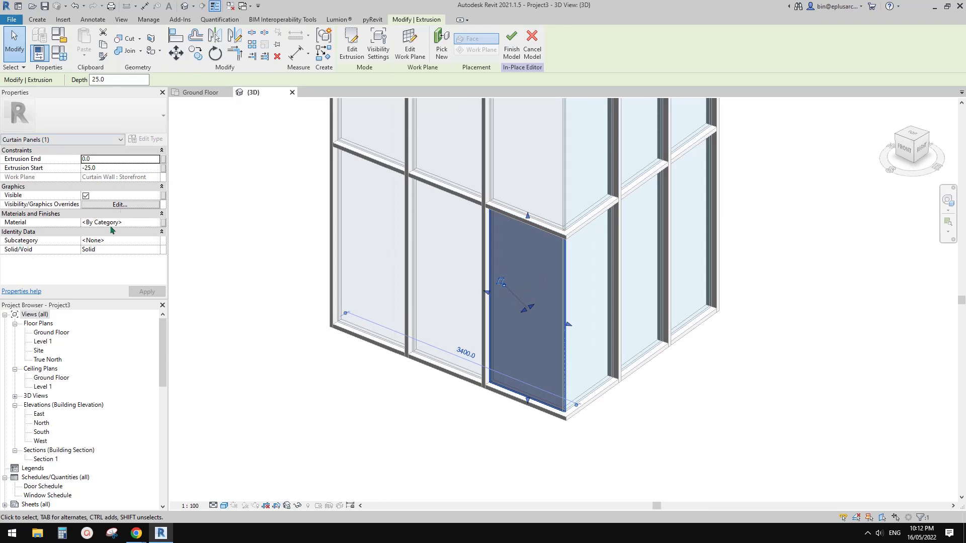
pyautogui.click(86, 196)
pyautogui.click(512, 40)
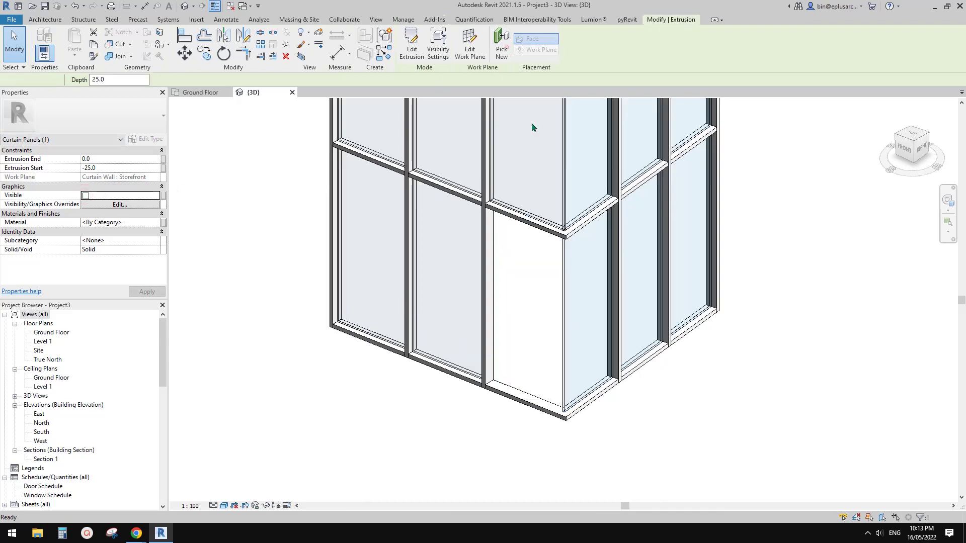
pyautogui.click(825, 271)
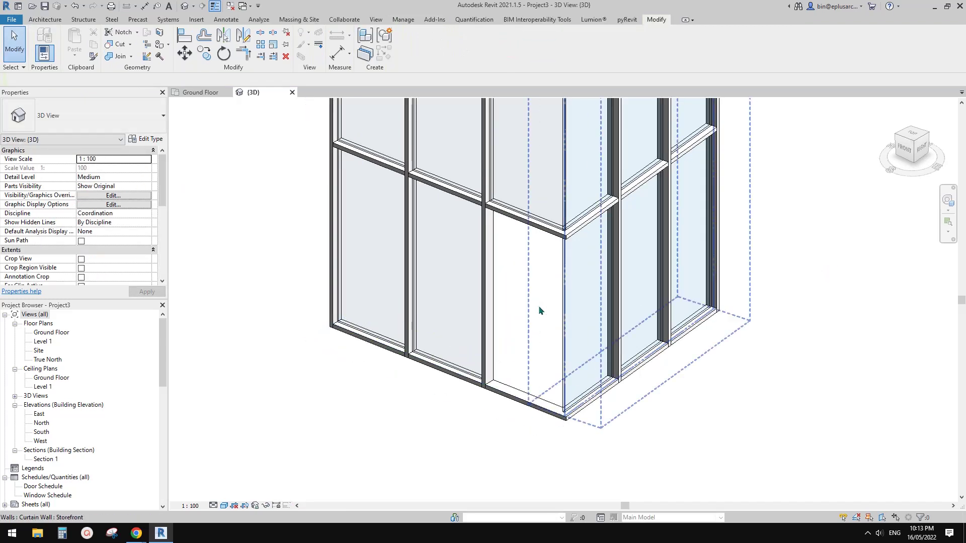
# Try to select the hidden panel within the empty opening at the curtain wall corner.
pyautogui.moveTo(563, 310); pyautogui.dragTo(535, 344, button='middle')
pyautogui.click(491, 298)
pyautogui.scroll(-1, 494, 303)
pyautogui.press('Escape')
pyautogui.scroll(1, 537, 340)
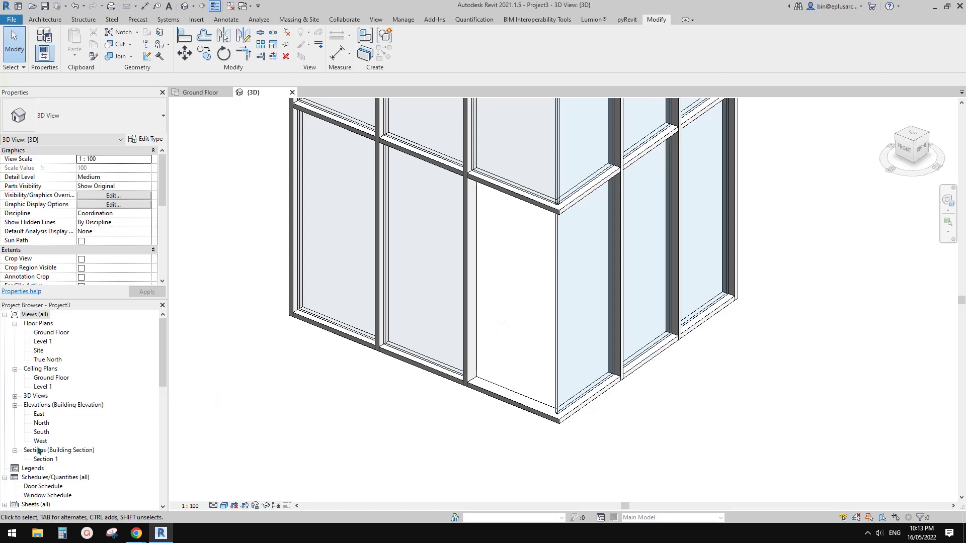
pyautogui.click(473, 213)
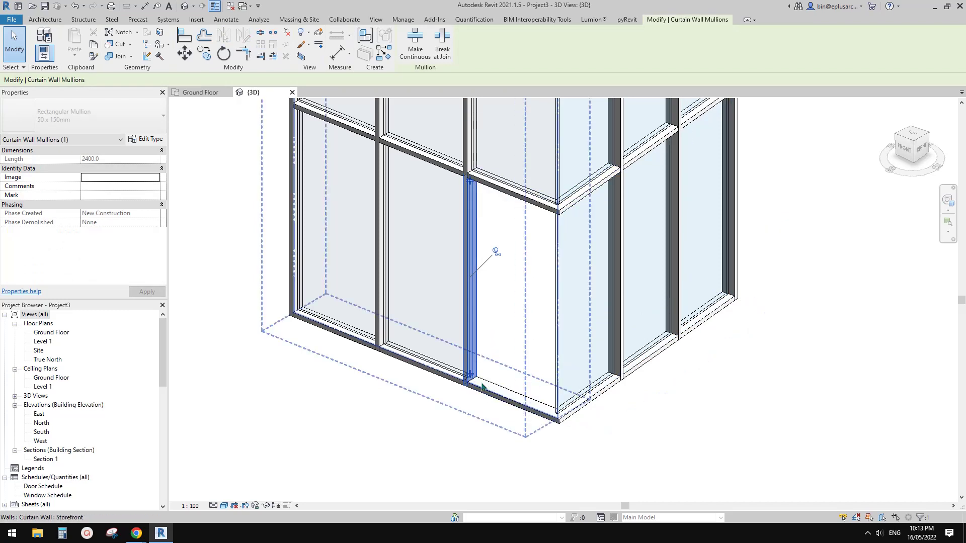
# Look through the family categories in the Project Browser for one that could contain the hidden corner panel.
pyautogui.moveTo(163, 375); pyautogui.dragTo(165, 445)
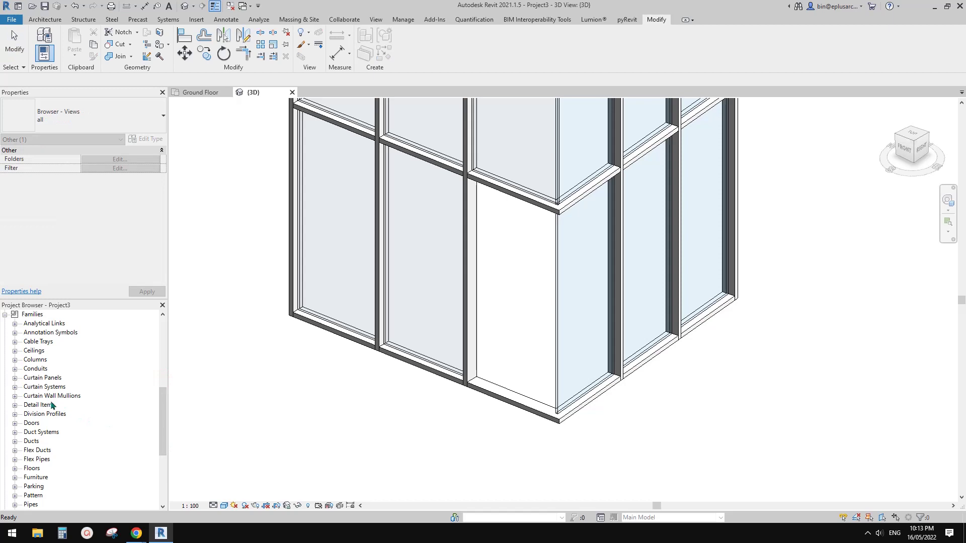
pyautogui.scroll(-1, 51, 443)
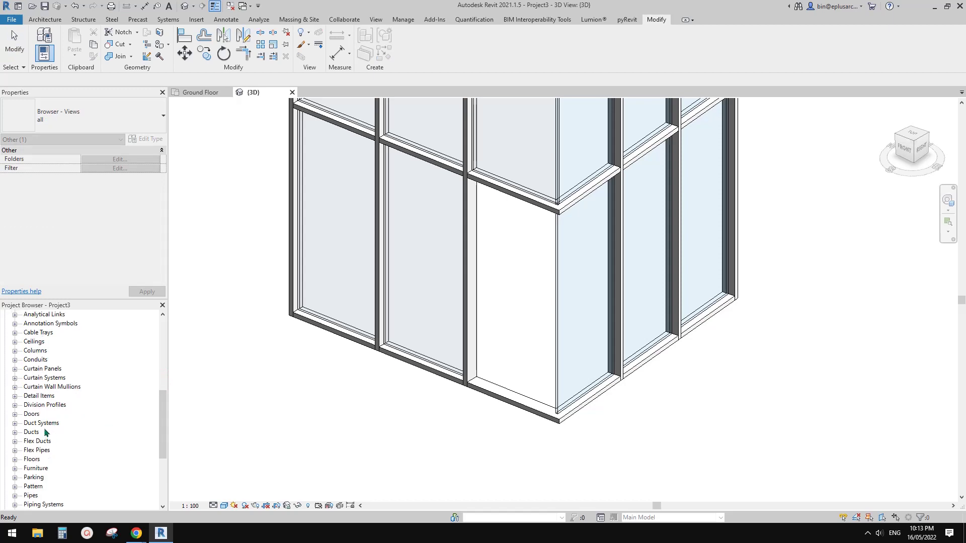
pyautogui.scroll(-5, 50, 431)
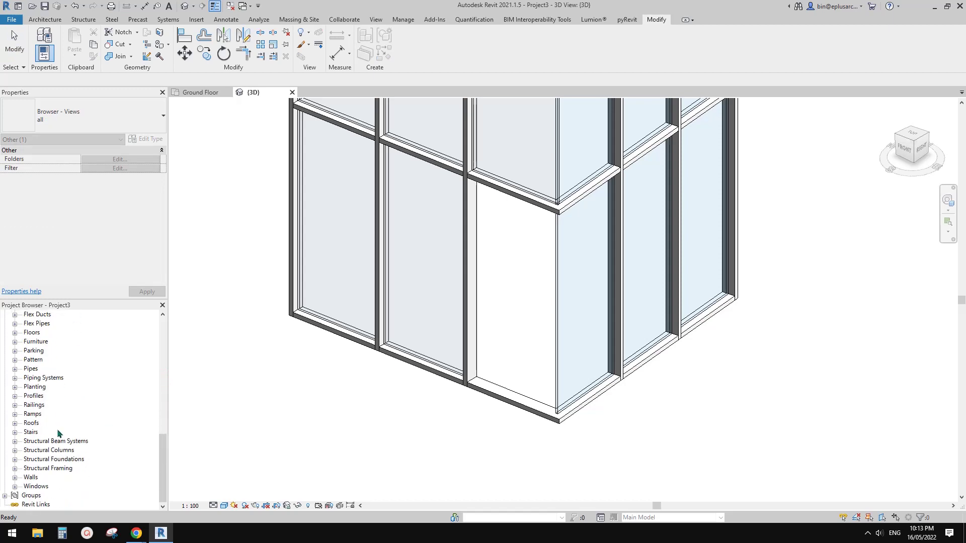
pyautogui.scroll(6, 59, 430)
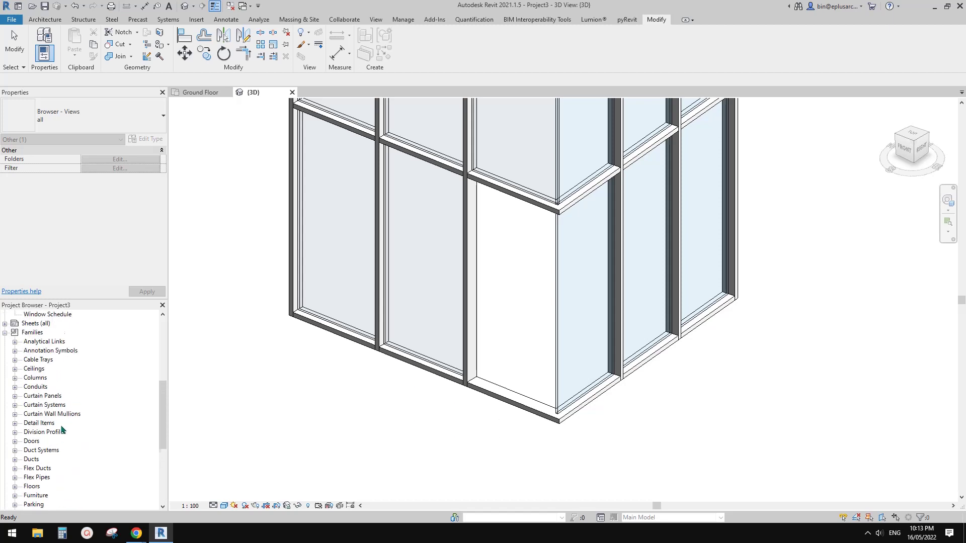
pyautogui.scroll(-1, 46, 412)
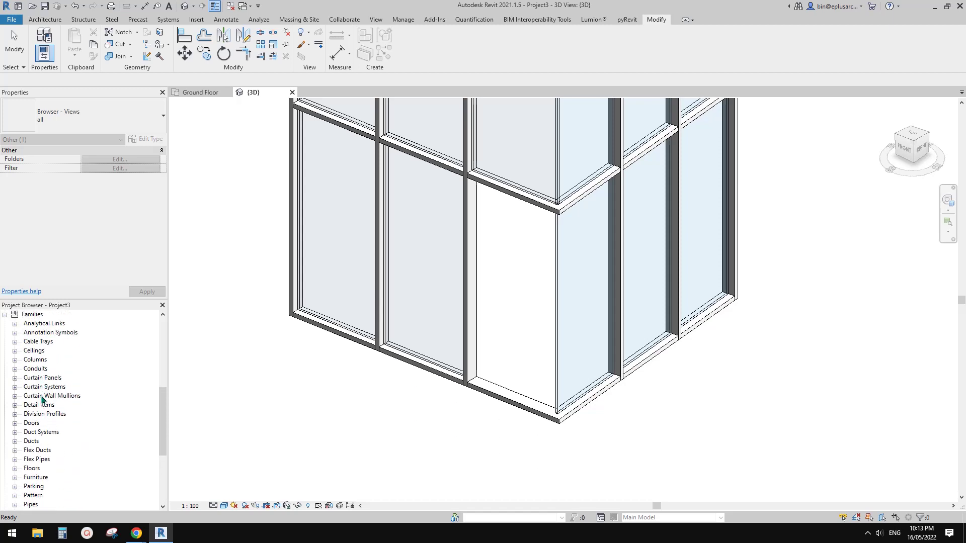
pyautogui.scroll(-2, 48, 472)
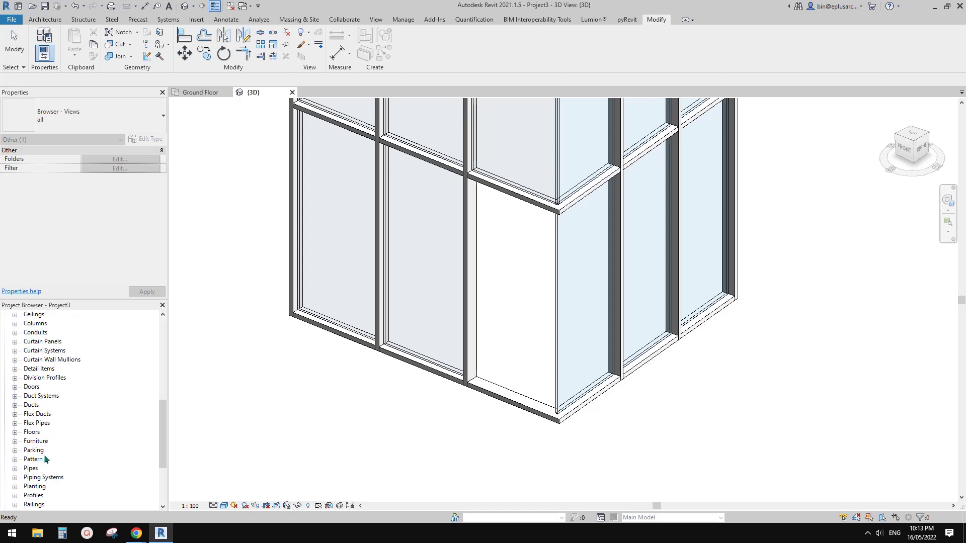
pyautogui.click(585, 313)
pyautogui.press('Escape')
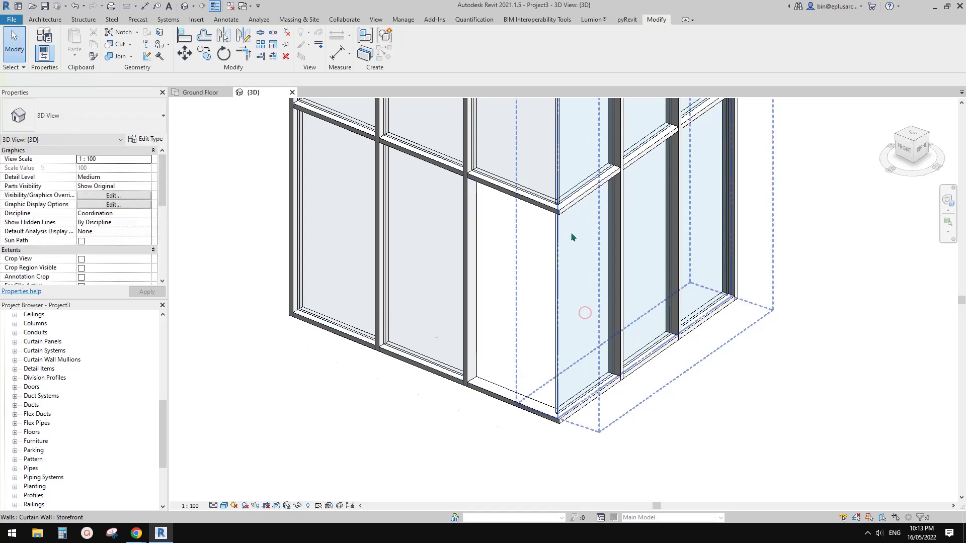
# Convert the second-row corner glazed panel to an in-place panel by opening it for in-place editing and finishing the model.
pyautogui.press('Tab')
pyautogui.press('Tab')
pyautogui.click(529, 148)
pyautogui.moveTo(528, 199); pyautogui.dragTo(529, 310, button='middle')
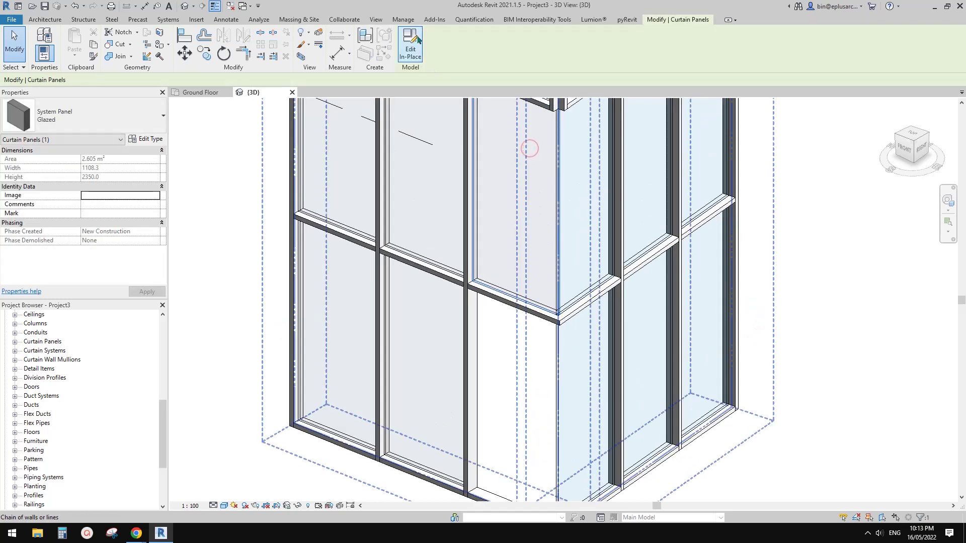
pyautogui.click(417, 38)
pyautogui.click(523, 187)
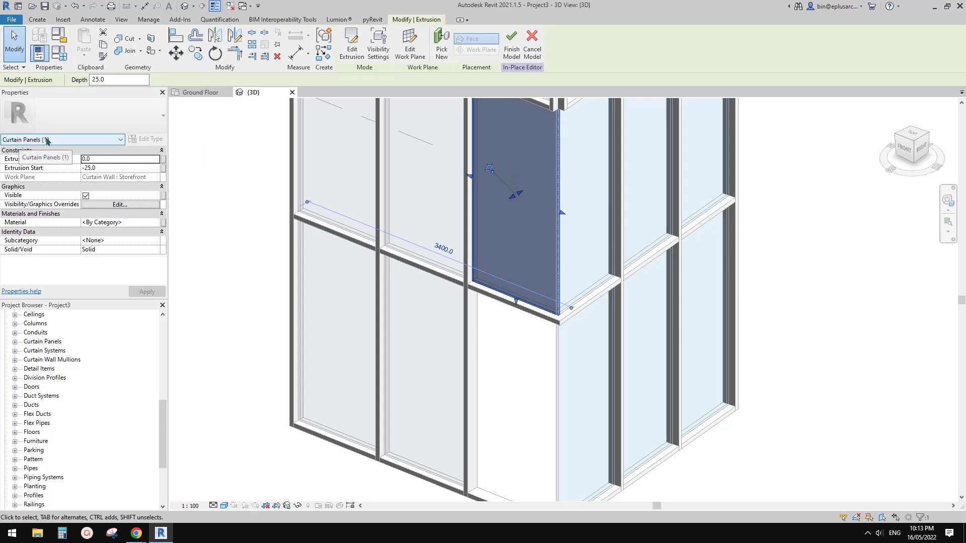
pyautogui.moveTo(273, 213); pyautogui.dragTo(296, 210, button='middle')
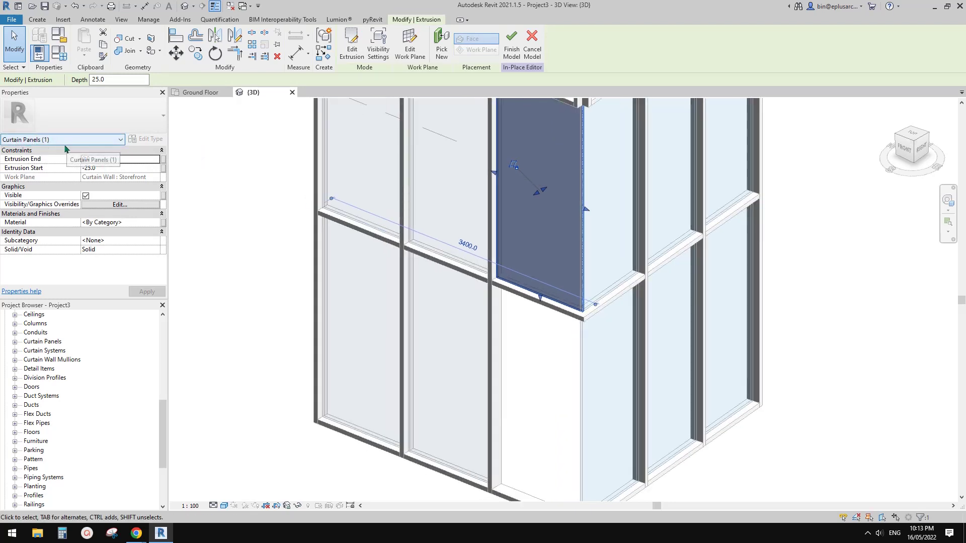
pyautogui.scroll(-1, 376, 292)
pyautogui.moveTo(376, 292); pyautogui.dragTo(350, 261, button='middle')
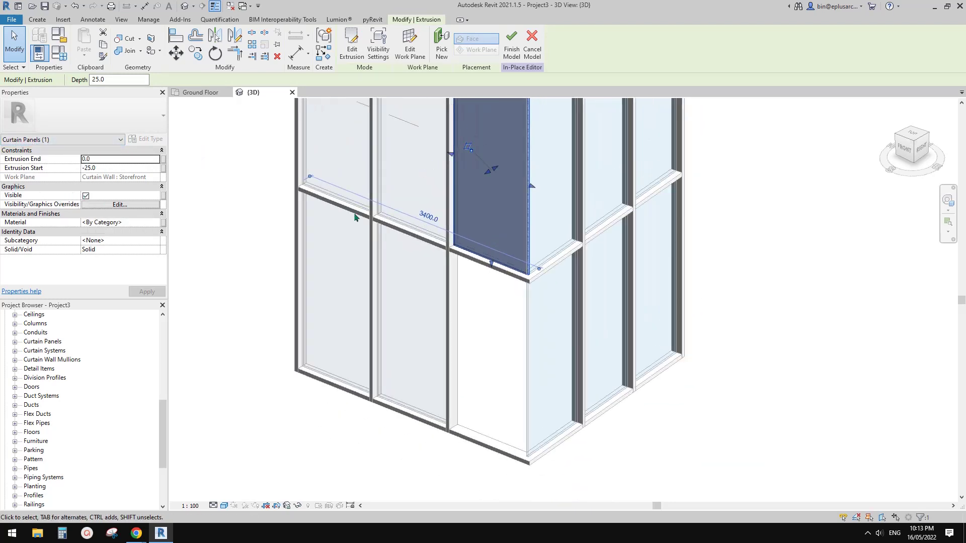
pyautogui.click(512, 42)
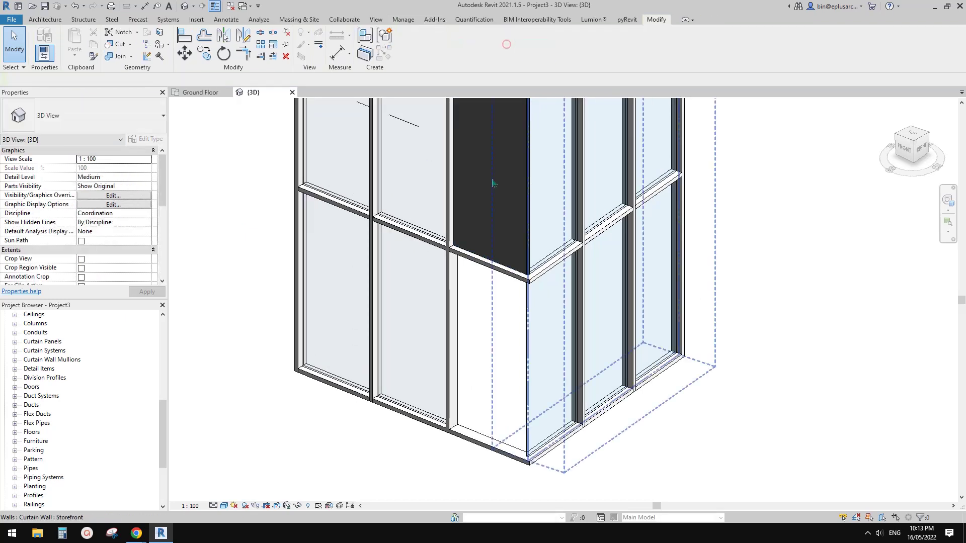
# Expand the Curtain Panels families and select all instances of the second listed Curtain Panel type in the entire project.
pyautogui.moveTo(472, 332); pyautogui.dragTo(459, 277, button='middle')
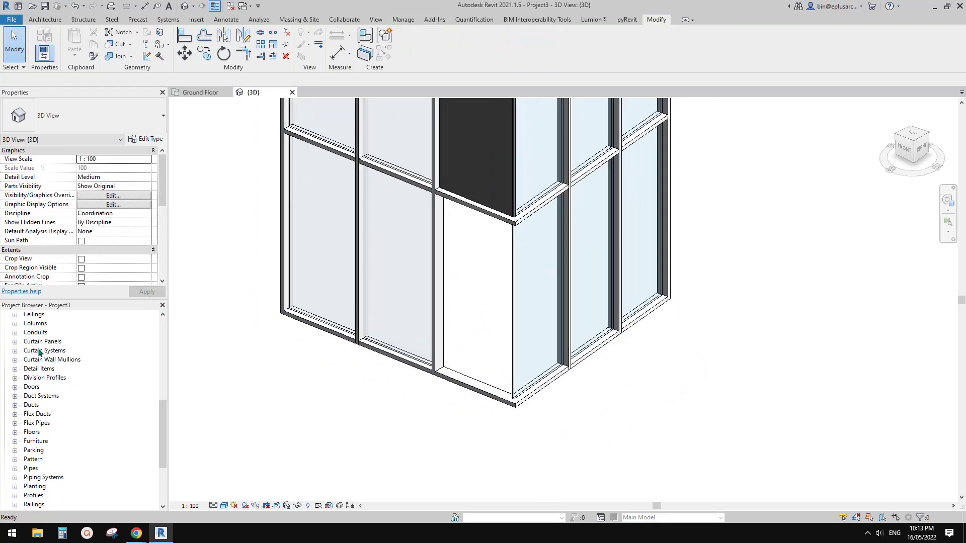
pyautogui.scroll(3, 40, 352)
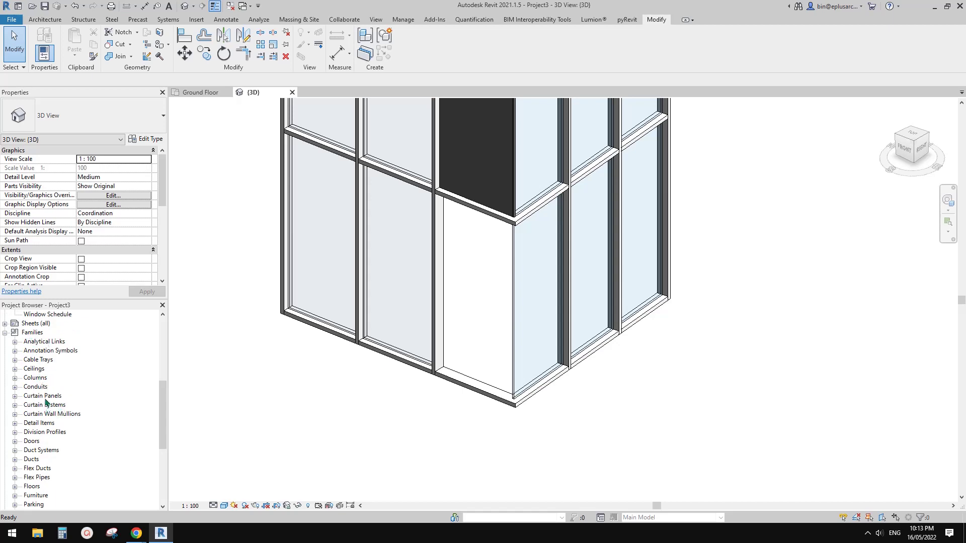
pyautogui.click(15, 396)
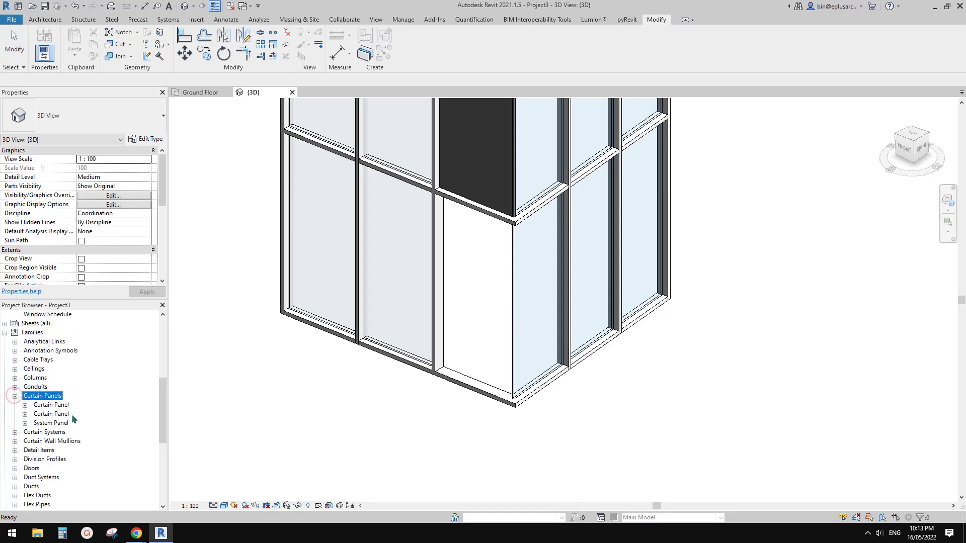
pyautogui.click(25, 414)
pyautogui.click(24, 405)
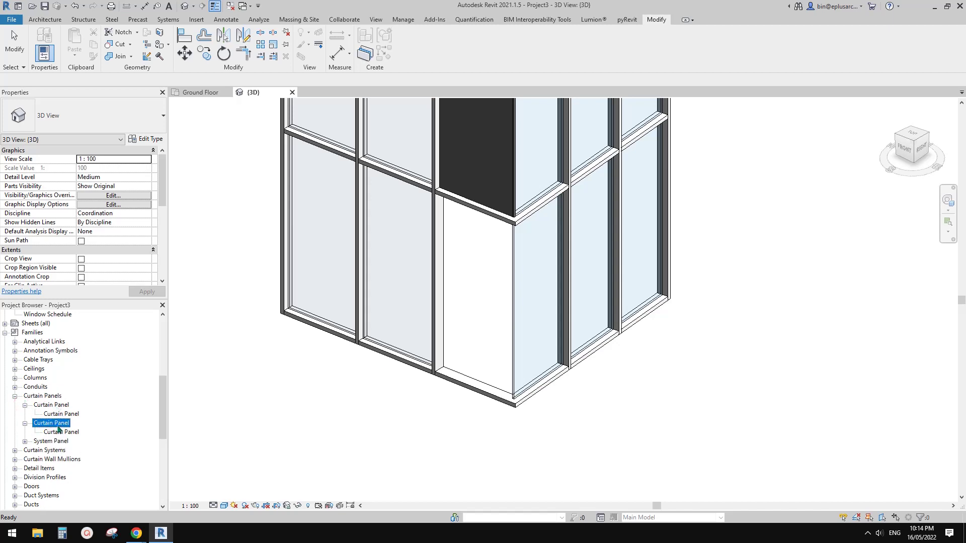
pyautogui.rightClick(60, 432)
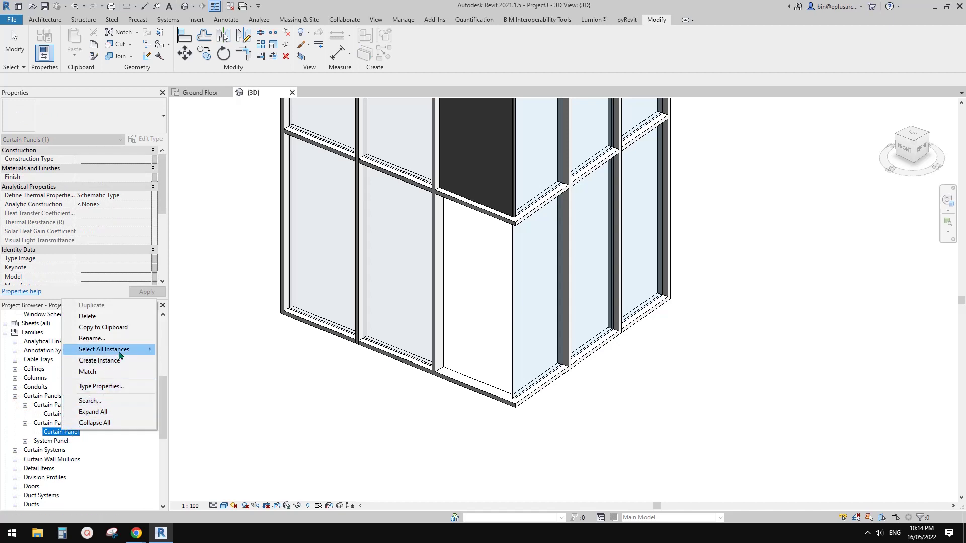
pyautogui.moveTo(149, 355)
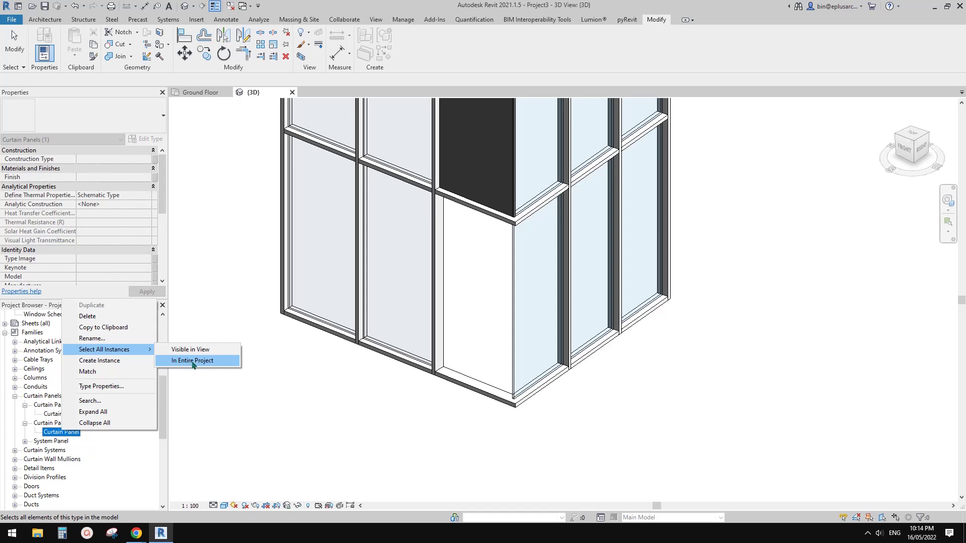
pyautogui.click(202, 363)
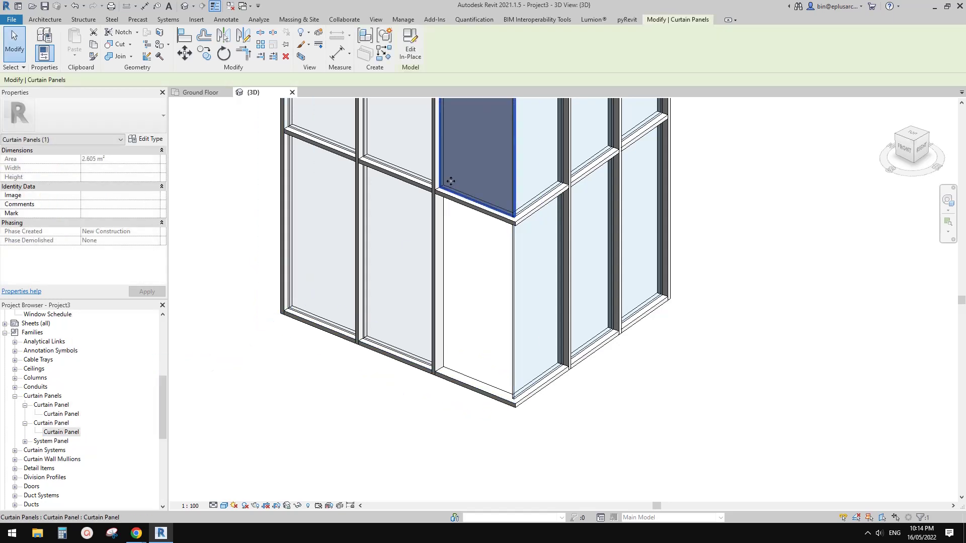
# Select all project instances of the first listed Curtain Panel type, inspect the hidden panel's extrusion visibility in place, and finish the model.
pyautogui.click(61, 414)
pyautogui.rightClick(58, 416)
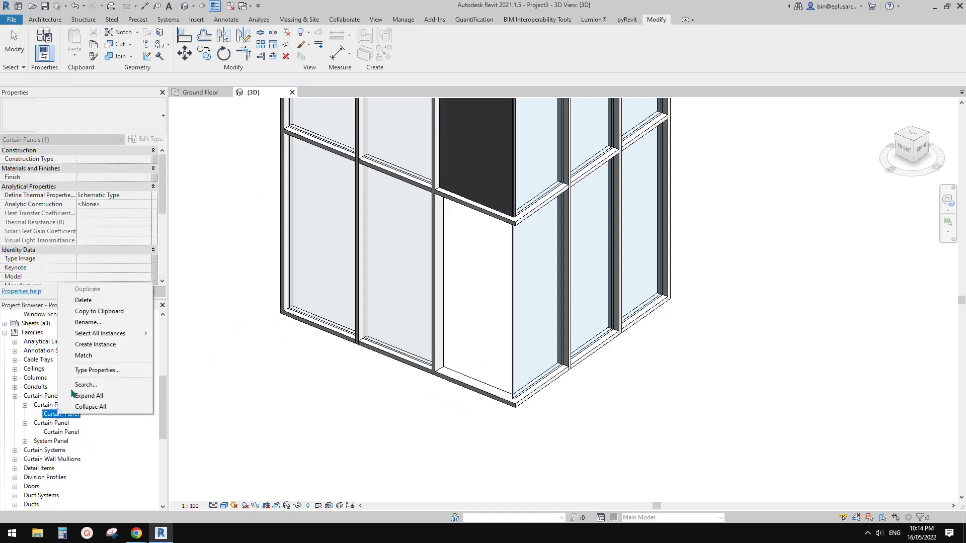
pyautogui.moveTo(107, 334)
pyautogui.click(186, 346)
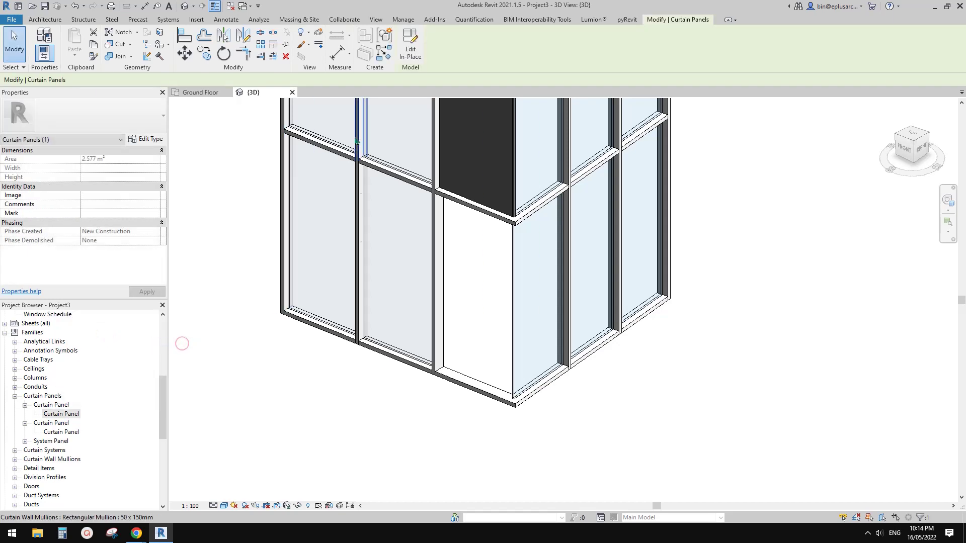
pyautogui.click(410, 50)
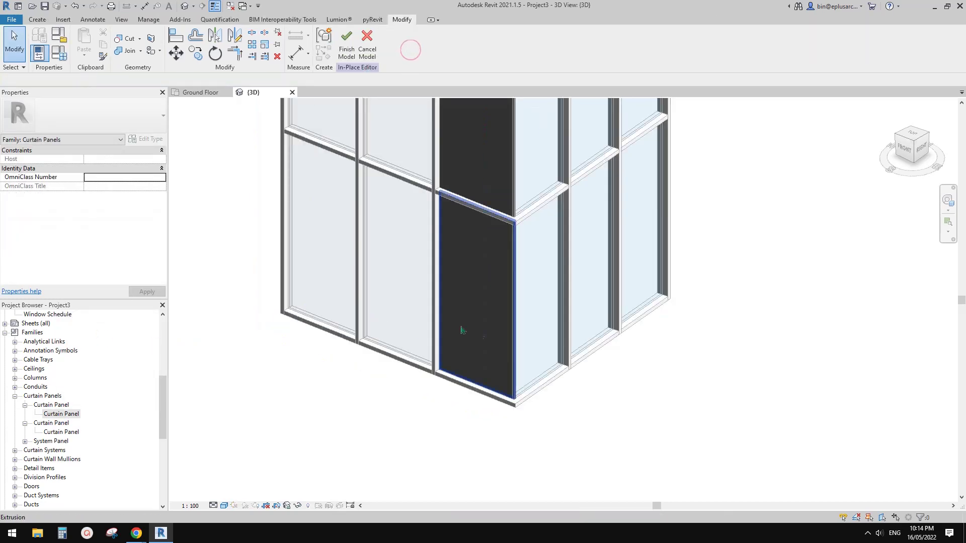
pyautogui.click(491, 282)
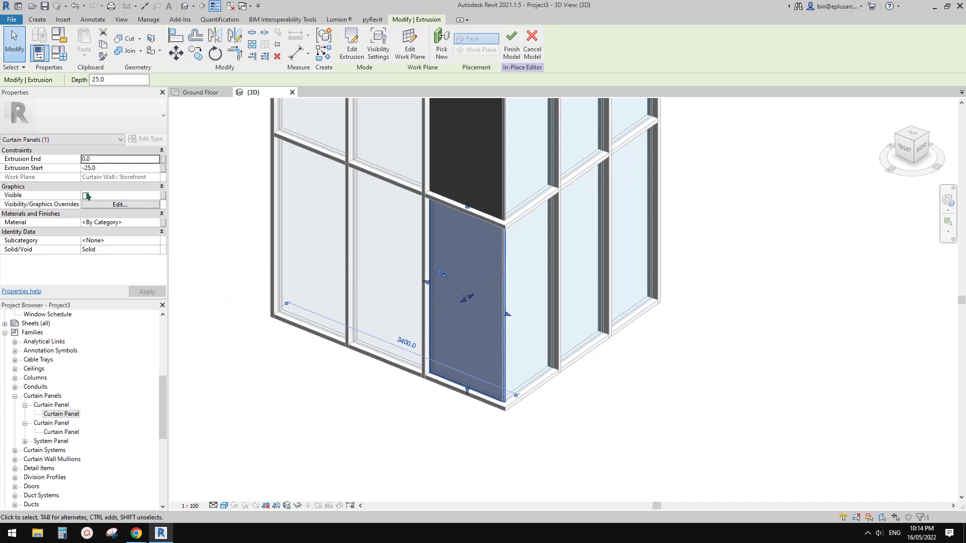
pyautogui.click(197, 210)
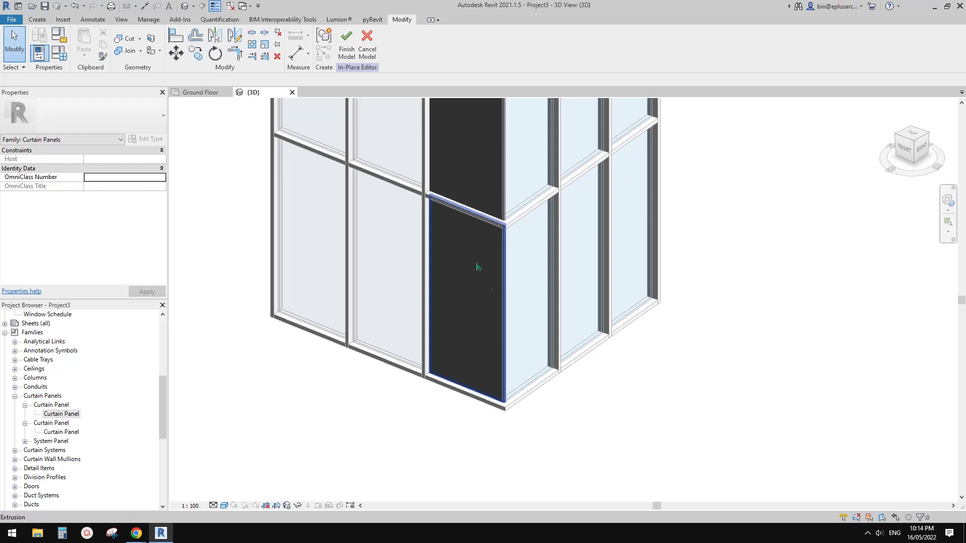
pyautogui.click(347, 46)
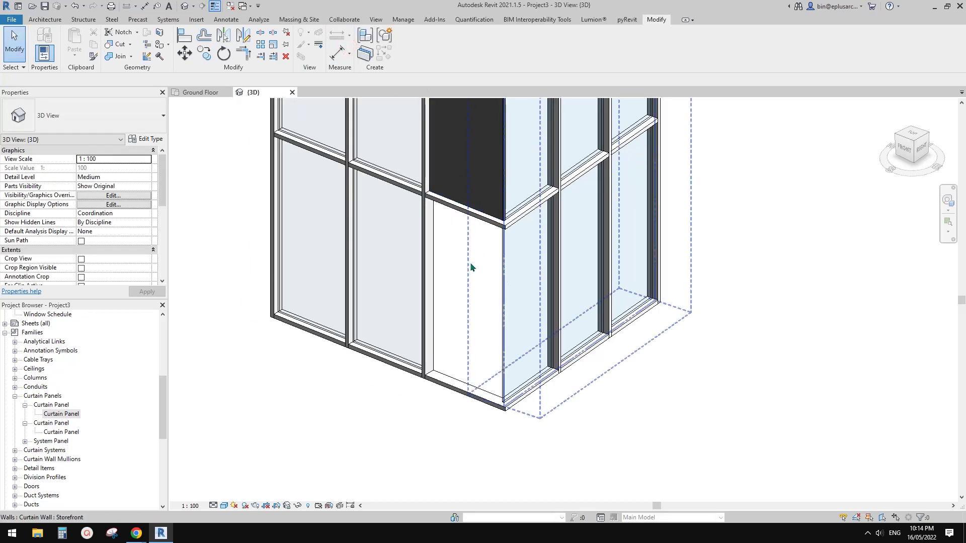
pyautogui.moveTo(482, 259); pyautogui.dragTo(446, 345, button='middle')
pyautogui.moveTo(432, 286); pyautogui.dragTo(438, 319, button='middle')
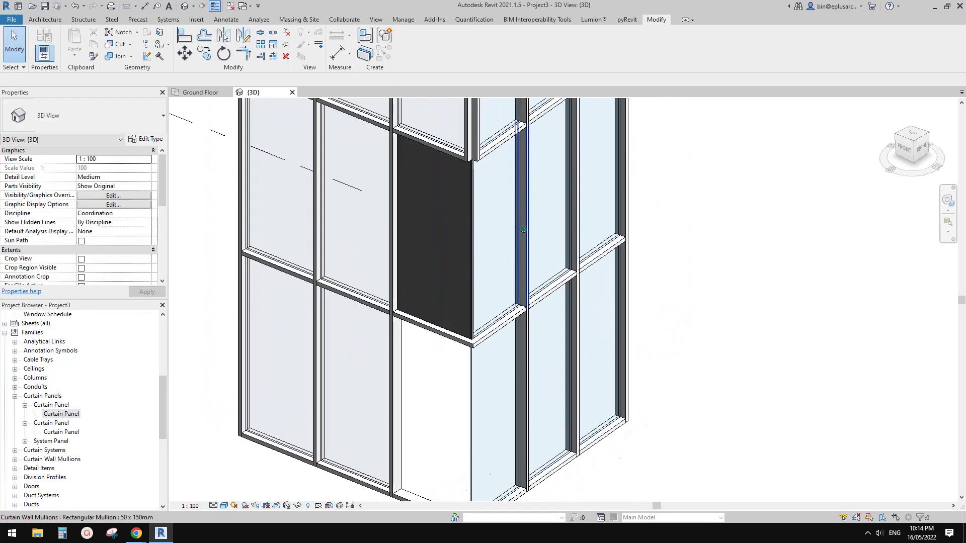
pyautogui.moveTo(521, 229); pyautogui.dragTo(554, 242, button='middle')
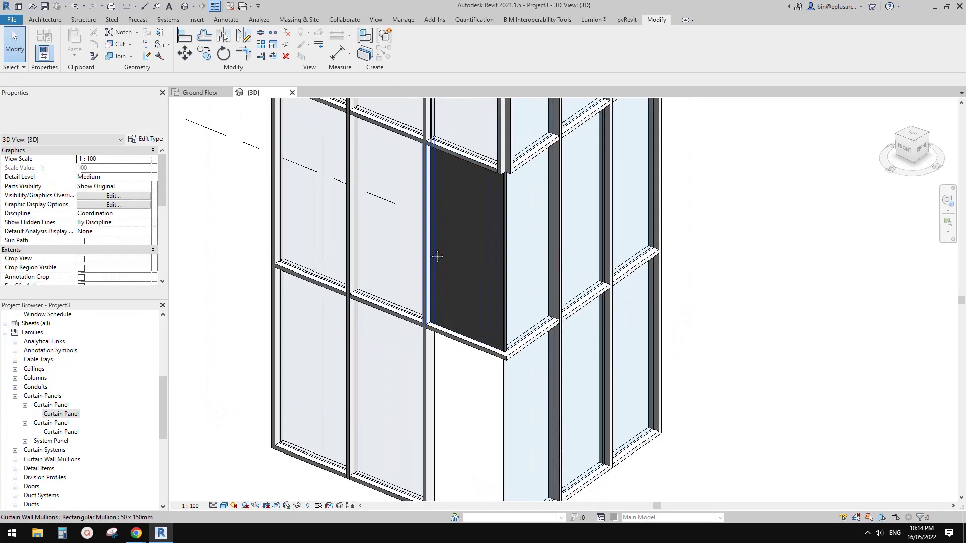
# Start loading a family and browse up from the Architectural tags folder to the Australia library folder.
pyautogui.click(197, 20)
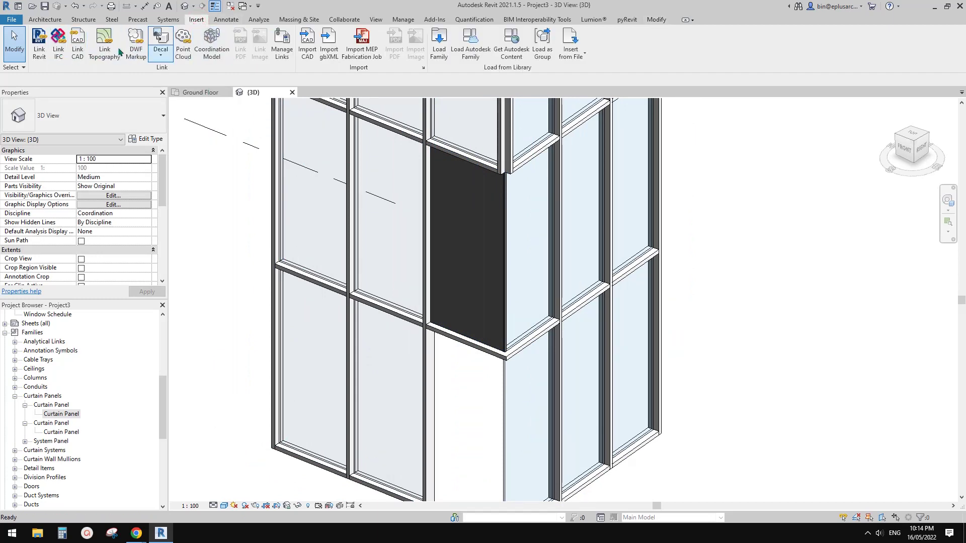
pyautogui.click(439, 44)
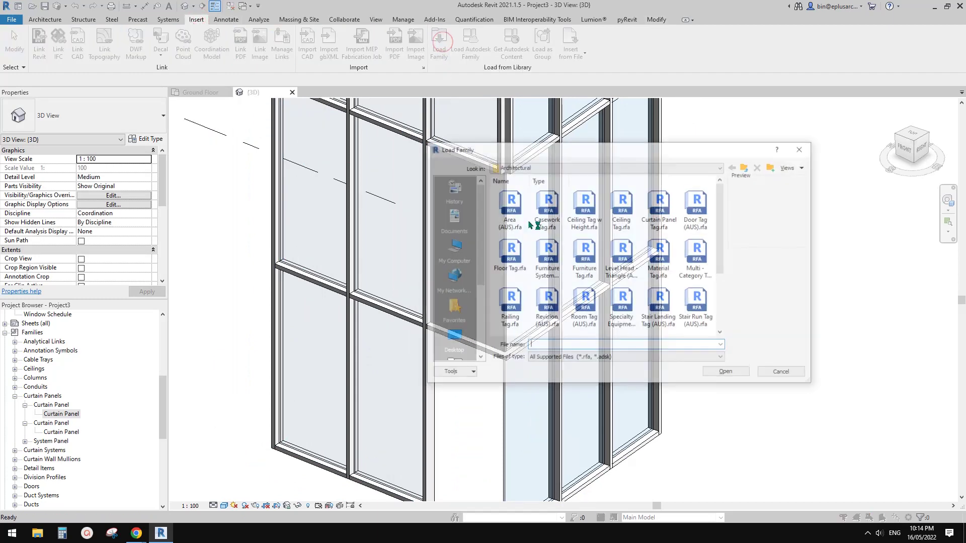
pyautogui.click(517, 217)
pyautogui.press('BackSpace')
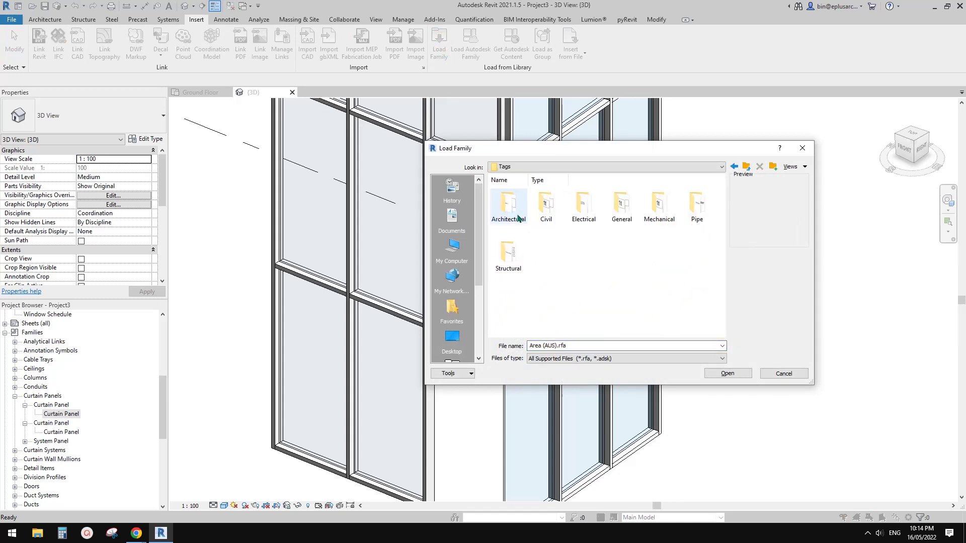
pyautogui.doubleClick(516, 211)
pyautogui.press('BackSpace')
pyautogui.press('BackSpace')
pyautogui.press('BackSpace')
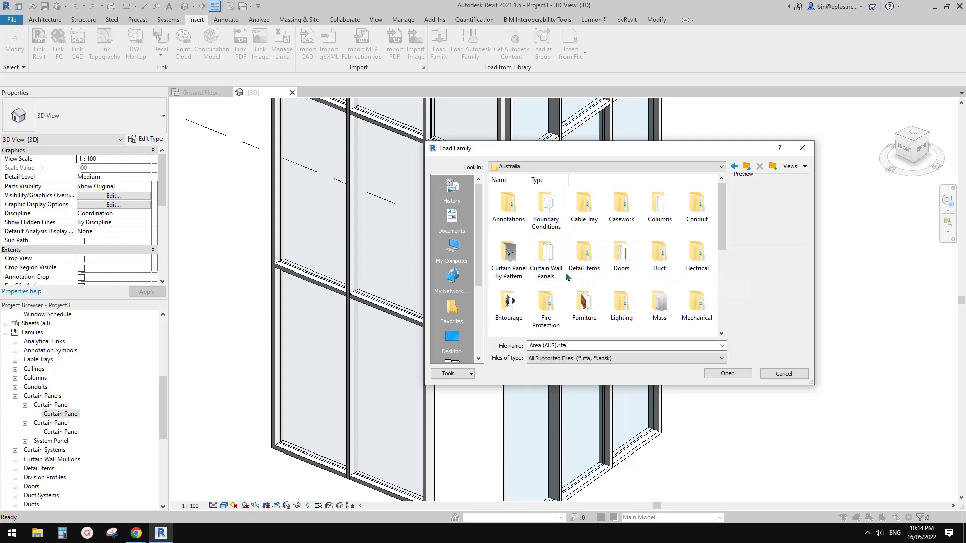
# Load Empty Panel.rfa from the library's Curtain Wall Panels folder into the project.
pyautogui.doubleClick(509, 255)
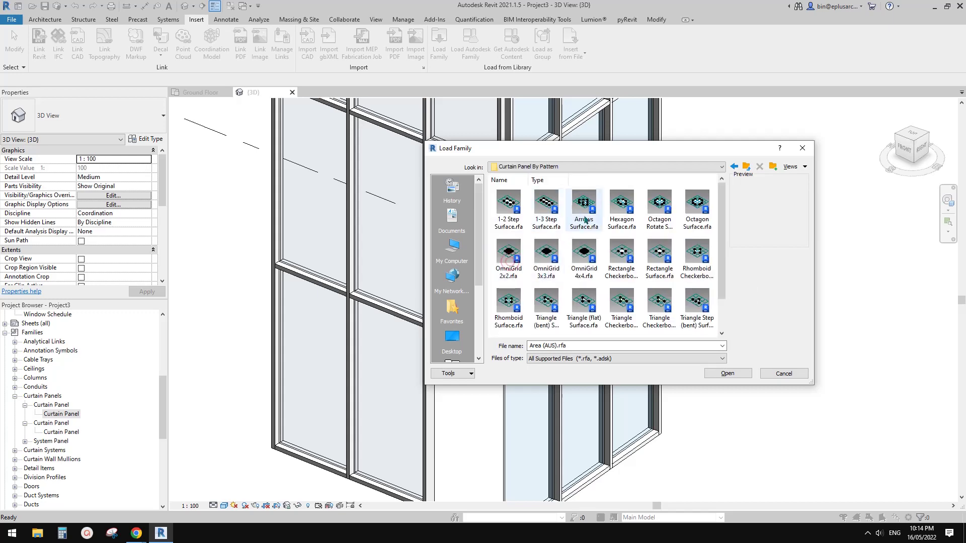
pyautogui.press('BackSpace')
pyautogui.click(556, 270)
pyautogui.doubleClick(549, 264)
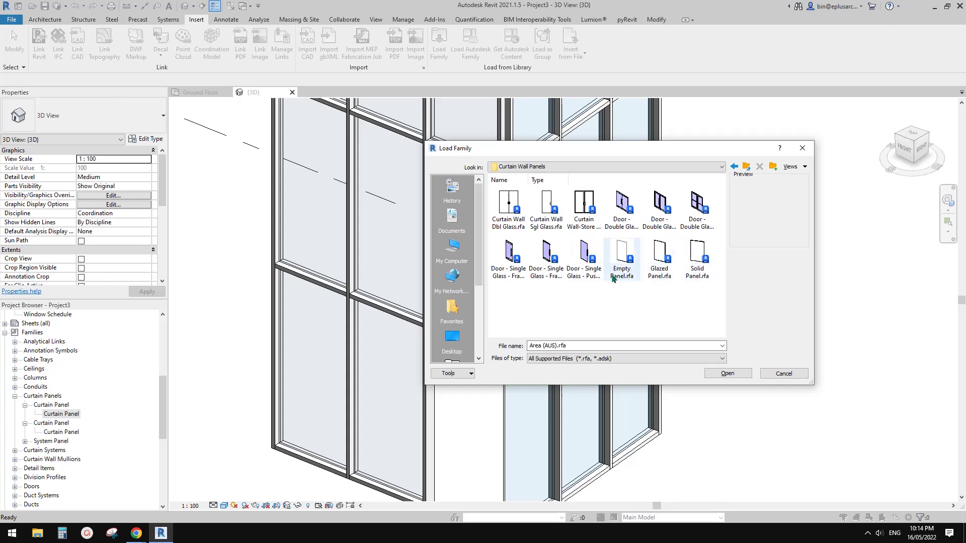
pyautogui.click(623, 264)
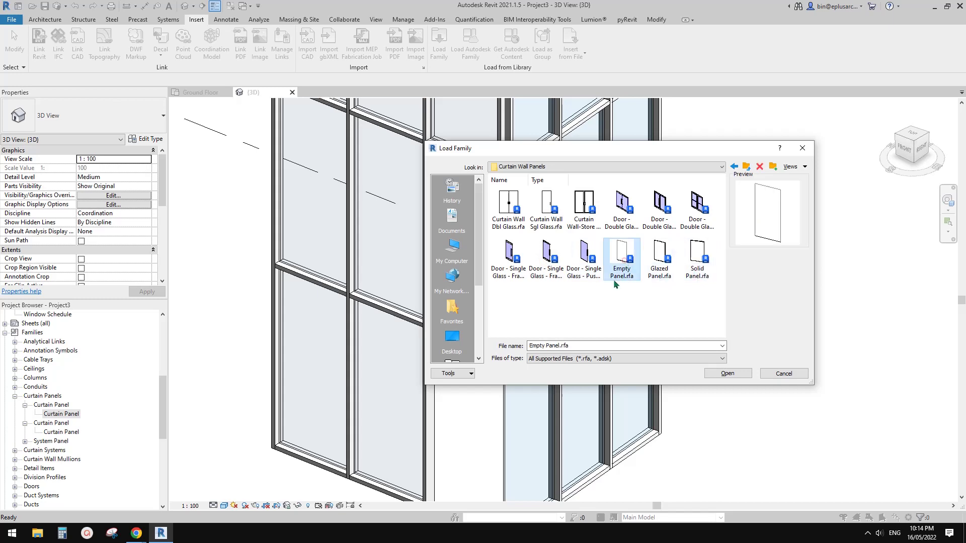
pyautogui.click(728, 373)
# Delete the dark in-place corner panel on the second row and accept replacing it with a system panel.
pyautogui.scroll(-2, 508, 252)
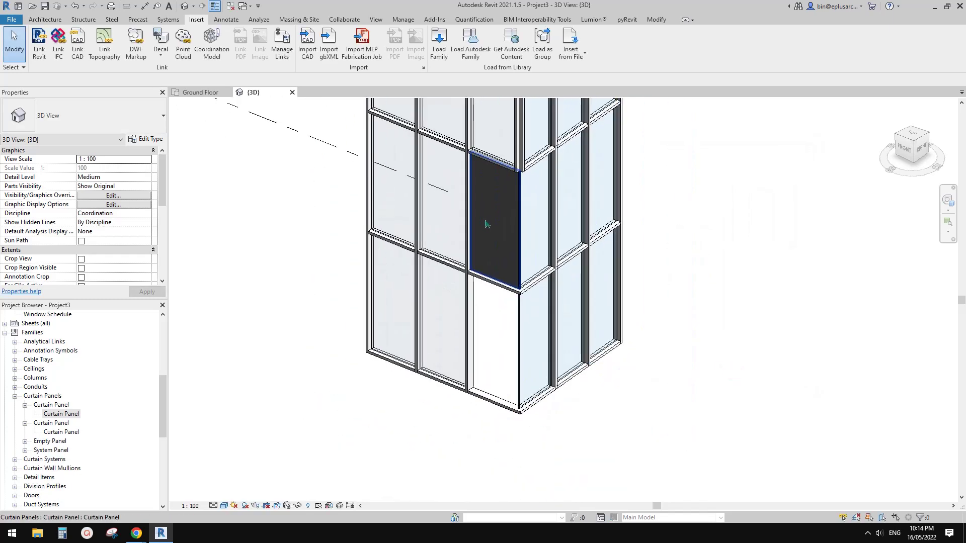
pyautogui.scroll(2, 502, 229)
pyautogui.click(493, 205)
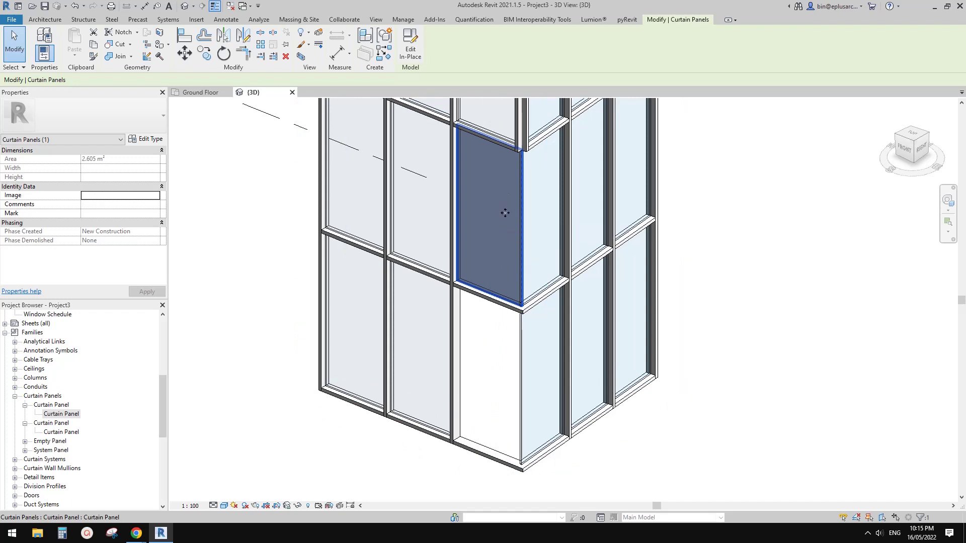
pyautogui.moveTo(505, 213); pyautogui.dragTo(533, 226, button='middle')
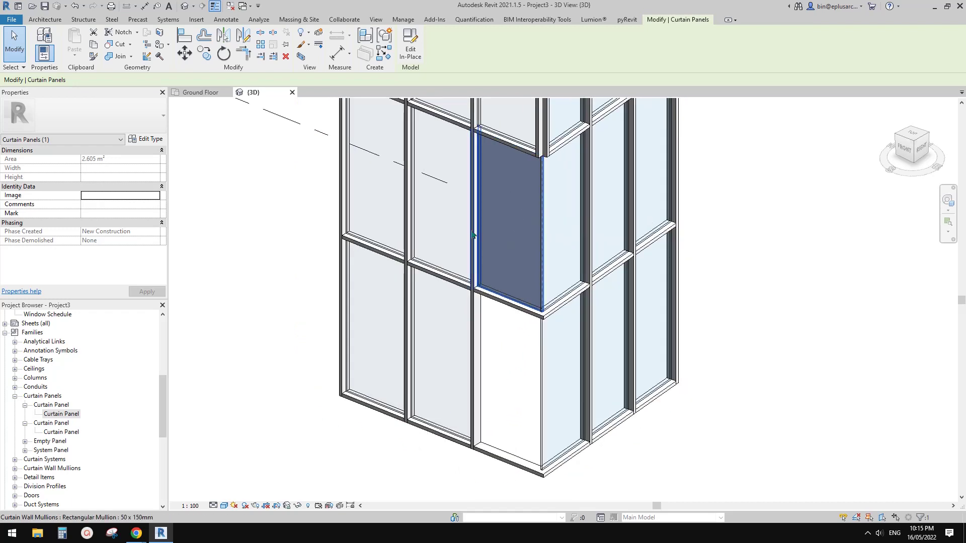
pyautogui.press('Delete')
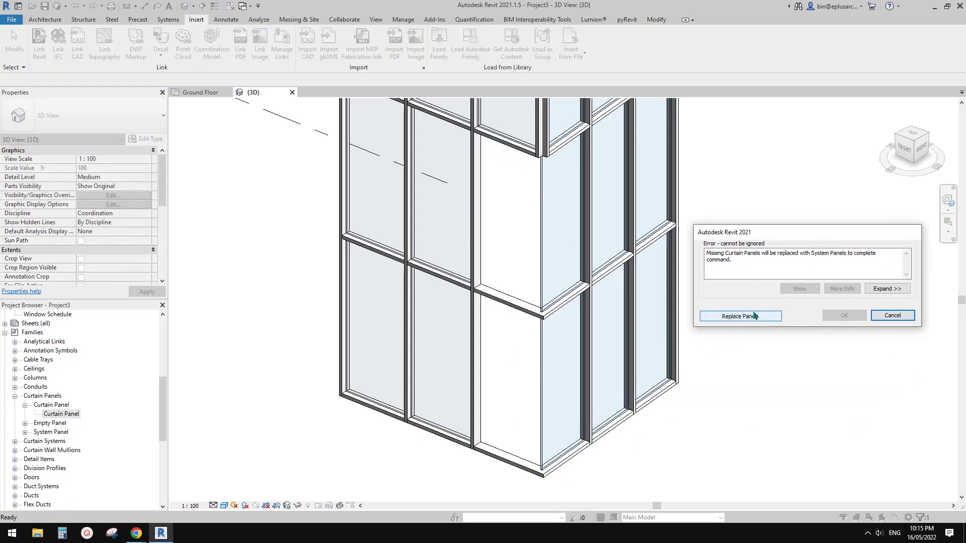
pyautogui.click(754, 317)
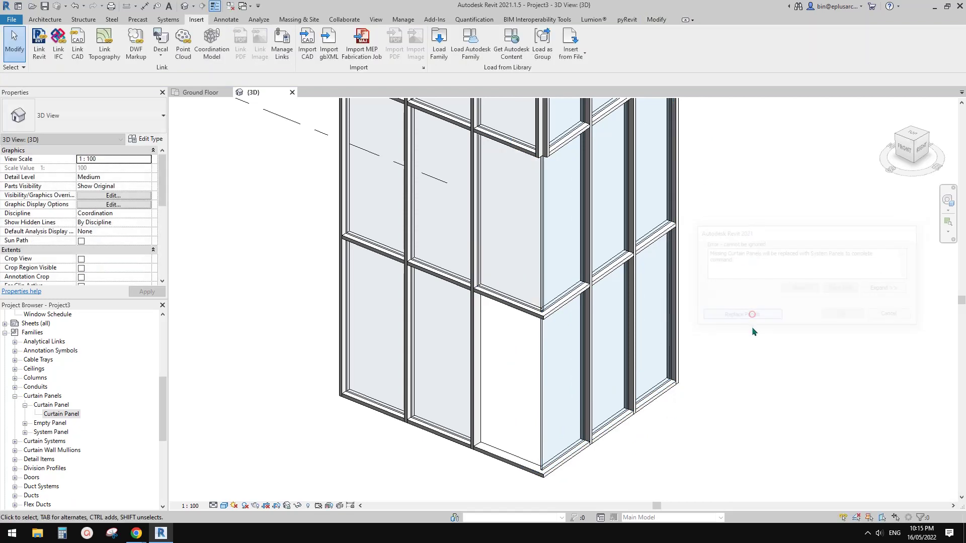
# Change the second-row corner System Panel Glazed on the front face to the Empty Panel type and clear the selection.
pyautogui.click(514, 223)
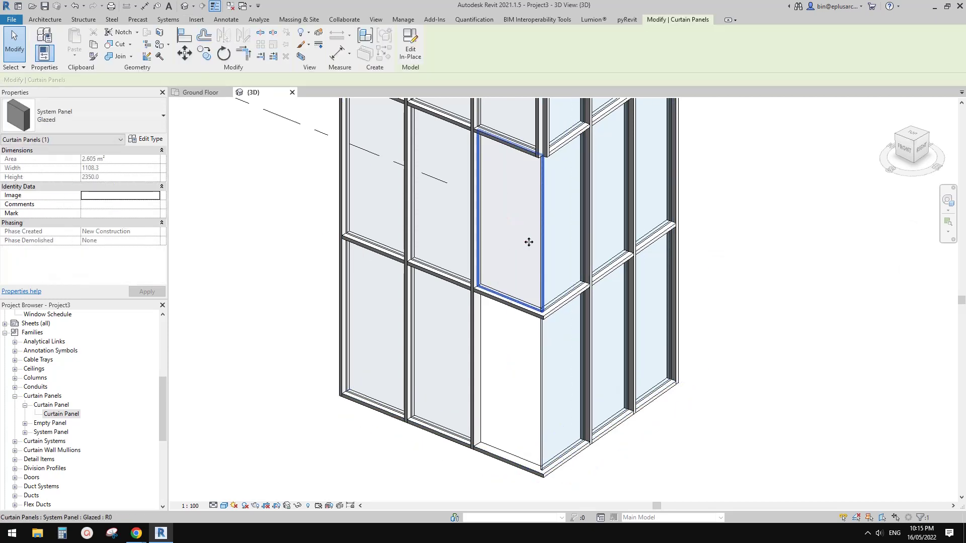
pyautogui.click(127, 113)
pyautogui.click(51, 253)
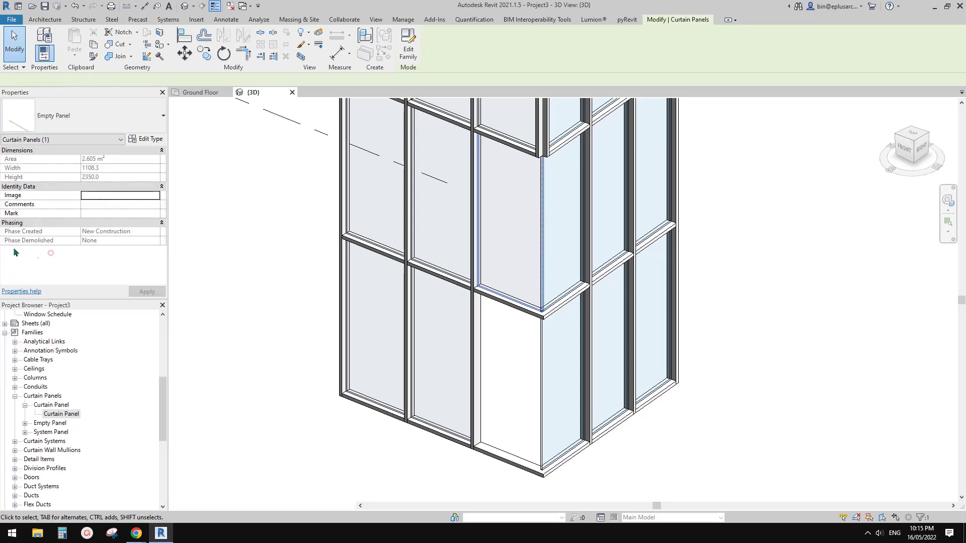
pyautogui.moveTo(530, 287); pyautogui.dragTo(536, 258, button='middle')
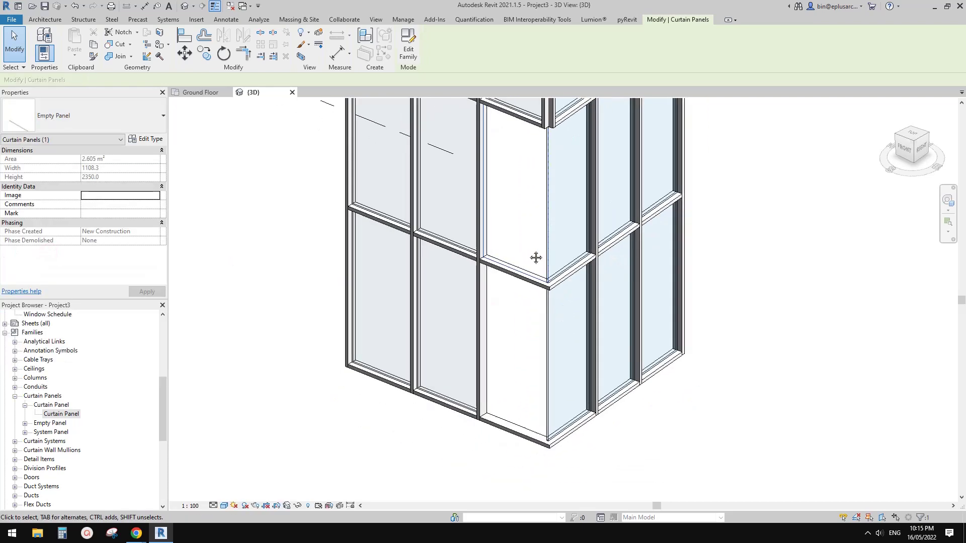
pyautogui.click(824, 222)
# Check that the empty corner panel on the second row can still be selected, and clear the selection.
pyautogui.scroll(-4, 581, 296)
pyautogui.keyDown('shift'); pyautogui.moveTo(613, 303); pyautogui.dragTo(547, 274, button='middle'); pyautogui.keyUp('shift')
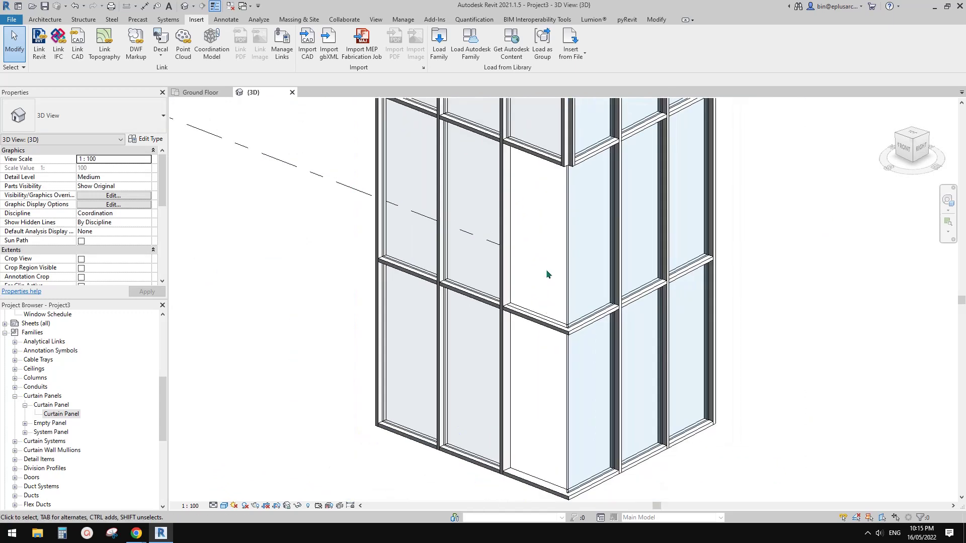
pyautogui.scroll(1, 548, 270)
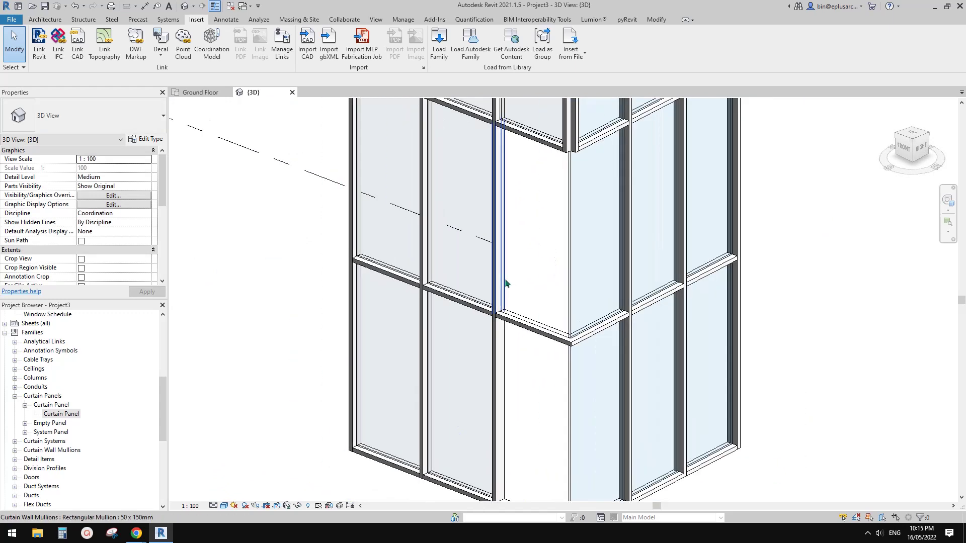
pyautogui.press('Tab')
pyautogui.press('Tab')
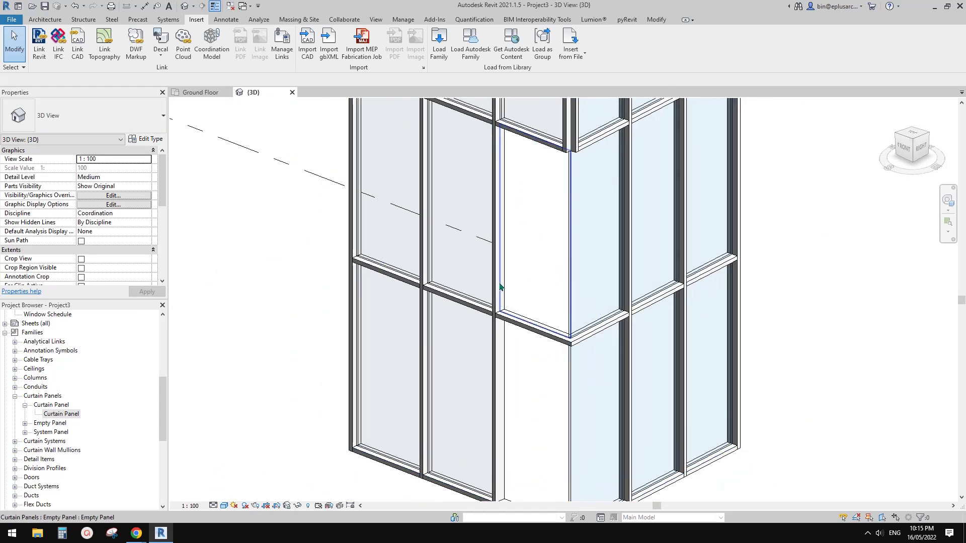
pyautogui.click(500, 284)
pyautogui.press('Escape')
# Open the adjoining second-row glazed corner panel for in-place editing.
pyautogui.moveTo(518, 396); pyautogui.dragTo(522, 302, button='middle')
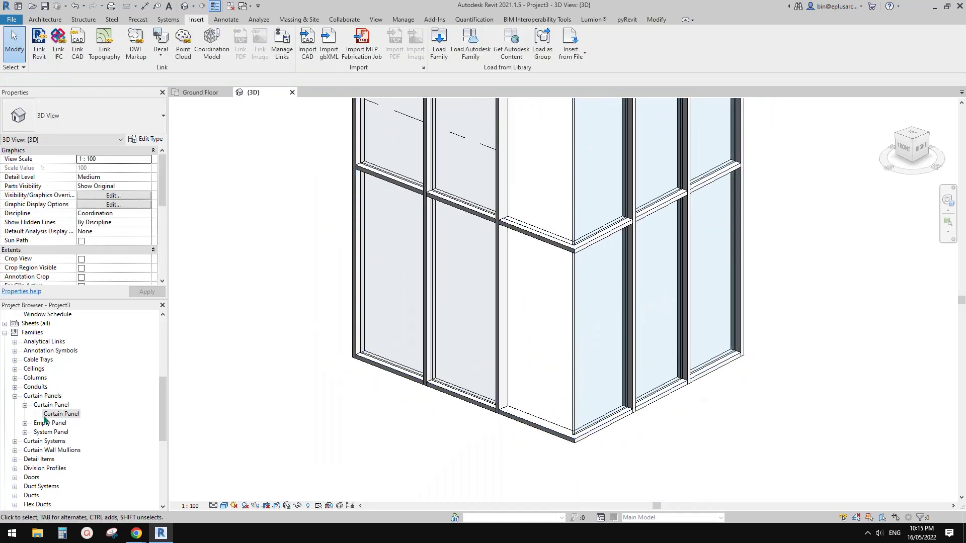
pyautogui.scroll(-2, 487, 318)
pyautogui.keyDown('shift'); pyautogui.moveTo(522, 356); pyautogui.dragTo(548, 307, button='middle'); pyautogui.keyUp('shift')
pyautogui.scroll(2, 549, 281)
pyautogui.scroll(4, 549, 280)
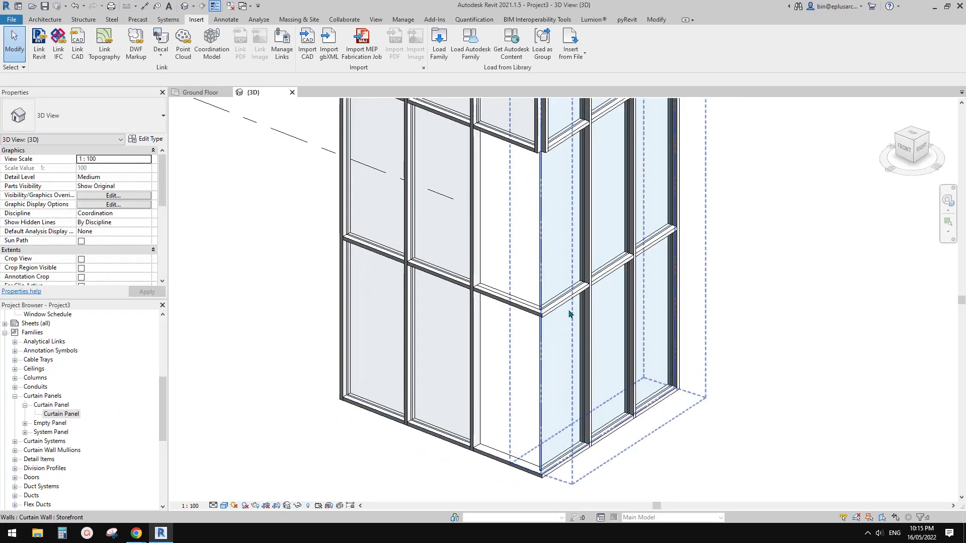
pyautogui.scroll(-2, 523, 289)
pyautogui.scroll(2, 499, 302)
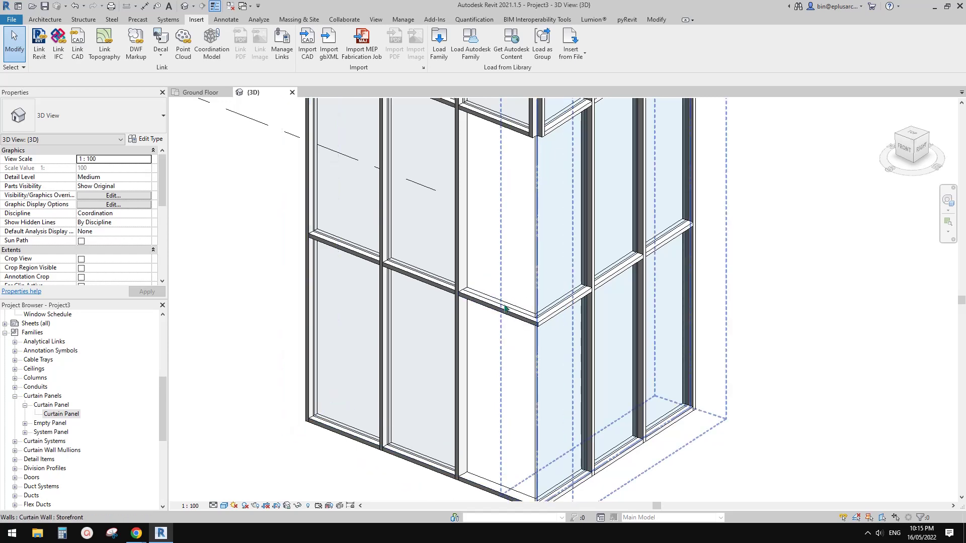
pyautogui.scroll(1, 556, 254)
pyautogui.scroll(2, 532, 252)
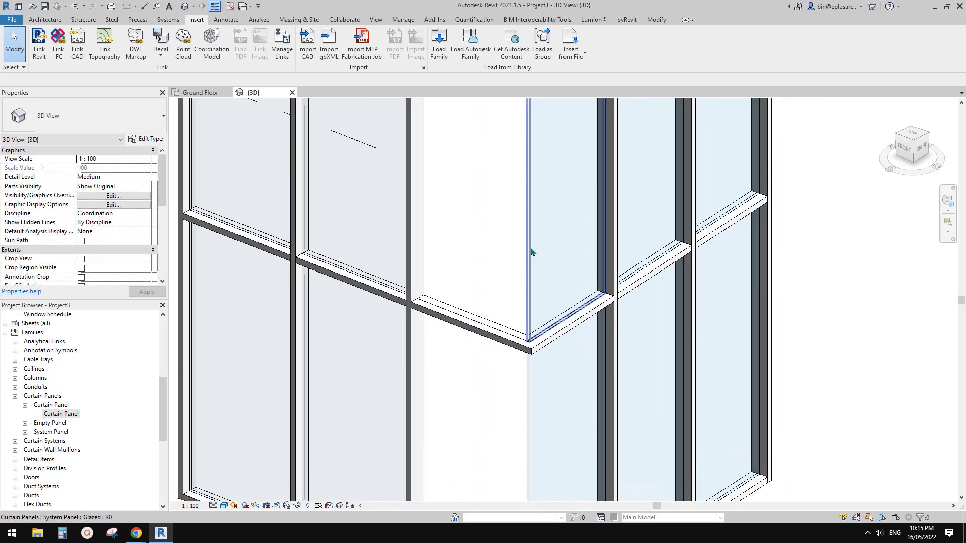
pyautogui.click(531, 248)
pyautogui.scroll(-1, 528, 196)
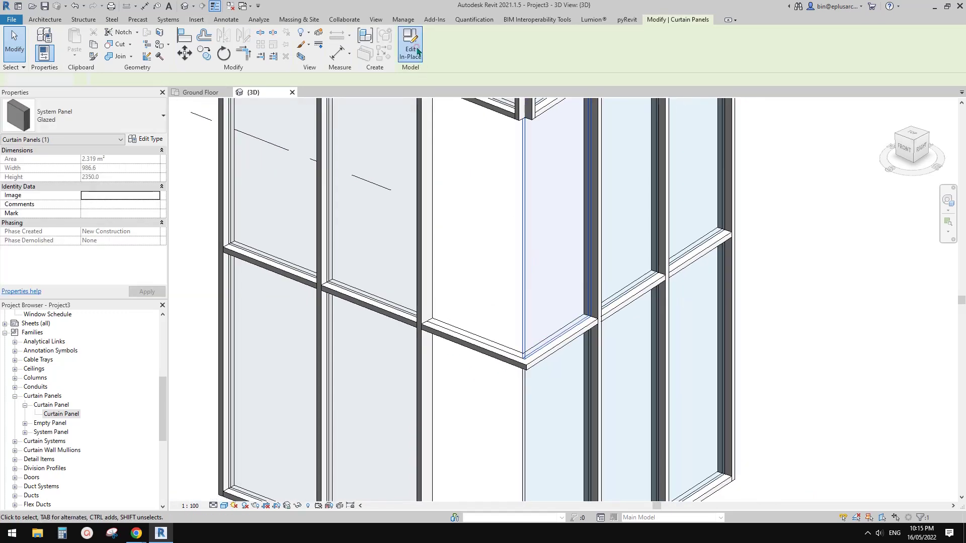
pyautogui.click(417, 51)
# Inspect the in-place panel's extrusion properties and examine the panel and the empty opening from both sides of the corner.
pyautogui.click(565, 250)
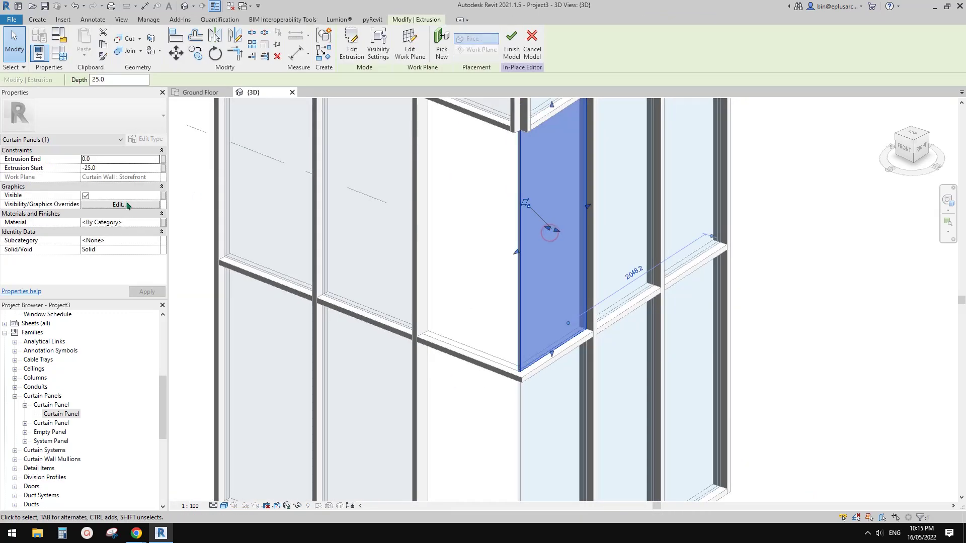
pyautogui.click(142, 223)
pyautogui.click(188, 183)
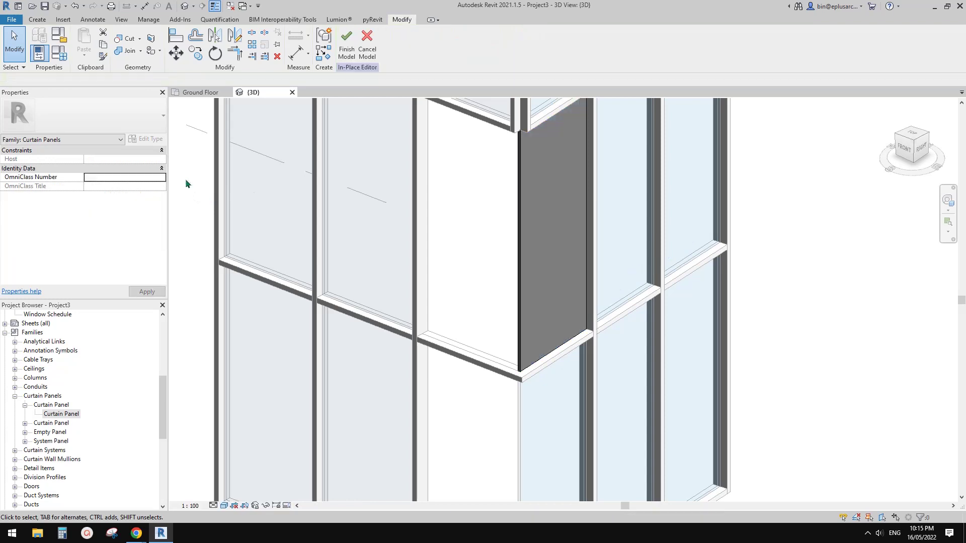
pyautogui.scroll(-1, 534, 237)
pyautogui.scroll(1, 535, 237)
pyautogui.keyDown('shift'); pyautogui.moveTo(535, 237); pyautogui.dragTo(571, 249, button='middle'); pyautogui.keyUp('shift')
pyautogui.click(538, 243)
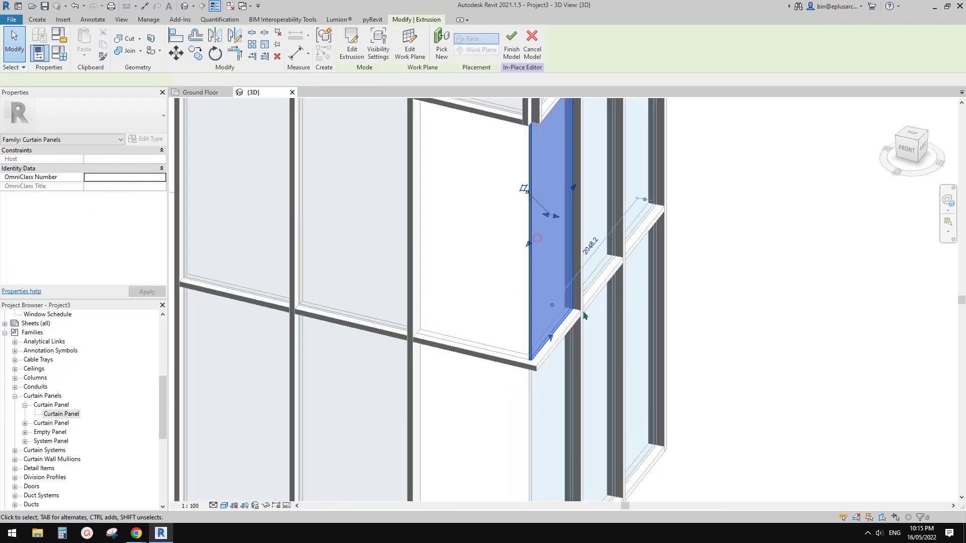
pyautogui.keyDown('shift'); pyautogui.moveTo(498, 336); pyautogui.dragTo(446, 302, button='middle'); pyautogui.keyUp('shift')
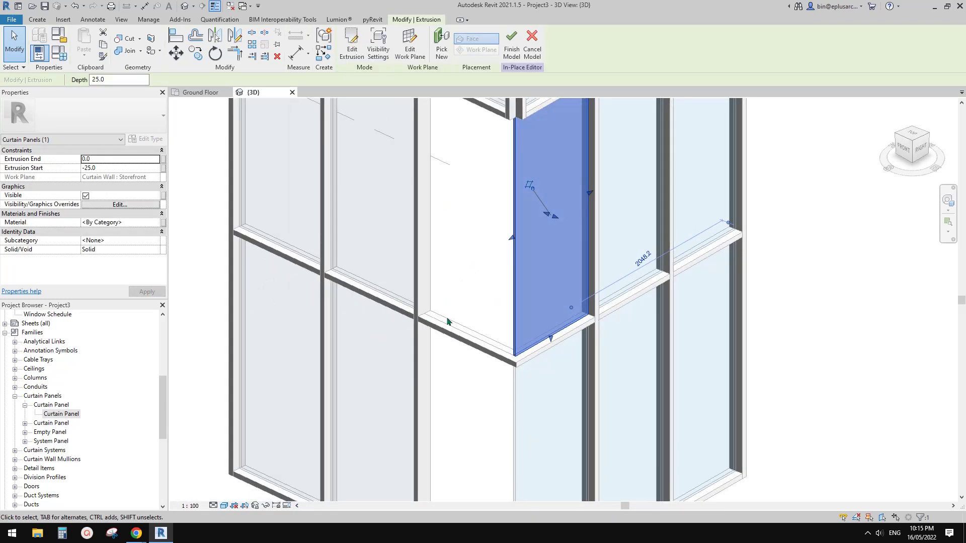
pyautogui.keyDown('shift'); pyautogui.moveTo(523, 250); pyautogui.dragTo(568, 282, button='middle'); pyautogui.keyUp('shift')
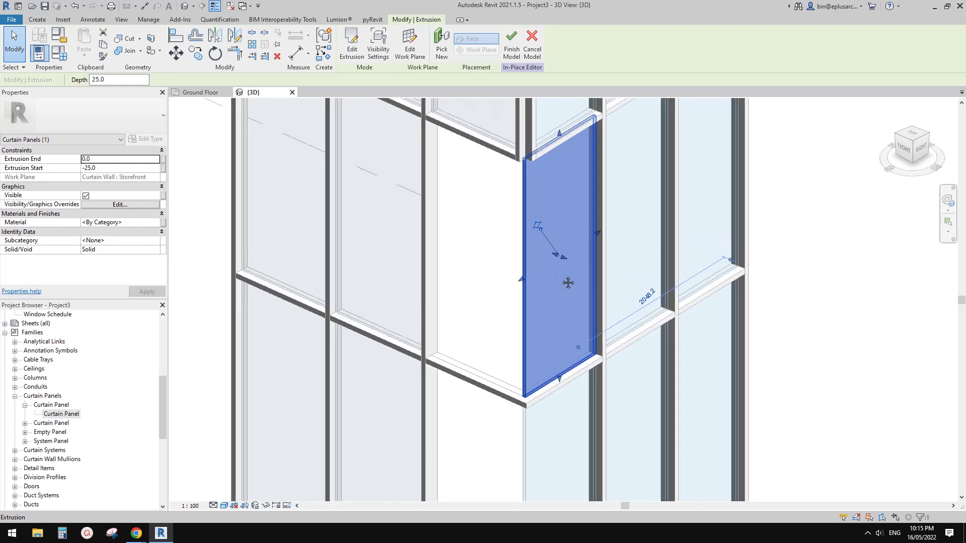
pyautogui.scroll(2, 539, 287)
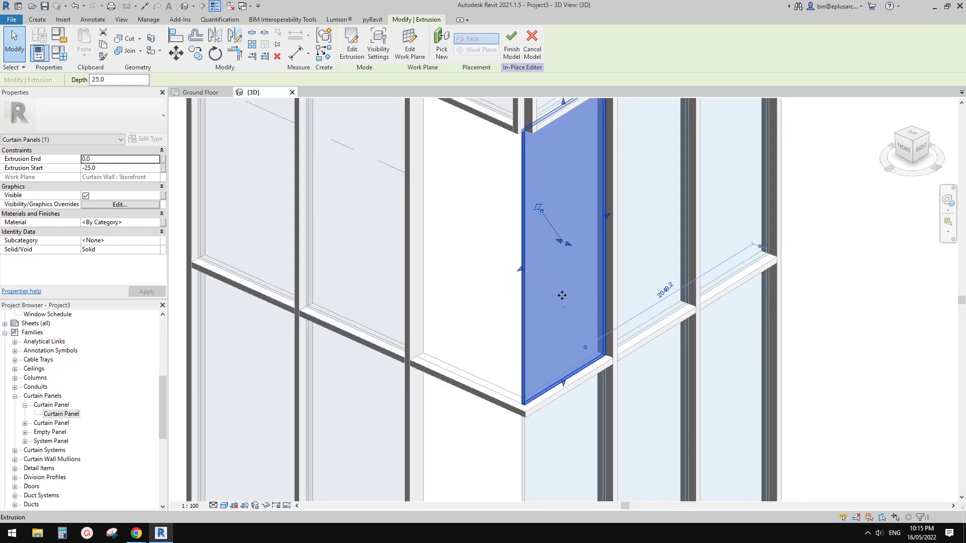
pyautogui.moveTo(409, 244)
pyautogui.mouseDown(button='middle')
pyautogui.moveTo(416, 240)
pyautogui.moveTo(408, 240)
pyautogui.mouseUp(button='middle')
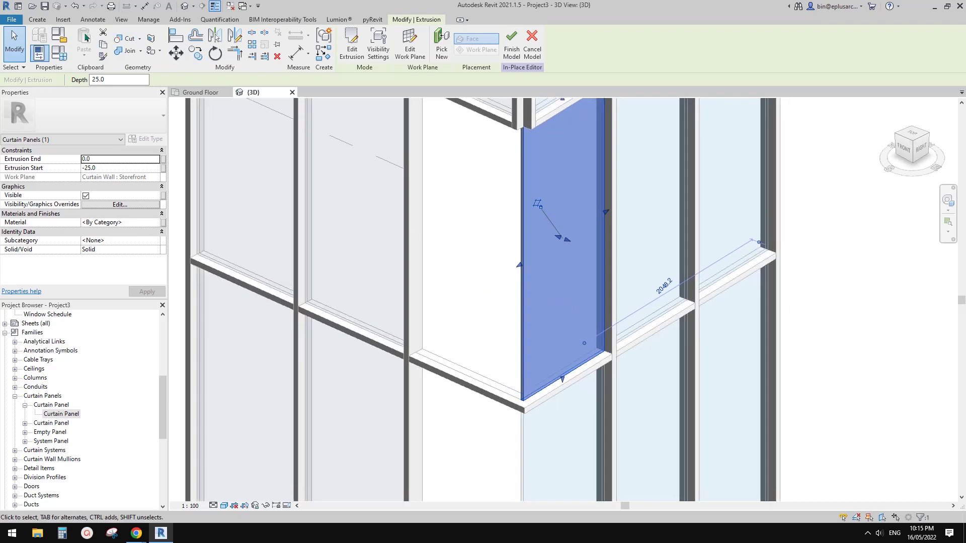
# Delete the existing glass extrusion inside the in-place corner panel.
pyautogui.click(39, 20)
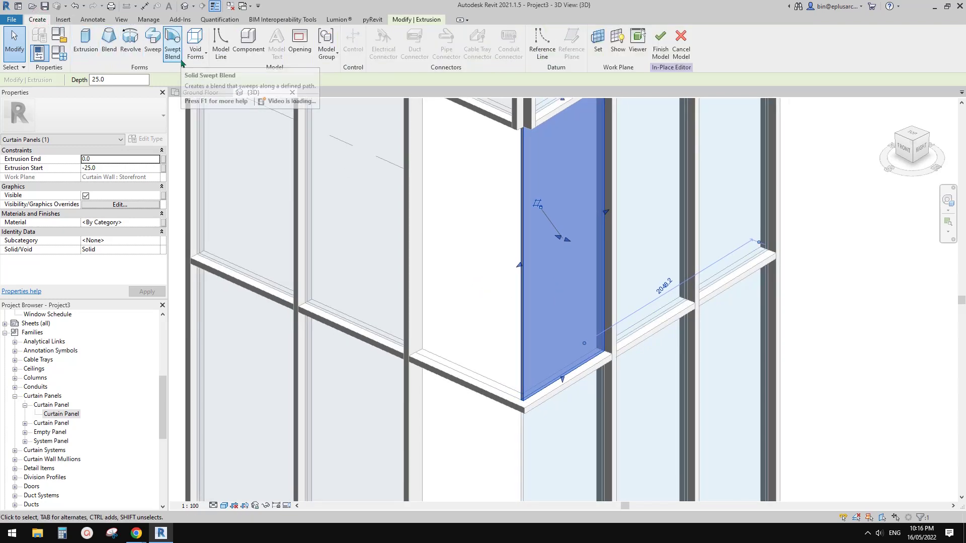
pyautogui.click(471, 264)
pyautogui.click(545, 286)
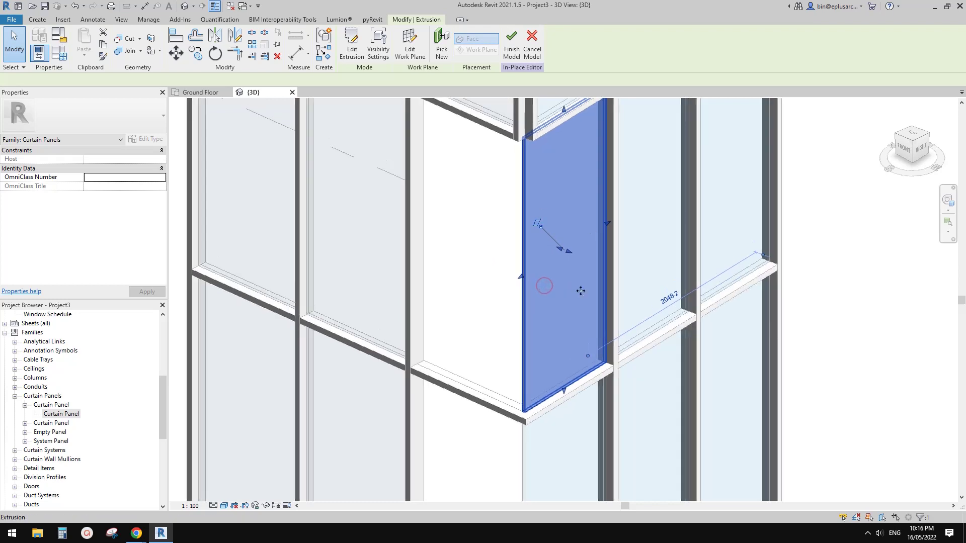
pyautogui.press('Delete')
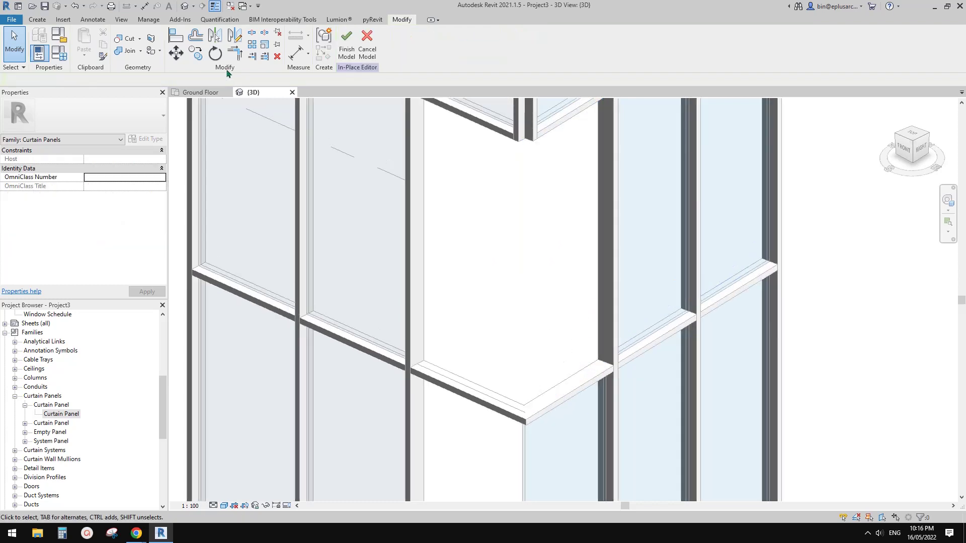
# Start a sweep and pick its path along the outer edges of the two corner mullions below the second-row opening.
pyautogui.click(38, 20)
pyautogui.click(153, 43)
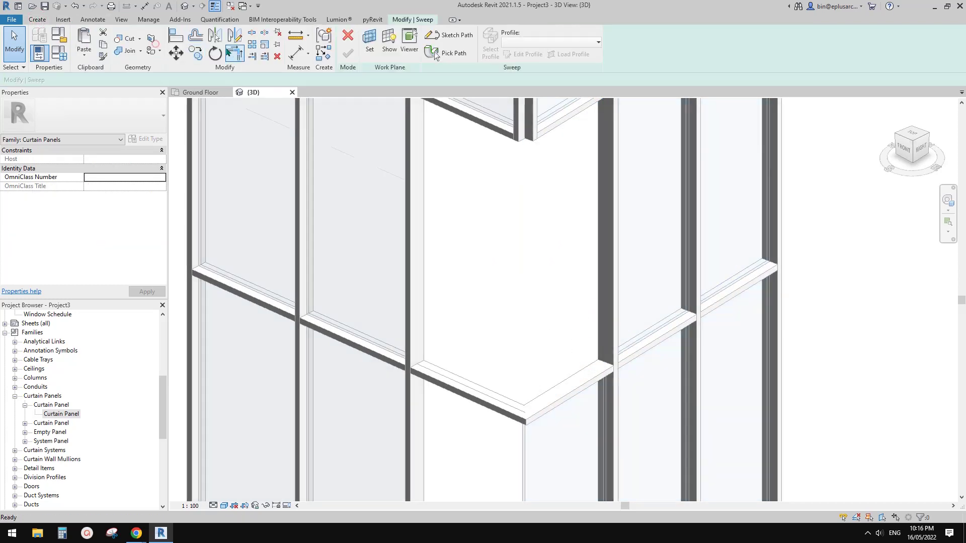
pyautogui.click(454, 54)
pyautogui.scroll(2, 557, 404)
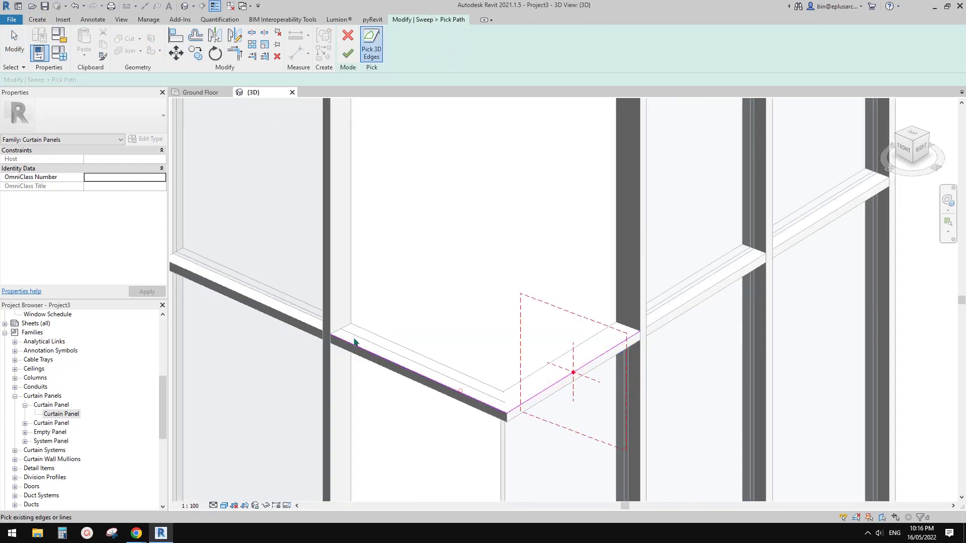
pyautogui.click(347, 53)
# Create the sweep profile by picking the edge outline of the neighbouring glazed panel, and finish the sweep around the second-row corner.
pyautogui.click(524, 55)
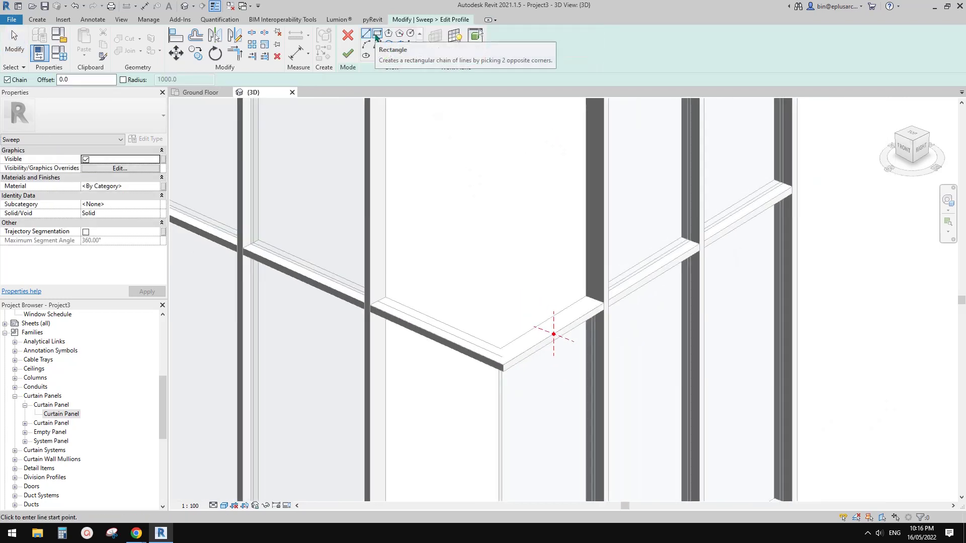
pyautogui.click(389, 55)
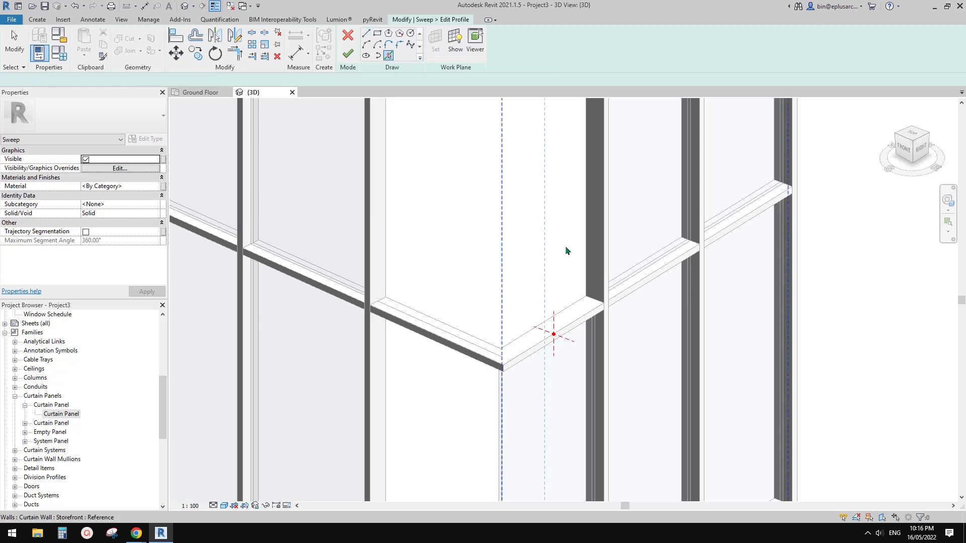
pyautogui.keyDown('shift'); pyautogui.moveTo(566, 247); pyautogui.dragTo(528, 271, button='middle'); pyautogui.keyUp('shift')
pyautogui.scroll(2, 560, 325)
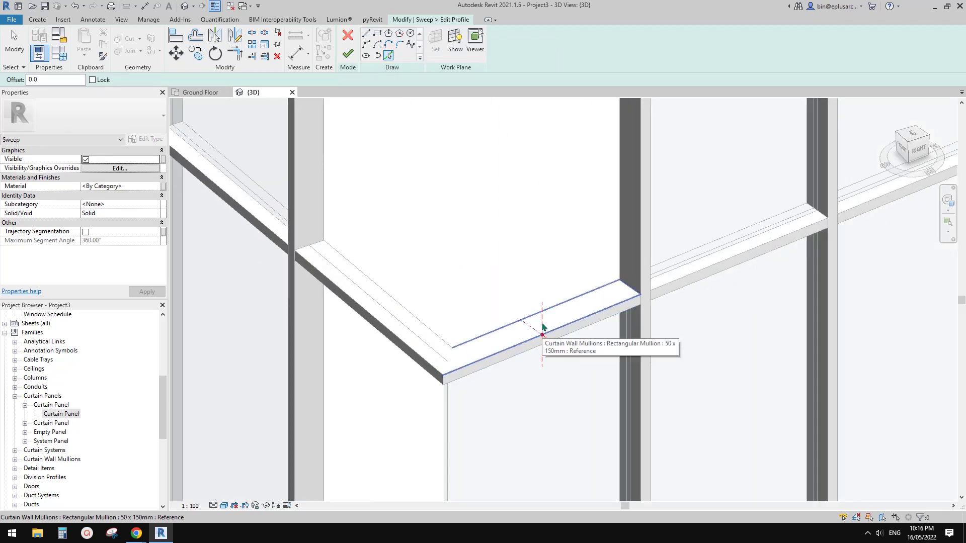
pyautogui.keyDown('shift'); pyautogui.moveTo(546, 335); pyautogui.dragTo(554, 339, button='middle'); pyautogui.keyUp('shift')
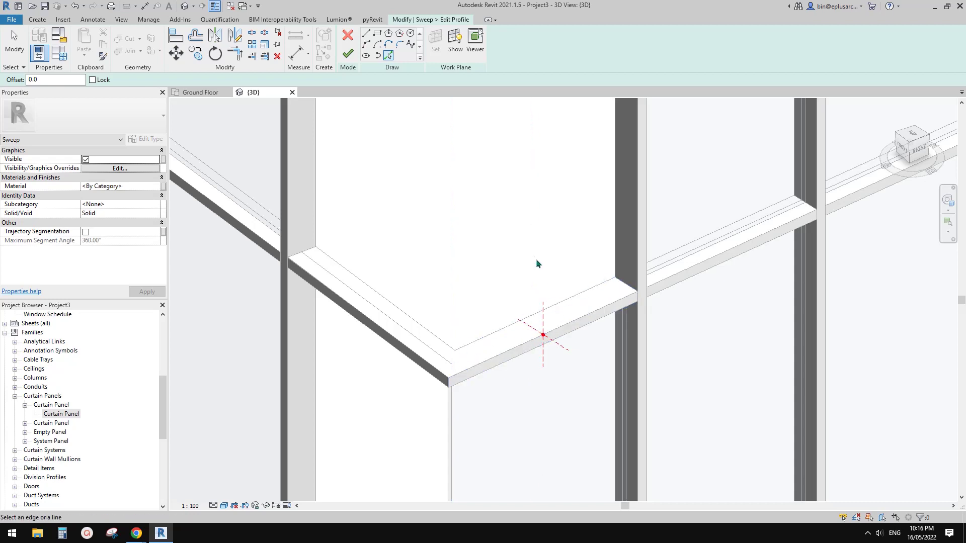
pyautogui.moveTo(584, 298); pyautogui.dragTo(548, 325, button='middle')
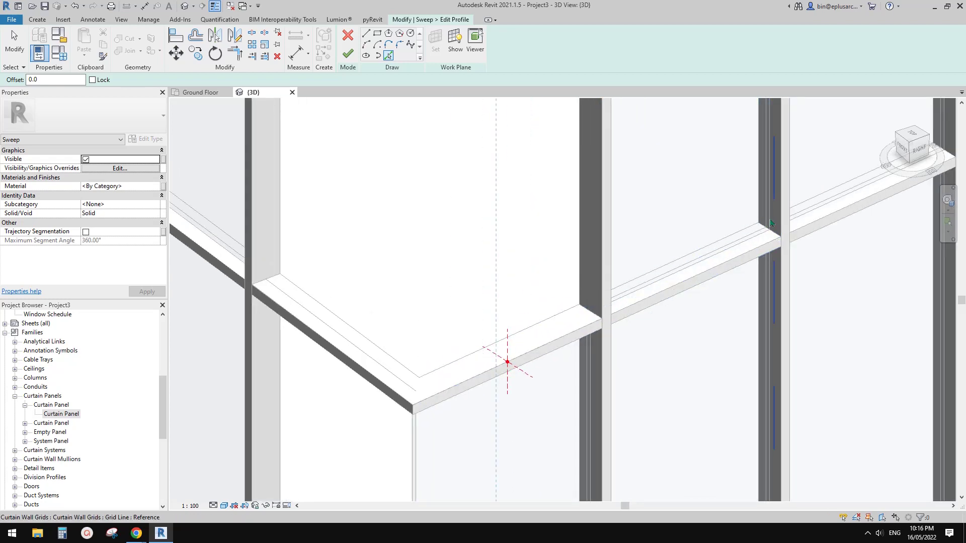
pyautogui.scroll(3, 771, 222)
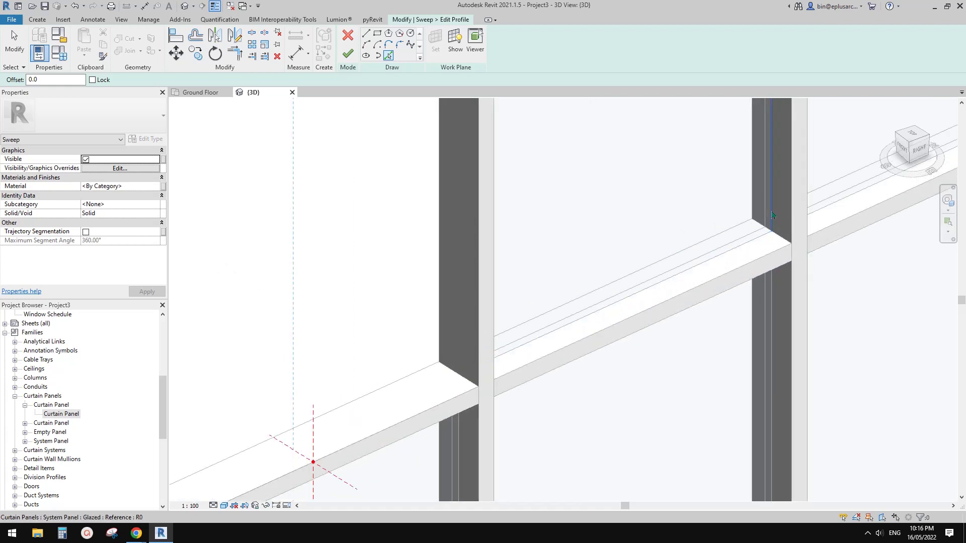
pyautogui.scroll(-4, 644, 297)
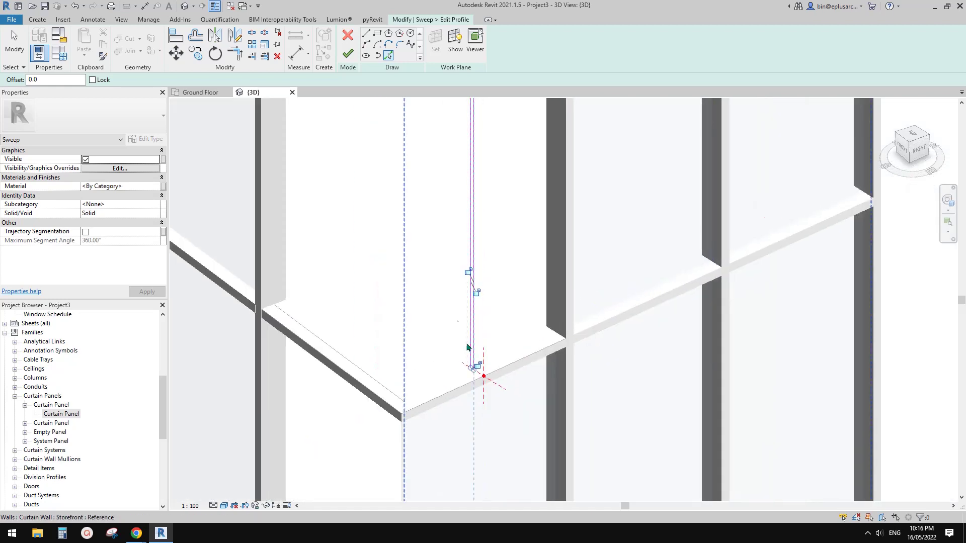
pyautogui.press('Escape')
pyautogui.scroll(-3, 462, 309)
pyautogui.moveTo(478, 317); pyautogui.dragTo(497, 387, button='middle')
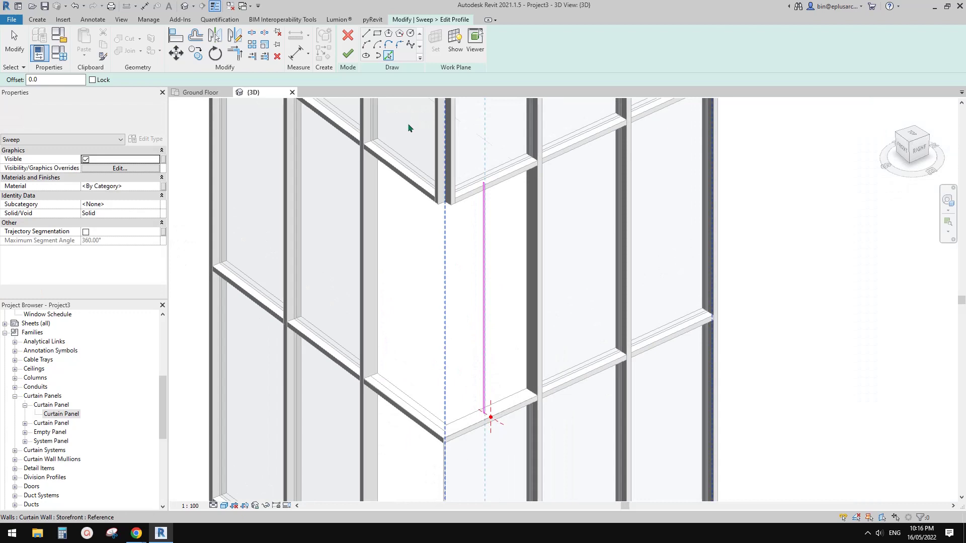
pyautogui.click(348, 54)
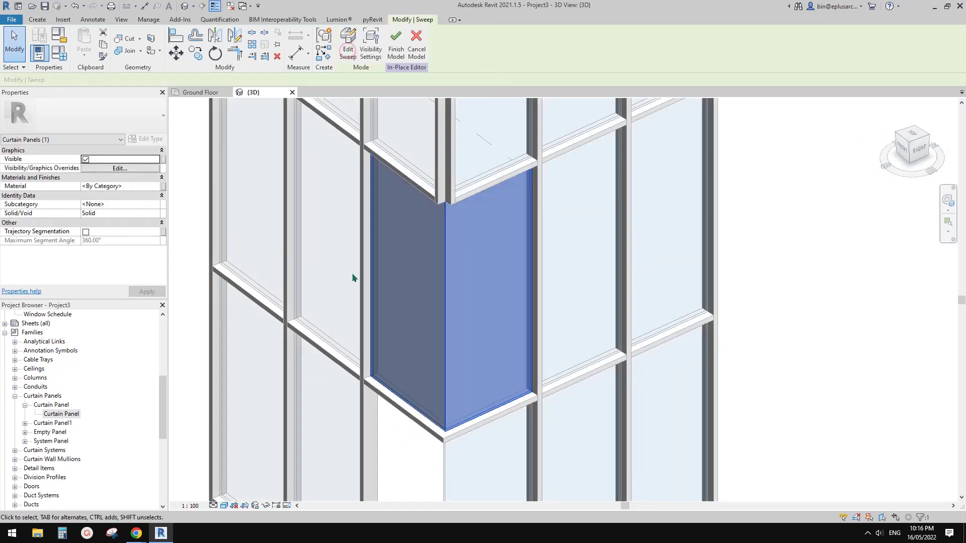
# Set the second-row swept corner panel's material to Glass and clear the selection.
pyautogui.click(423, 259)
pyautogui.click(139, 186)
pyautogui.write('g')
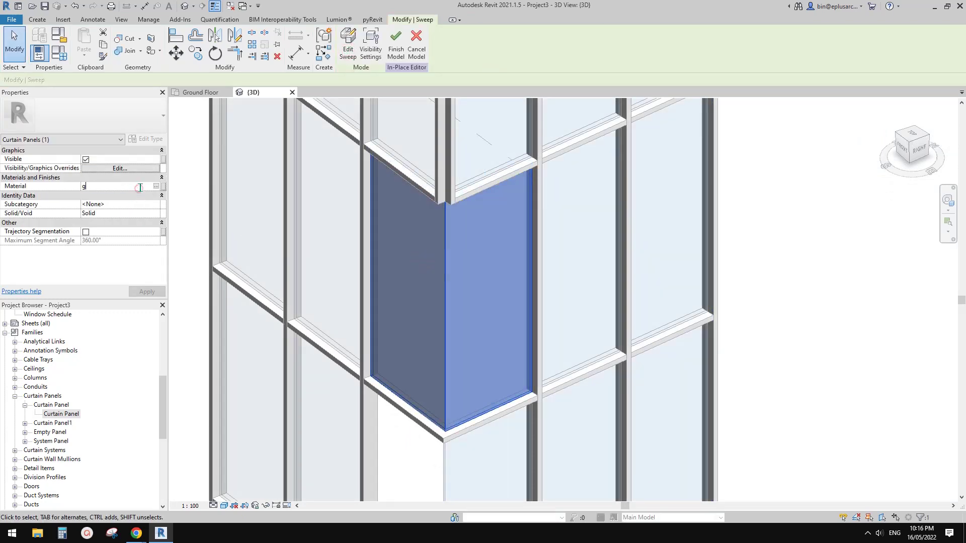
pyautogui.press('Escape')
# Inspect the swept second-row corner glass from both sides and finish the in-place model.
pyautogui.scroll(-2, 510, 254)
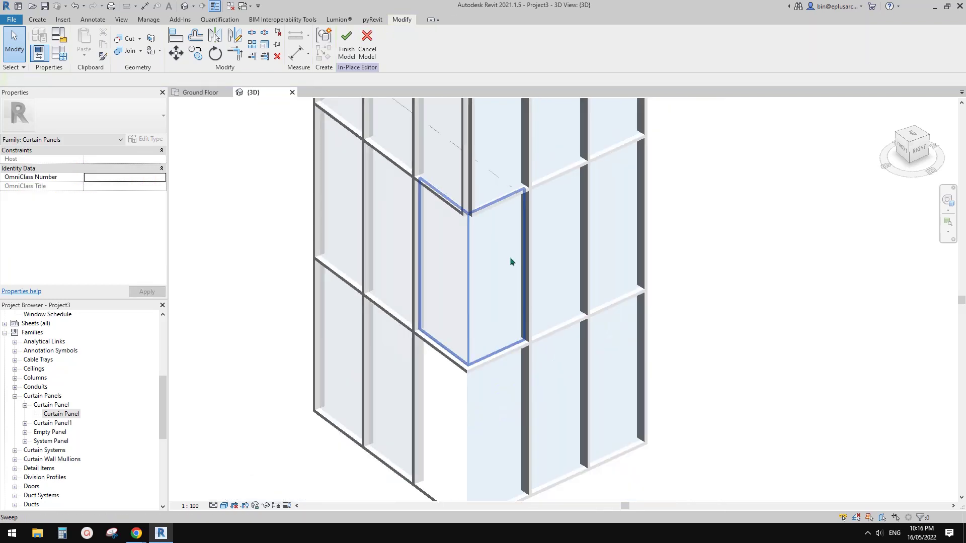
pyautogui.keyDown('shift'); pyautogui.moveTo(509, 257); pyautogui.dragTo(467, 233, button='middle'); pyautogui.keyUp('shift')
pyautogui.scroll(2, 505, 274)
pyautogui.scroll(-2, 533, 284)
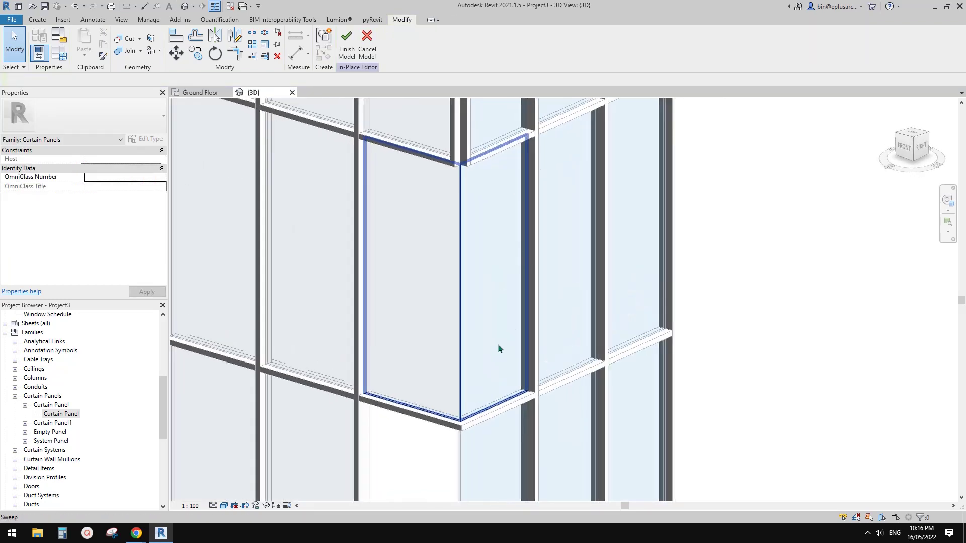
pyautogui.scroll(-1, 497, 346)
pyautogui.keyDown('shift'); pyautogui.moveTo(496, 347); pyautogui.dragTo(418, 366, button='middle'); pyautogui.keyUp('shift')
pyautogui.moveTo(471, 389); pyautogui.dragTo(500, 388, button='middle')
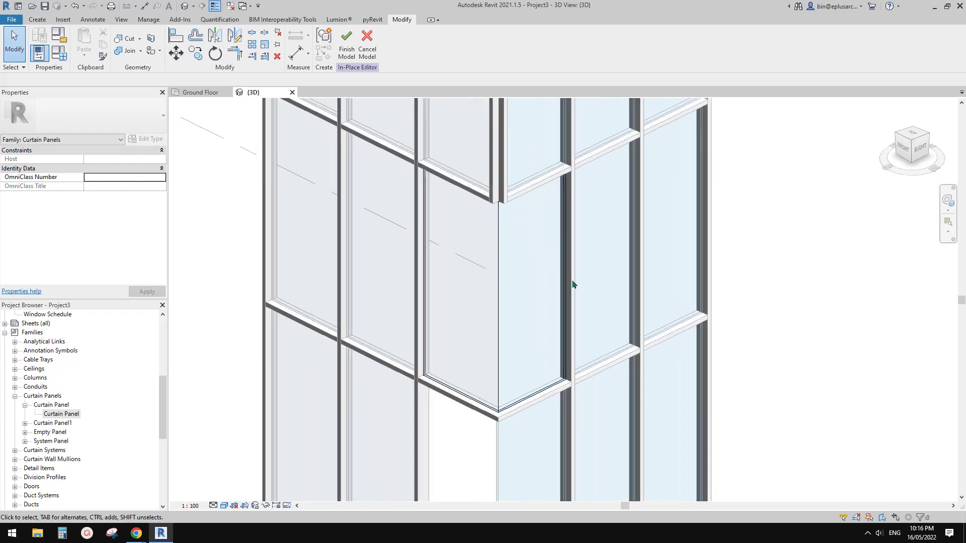
pyautogui.click(524, 261)
pyautogui.moveTo(524, 261); pyautogui.dragTo(560, 281, button='middle')
pyautogui.press('Escape')
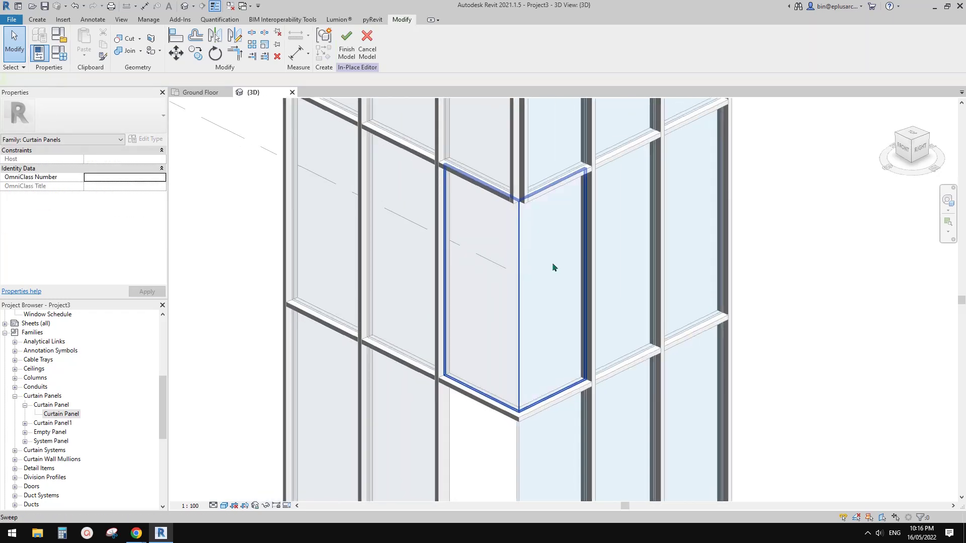
pyautogui.click(345, 42)
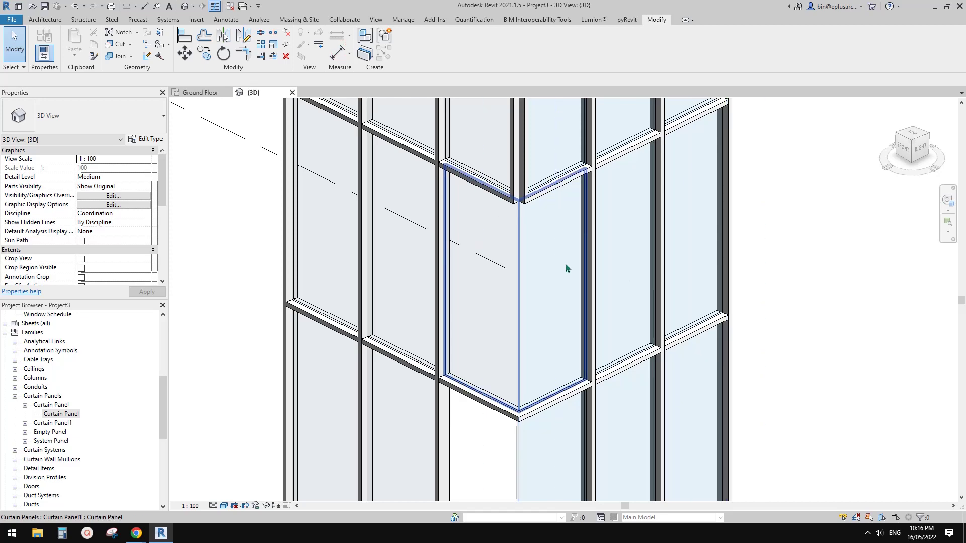
# Open the bottom-row glazed corner panel for in-place editing and delete its glass extrusion.
pyautogui.keyDown('shift'); pyautogui.moveTo(566, 269); pyautogui.dragTo(549, 401, button='middle'); pyautogui.keyUp('shift')
pyautogui.scroll(-1, 569, 388)
pyautogui.scroll(3, 628, 358)
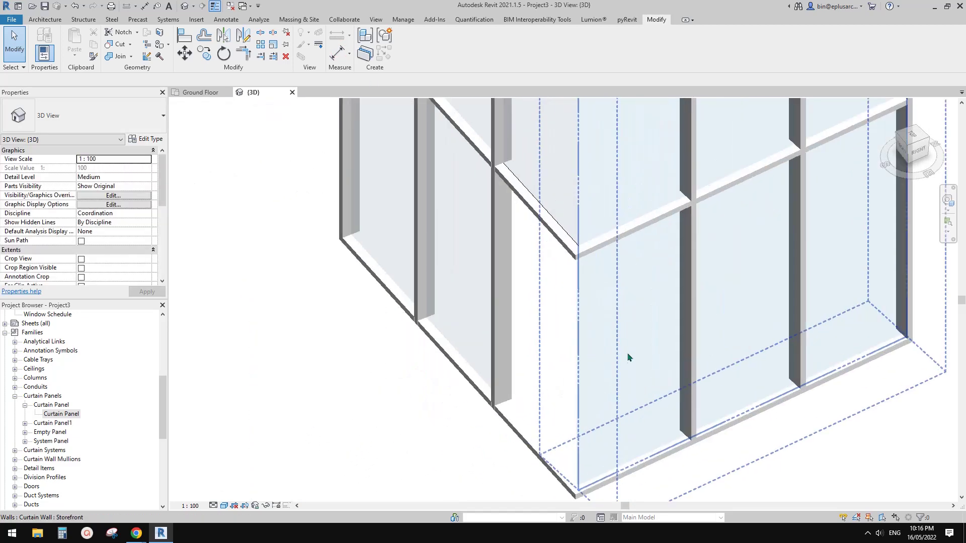
pyautogui.keyDown('shift'); pyautogui.moveTo(628, 357); pyautogui.dragTo(583, 333, button='middle'); pyautogui.keyUp('shift')
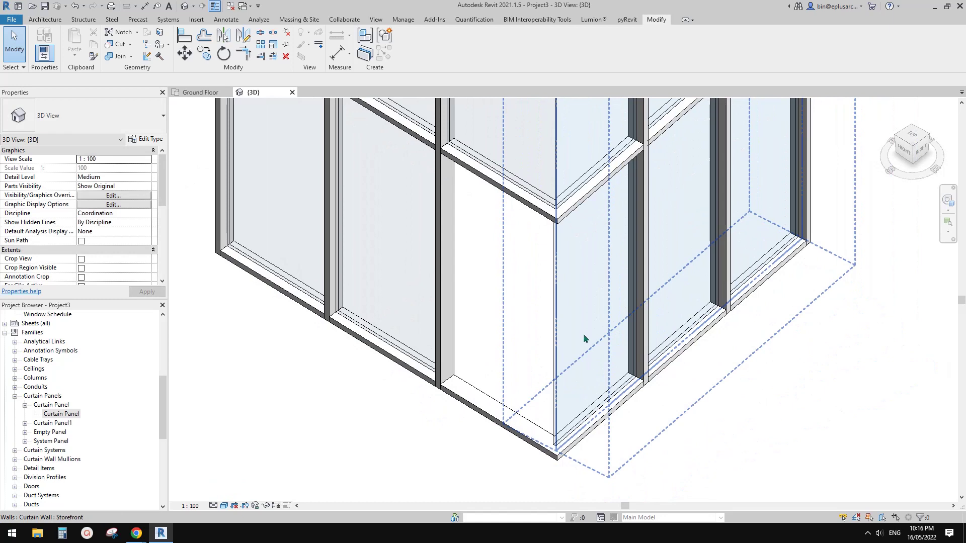
pyautogui.press('Tab')
pyautogui.click(588, 304)
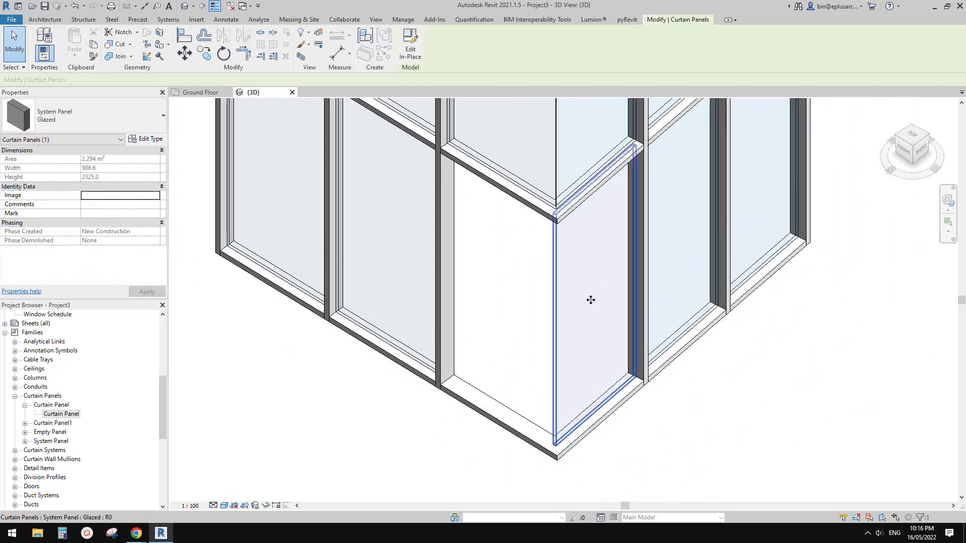
pyautogui.click(410, 50)
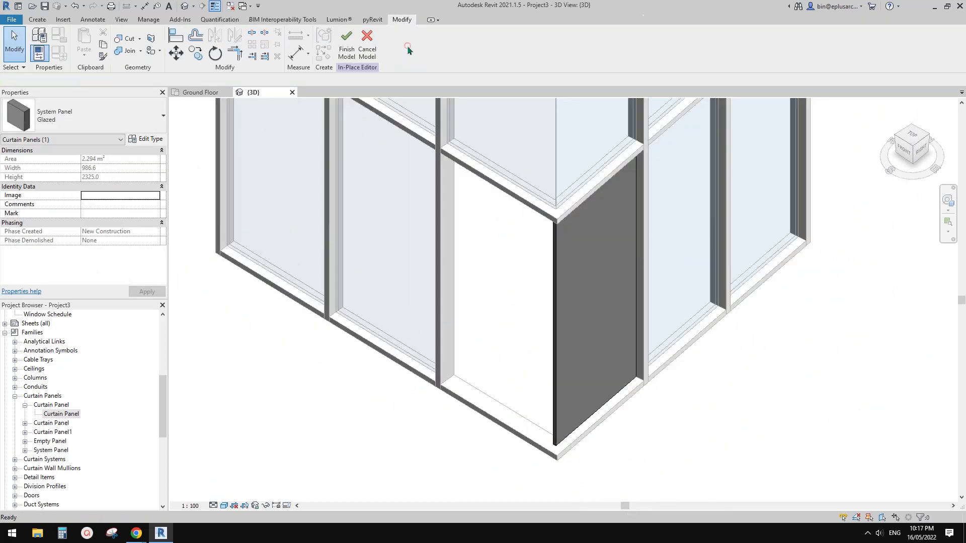
pyautogui.click(600, 285)
pyautogui.press('Delete')
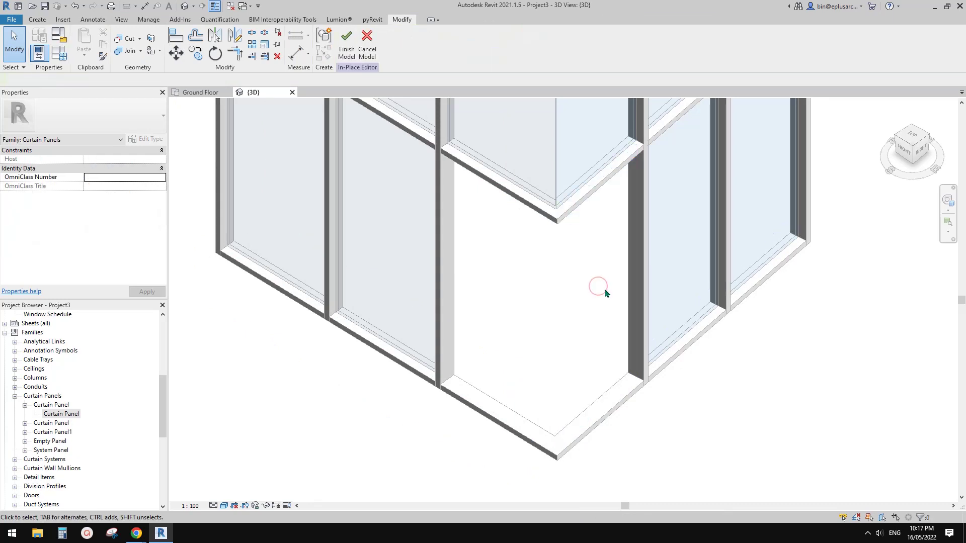
# Start a sweep in the bottom-row corner and pick the outer edges of its two base mullions as the path.
pyautogui.click(42, 21)
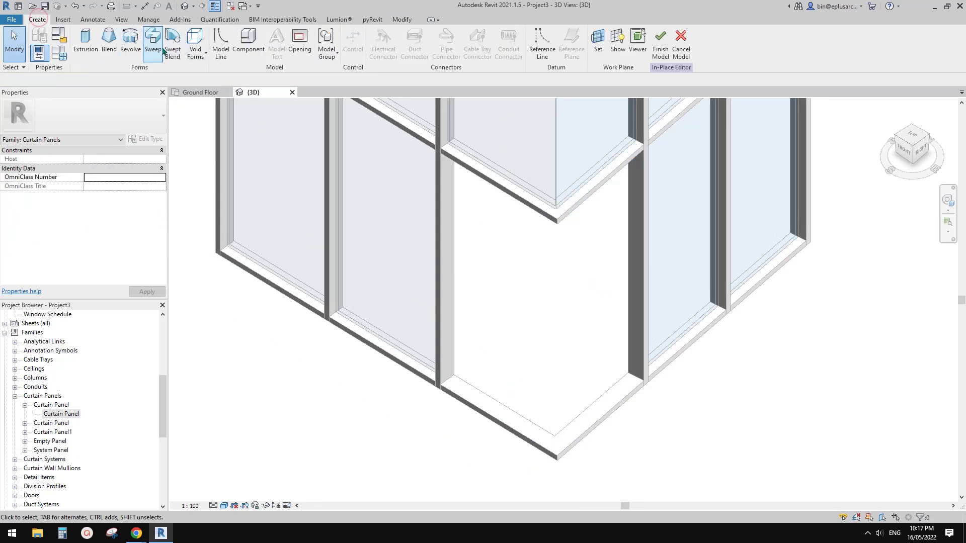
pyautogui.click(448, 52)
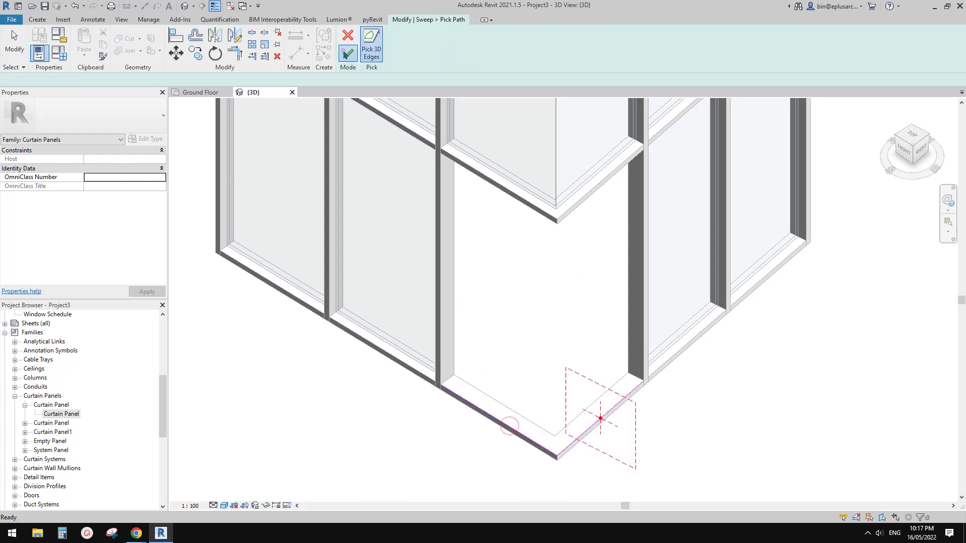
pyautogui.click(344, 50)
# Pick the neighbouring bottom-row glazed panel's edge outline as the sweep profile and finish the bottom-row sweep.
pyautogui.click(522, 53)
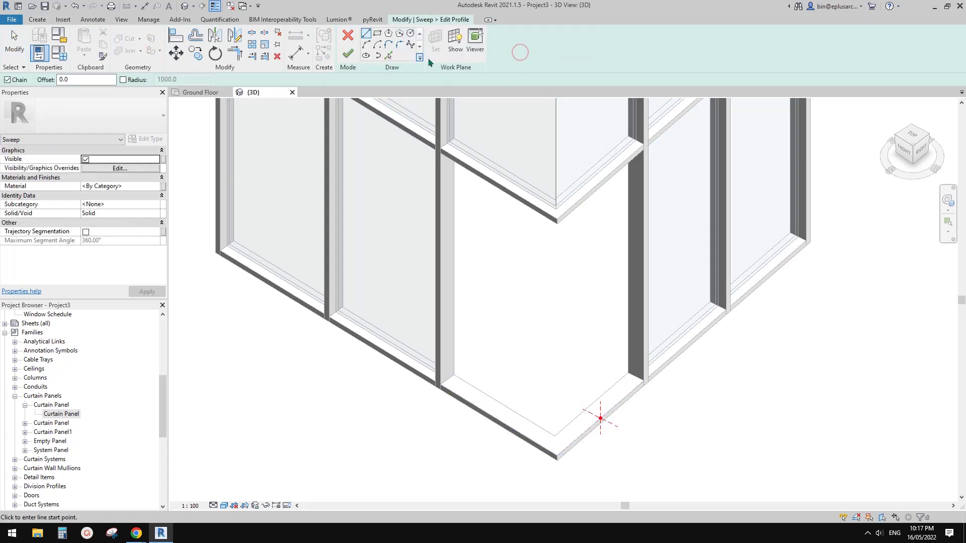
pyautogui.click(388, 55)
pyautogui.scroll(5, 699, 304)
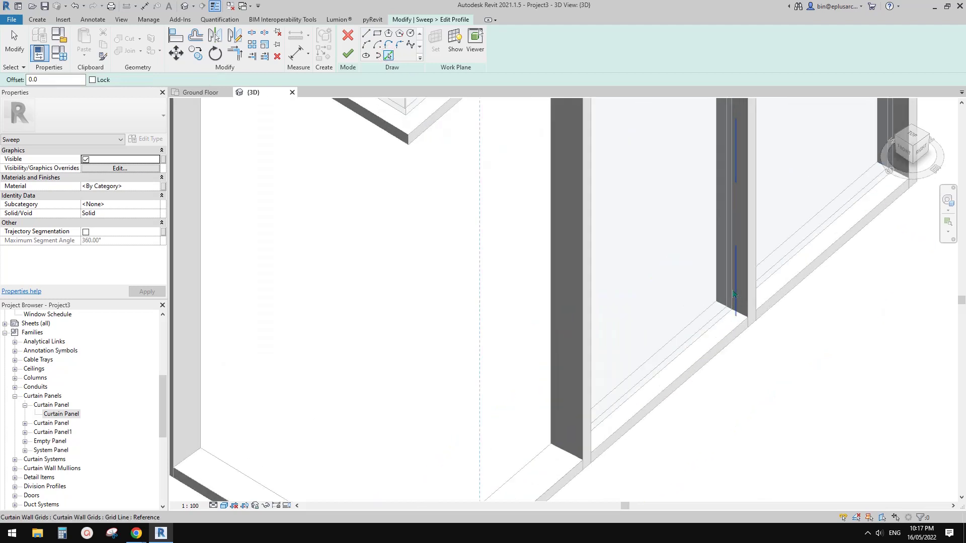
pyautogui.press('Tab')
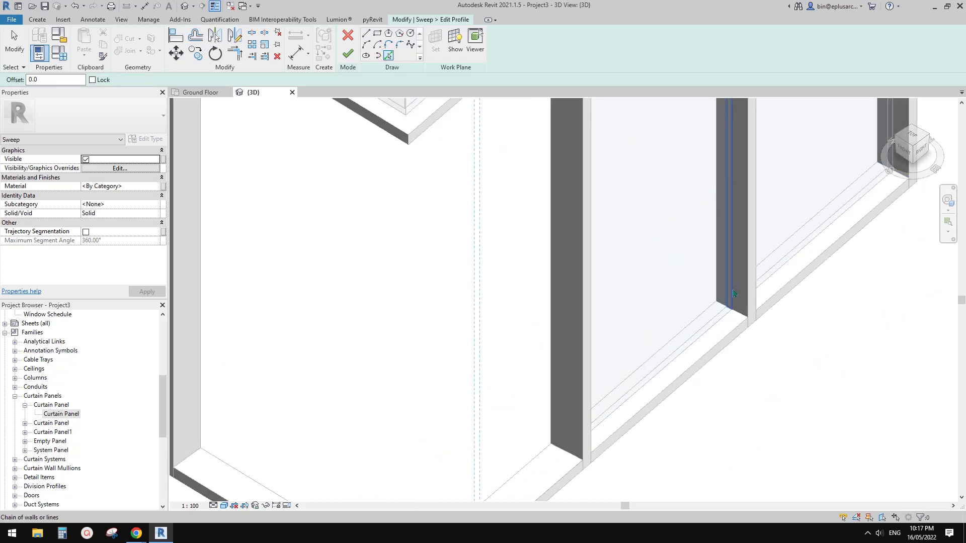
pyautogui.click(733, 294)
pyautogui.scroll(-3, 533, 196)
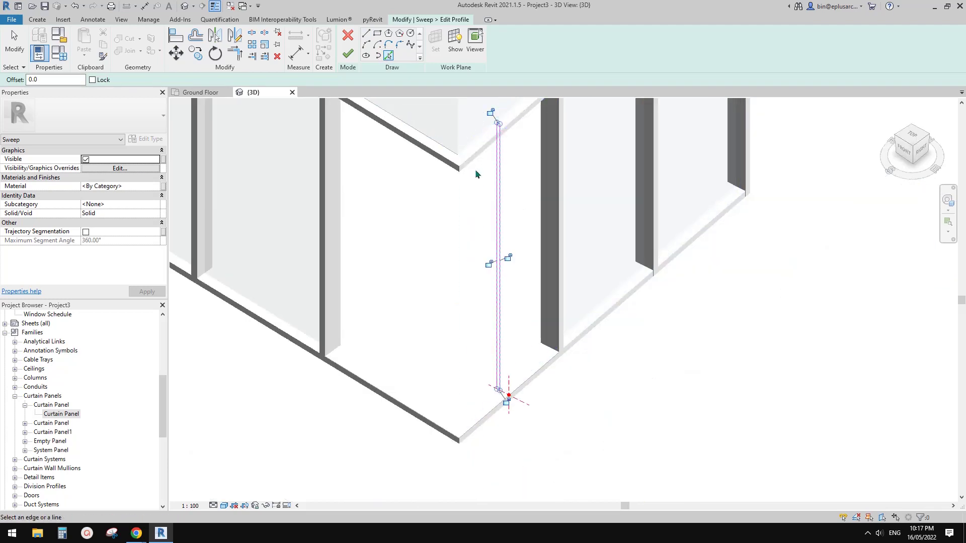
pyautogui.click(348, 53)
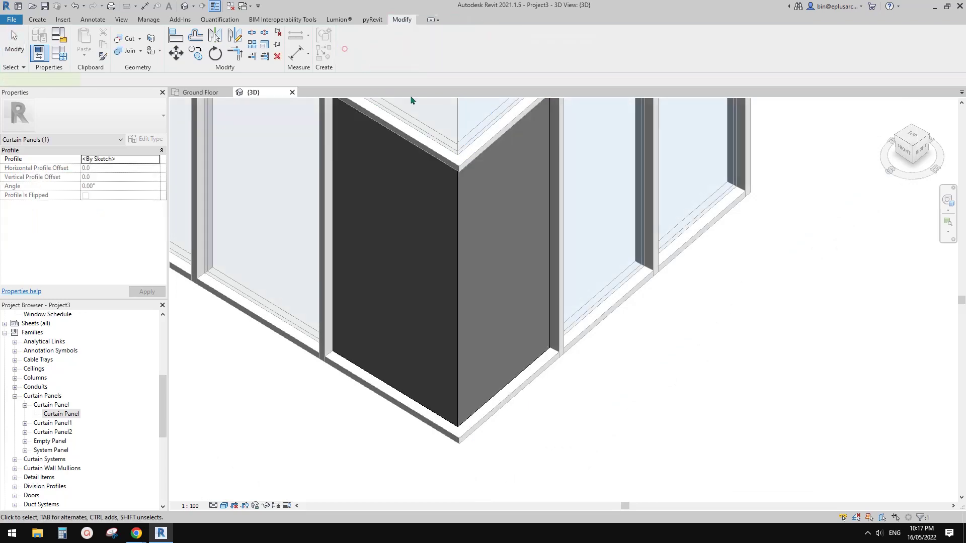
# Set the bottom-row sweep's material to Glass, finish the in-place model, and view the completed corner.
pyautogui.click(144, 187)
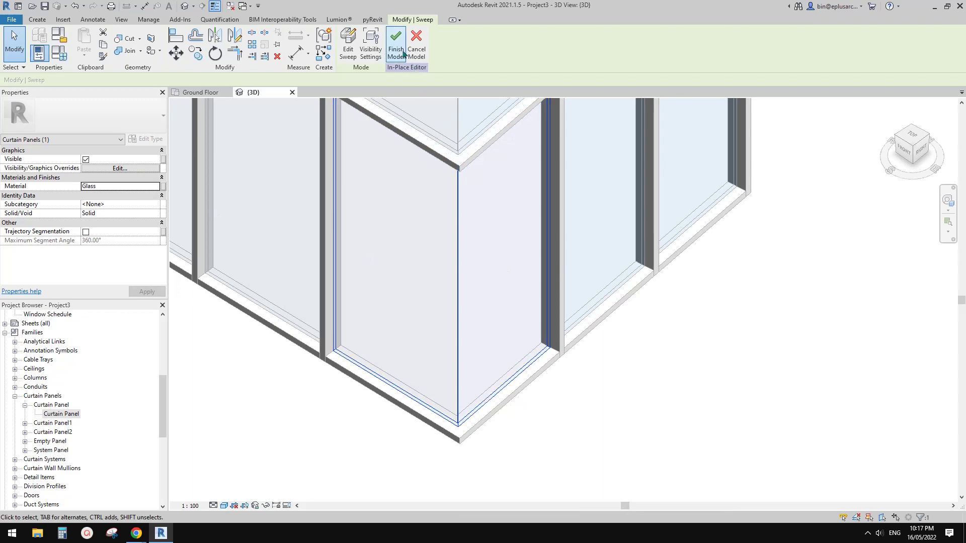
pyautogui.click(397, 46)
pyautogui.scroll(-2, 678, 231)
pyautogui.keyDown('shift'); pyautogui.moveTo(662, 278); pyautogui.dragTo(759, 375, button='middle'); pyautogui.keyUp('shift')
pyautogui.click(776, 384)
pyautogui.keyDown('shift'); pyautogui.moveTo(696, 379); pyautogui.dragTo(665, 233, button='middle'); pyautogui.keyUp('shift')
pyautogui.keyDown('shift'); pyautogui.moveTo(701, 327); pyautogui.dragTo(632, 409, button='middle'); pyautogui.keyUp('shift')
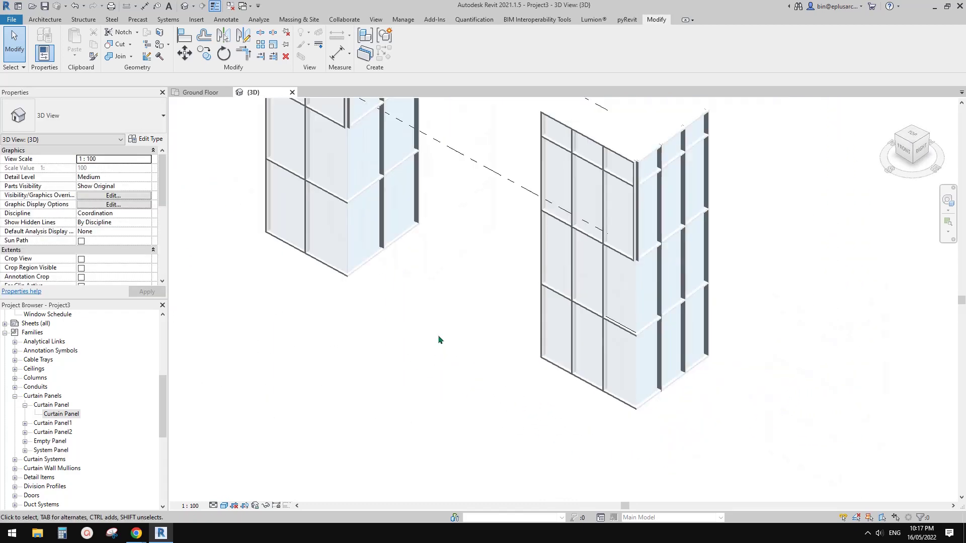
# Examine how the glass panels meet at the bottom corner of the first, widest curtain wall example.
pyautogui.moveTo(674, 385); pyautogui.dragTo(496, 303, button='middle')
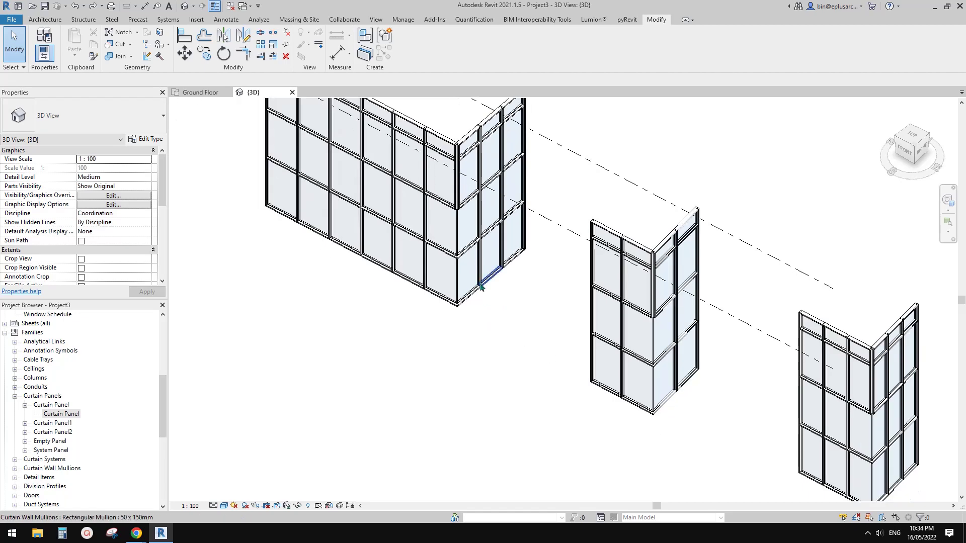
pyautogui.scroll(3, 468, 292)
pyautogui.scroll(1, 500, 313)
pyautogui.moveTo(500, 313); pyautogui.dragTo(604, 337, button='middle')
pyautogui.scroll(2, 604, 337)
pyautogui.scroll(2, 605, 317)
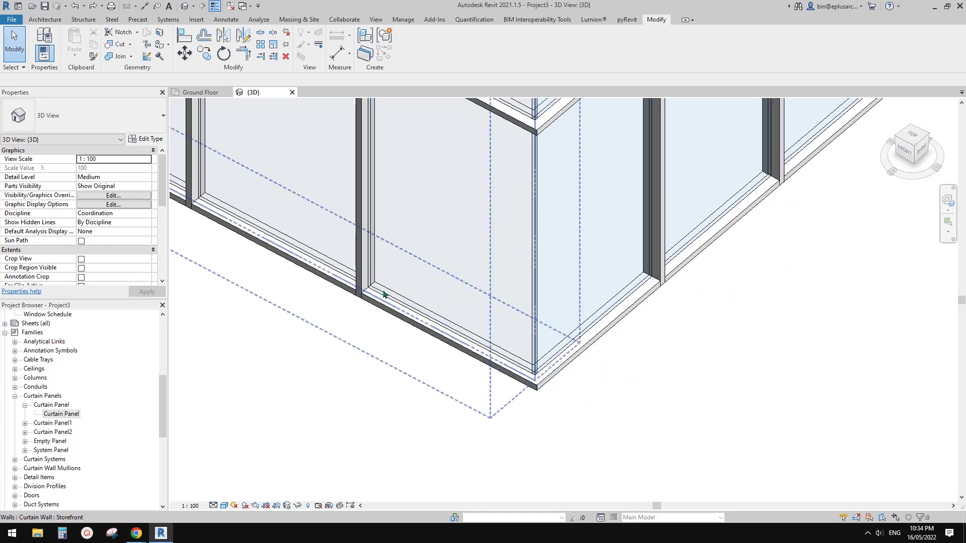
pyautogui.scroll(3, 550, 368)
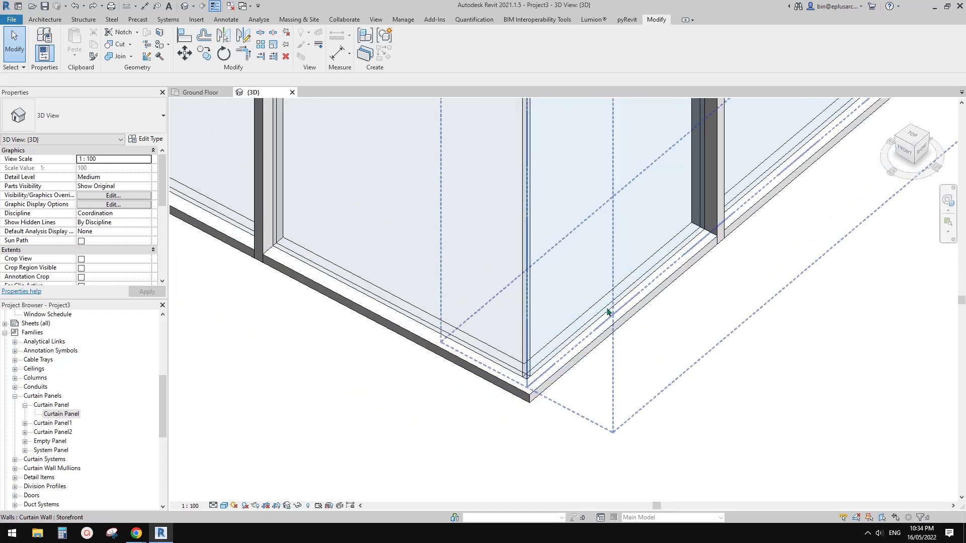
pyautogui.scroll(2, 543, 359)
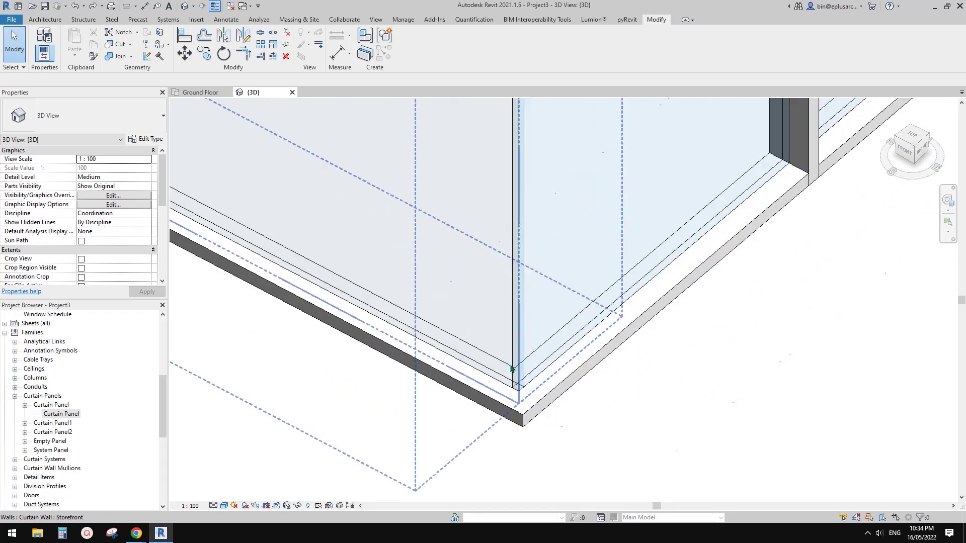
# Examine how the glass meets at the bottom corner of the second example, the curtain wall with the 25 mm glass wall.
pyautogui.moveTo(717, 383); pyautogui.dragTo(772, 393, button='middle')
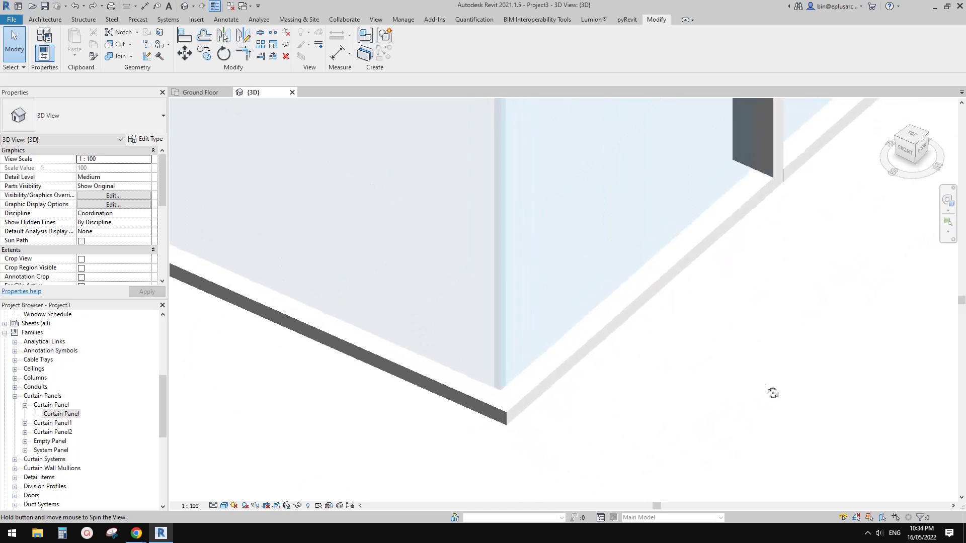
pyautogui.scroll(-7, 705, 377)
pyautogui.moveTo(699, 363); pyautogui.dragTo(632, 382, button='middle')
pyautogui.scroll(-2, 700, 359)
pyautogui.scroll(-5, 712, 363)
pyautogui.scroll(5, 708, 410)
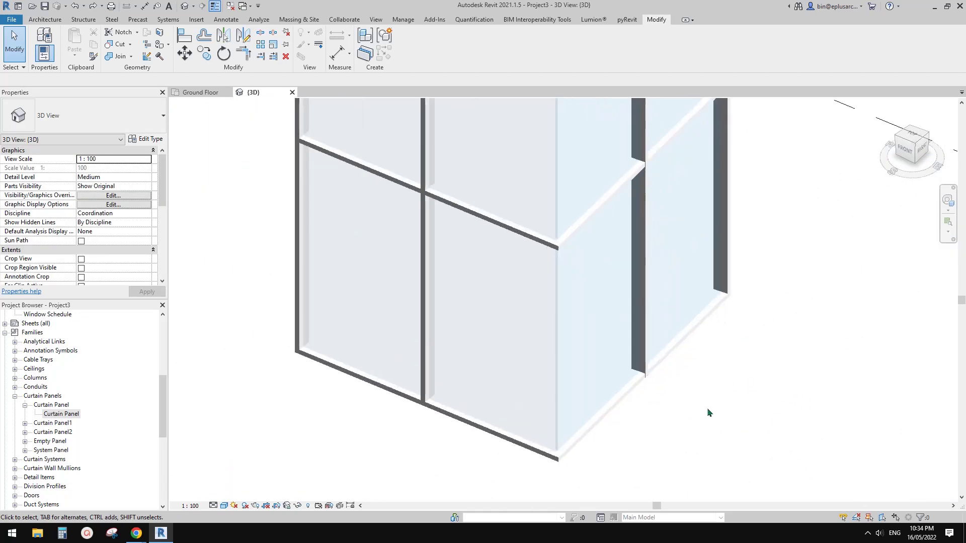
pyautogui.moveTo(708, 409); pyautogui.dragTo(737, 410, button='middle')
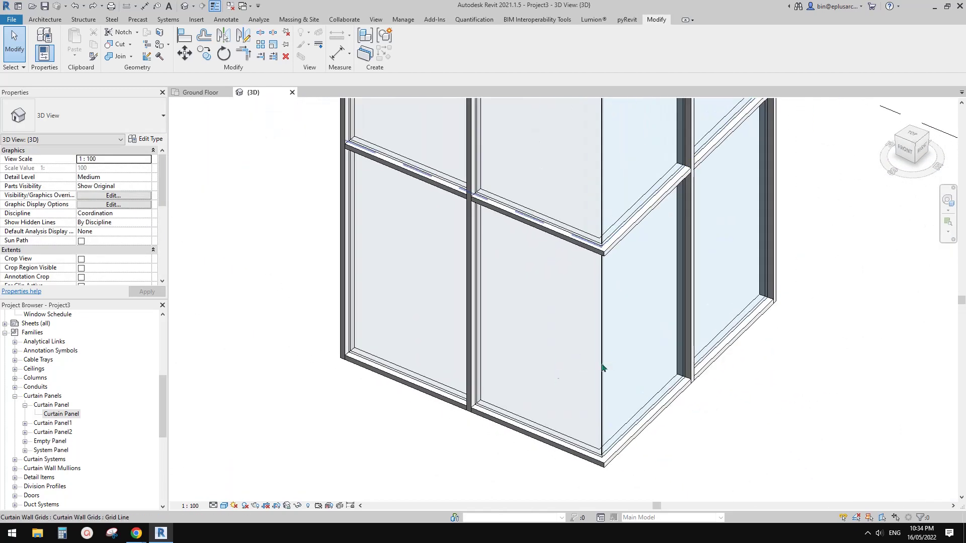
pyautogui.moveTo(630, 385); pyautogui.dragTo(594, 349, button='middle')
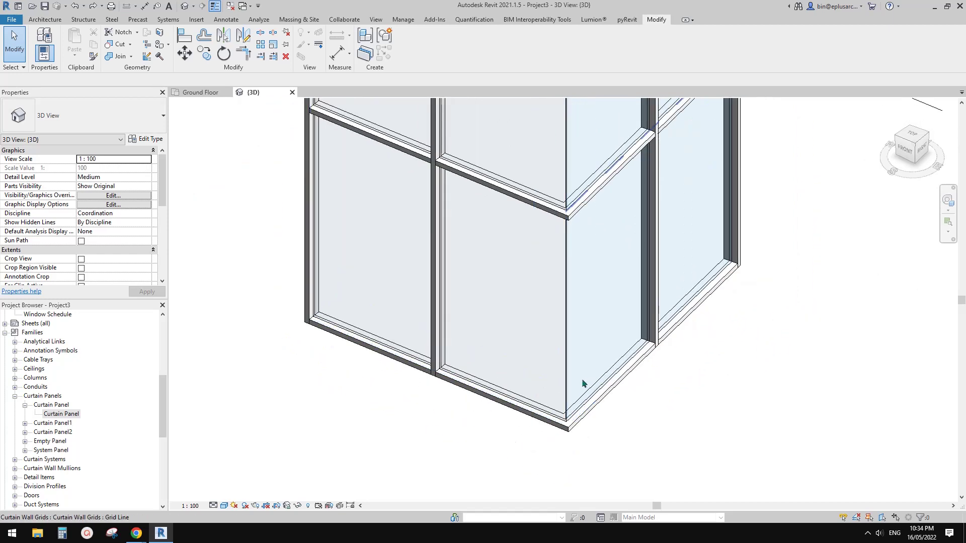
pyautogui.scroll(3, 570, 406)
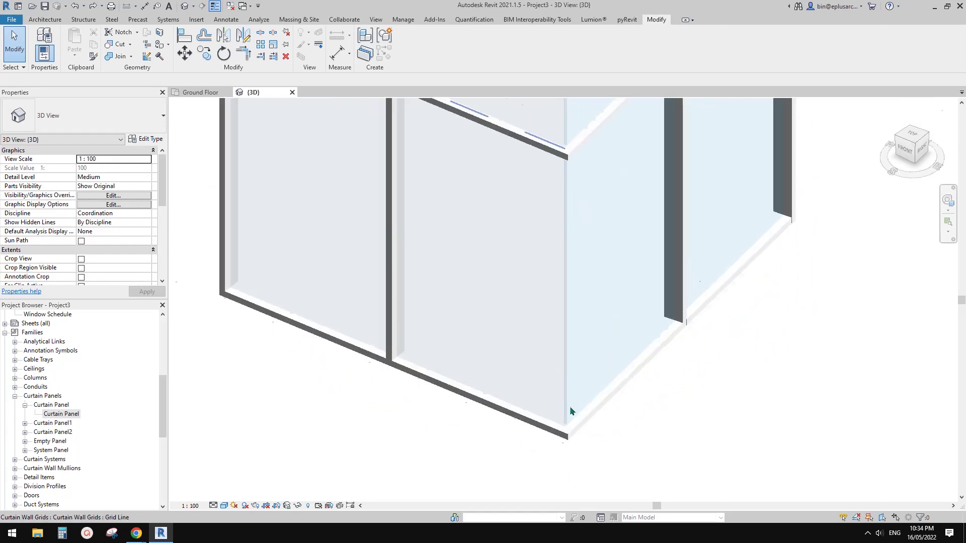
pyautogui.scroll(2, 557, 427)
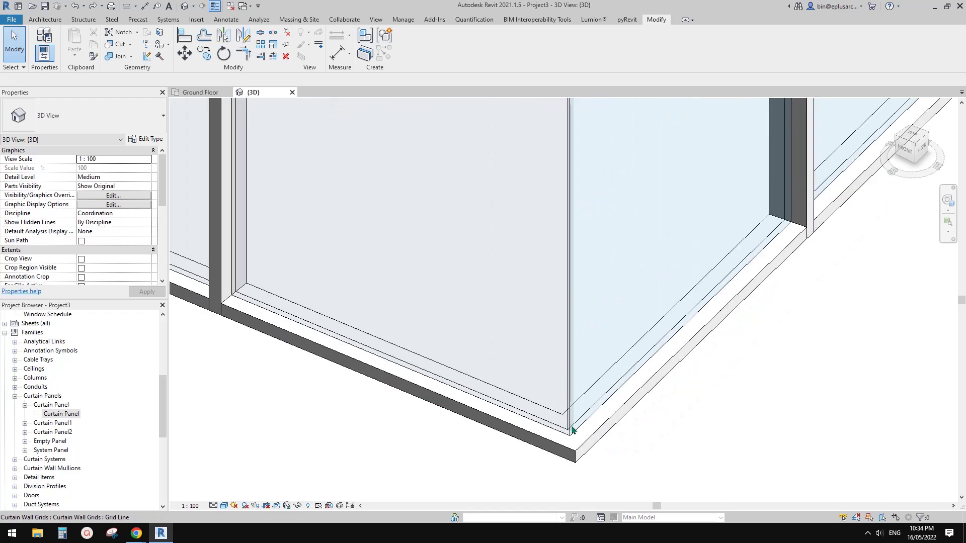
# Examine the third example's in-place swept corner panels, selecting the second-row panel to see both of its glass faces together.
pyautogui.scroll(-7, 760, 276)
pyautogui.moveTo(649, 294); pyautogui.dragTo(508, 259, button='middle')
pyautogui.moveTo(693, 293); pyautogui.dragTo(514, 250, button='middle')
pyautogui.keyDown('shift'); pyautogui.moveTo(730, 308); pyautogui.dragTo(678, 341, button='middle'); pyautogui.keyUp('shift')
pyautogui.scroll(2, 709, 340)
pyautogui.moveTo(678, 290); pyautogui.dragTo(644, 289, button='middle')
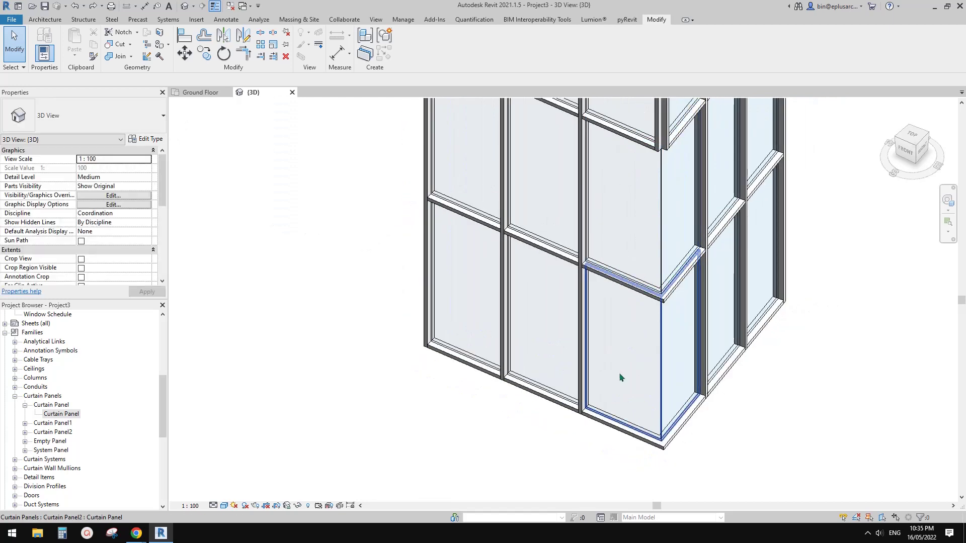
pyautogui.moveTo(612, 356); pyautogui.dragTo(582, 370, button='middle')
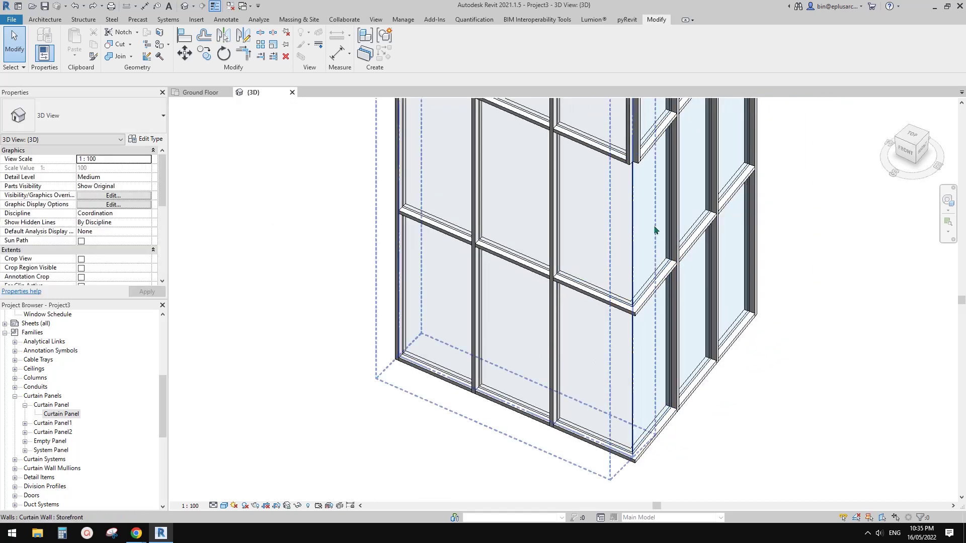
pyautogui.click(657, 228)
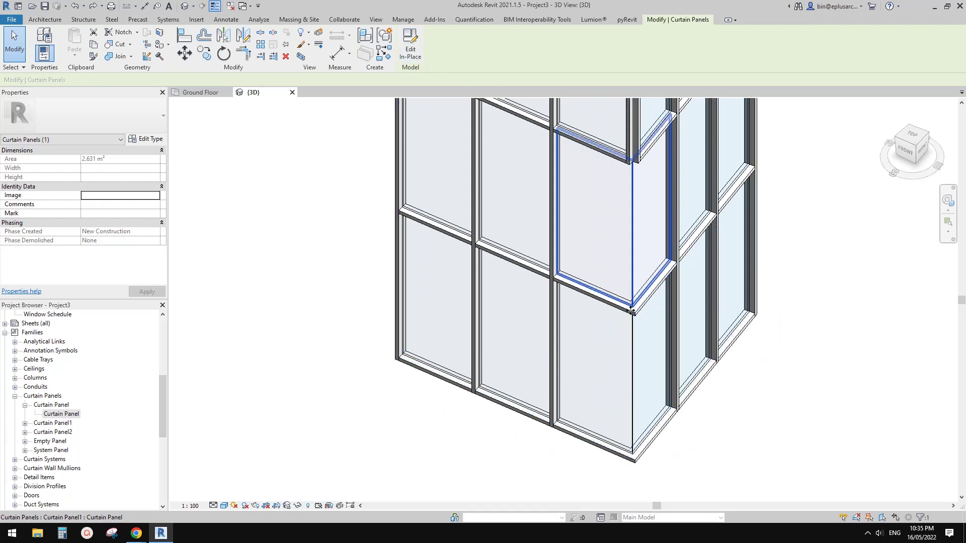
pyautogui.moveTo(631, 310); pyautogui.dragTo(655, 267, button='middle')
pyautogui.scroll(1, 656, 267)
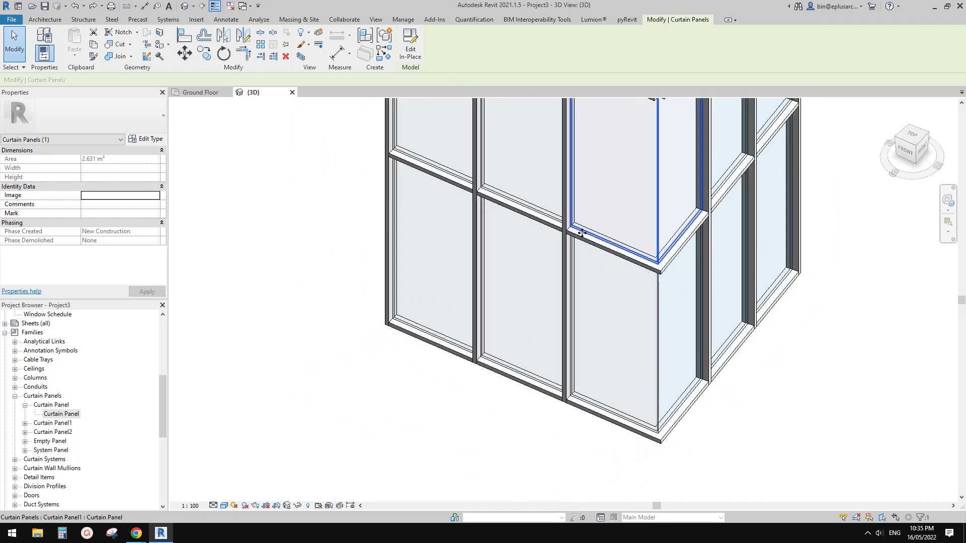
pyautogui.scroll(2, 653, 265)
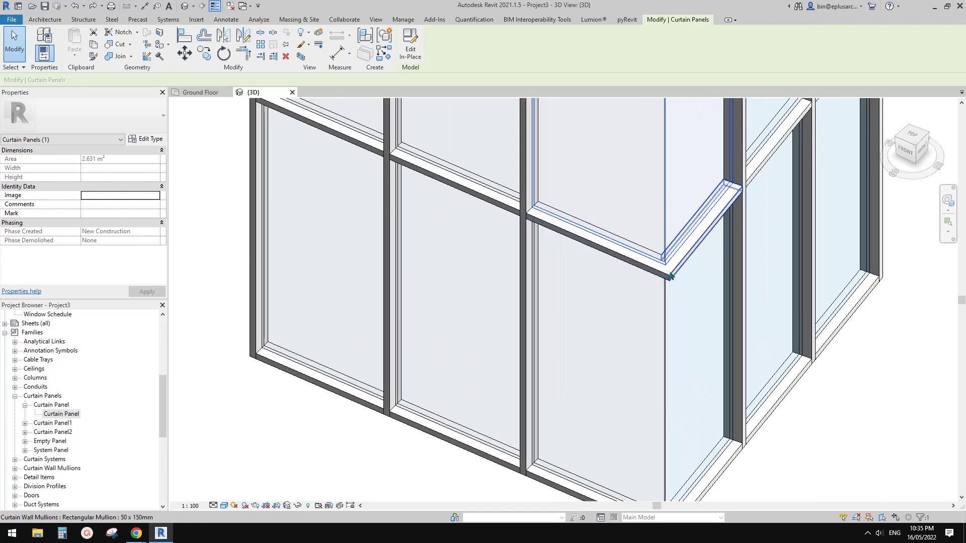
pyautogui.scroll(-2, 671, 276)
pyautogui.moveTo(680, 286); pyautogui.dragTo(657, 222, button='middle')
pyautogui.moveTo(672, 352); pyautogui.dragTo(676, 355, button='middle')
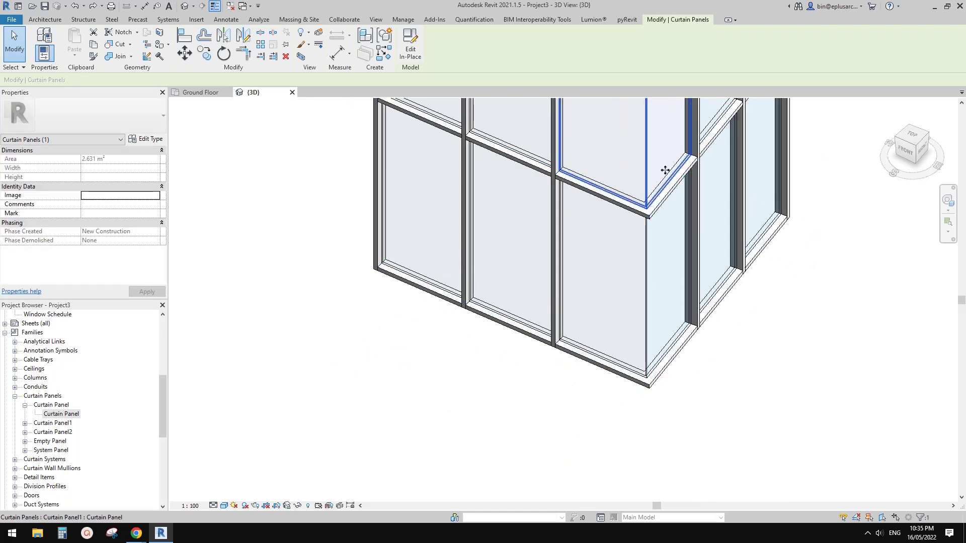
pyautogui.moveTo(644, 184); pyautogui.dragTo(594, 205, button='middle')
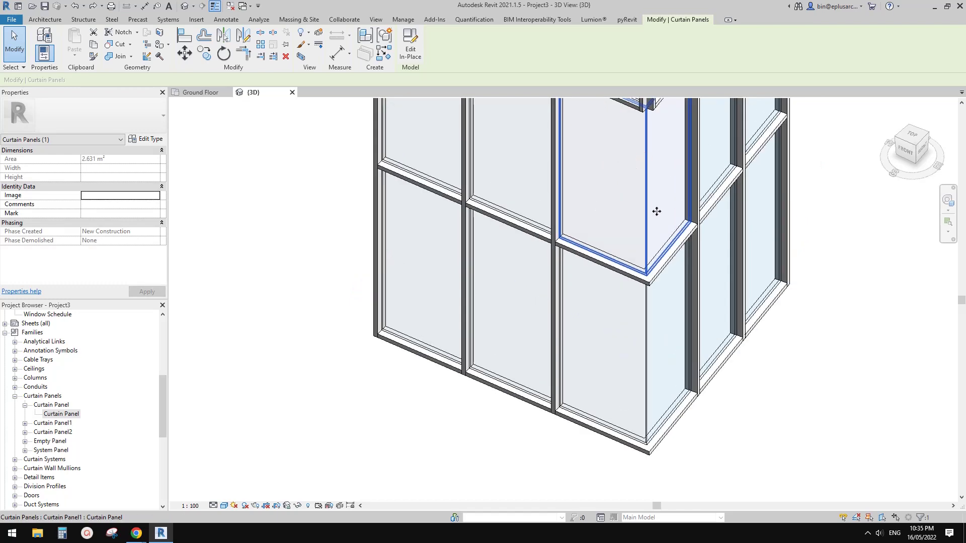
pyautogui.moveTo(656, 211); pyautogui.dragTo(657, 230, button='middle')
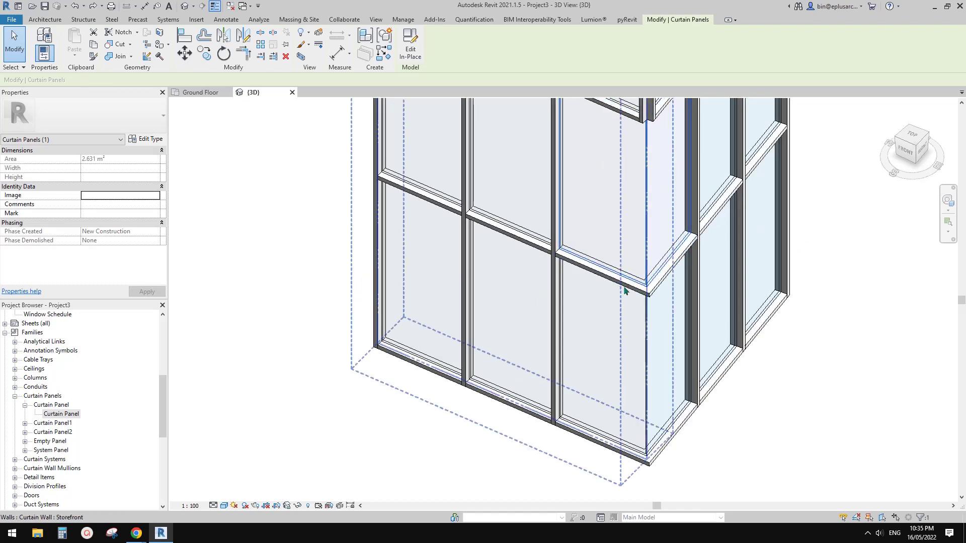
pyautogui.scroll(-3, 665, 285)
# Swing the free end of the third example's side curtain wall outward to a corner angle of about 107°, dismissing the save reminder.
pyautogui.click(724, 320)
pyautogui.keyDown('shift'); pyautogui.moveTo(724, 320); pyautogui.dragTo(669, 365, button='middle'); pyautogui.keyUp('shift')
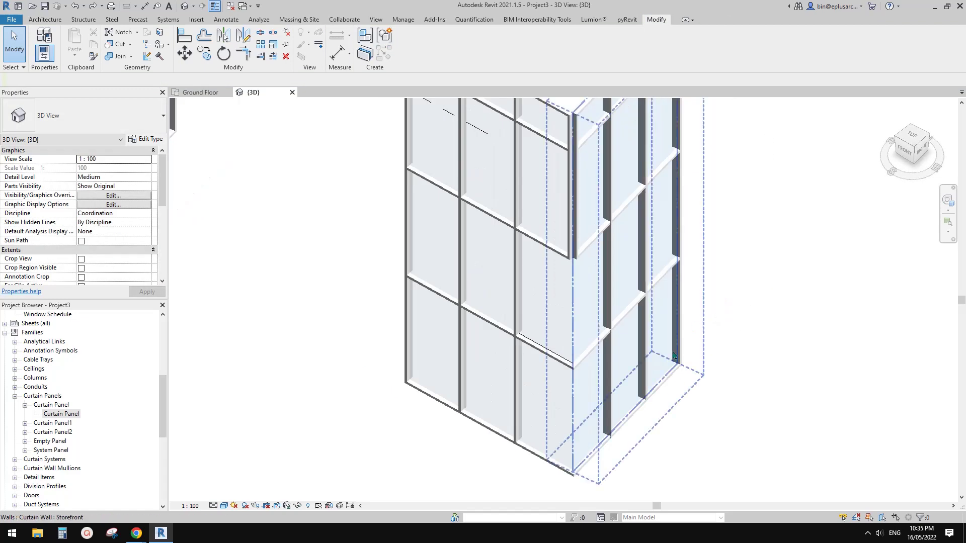
pyautogui.click(668, 368)
pyautogui.moveTo(669, 369); pyautogui.dragTo(743, 319)
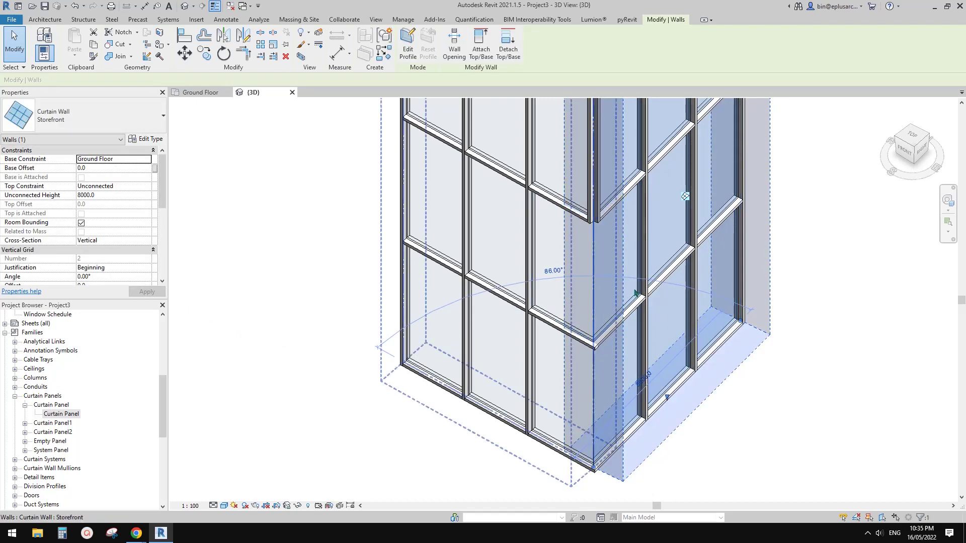
pyautogui.moveTo(739, 315); pyautogui.dragTo(736, 284, button='middle')
pyautogui.moveTo(739, 290); pyautogui.dragTo(739, 292)
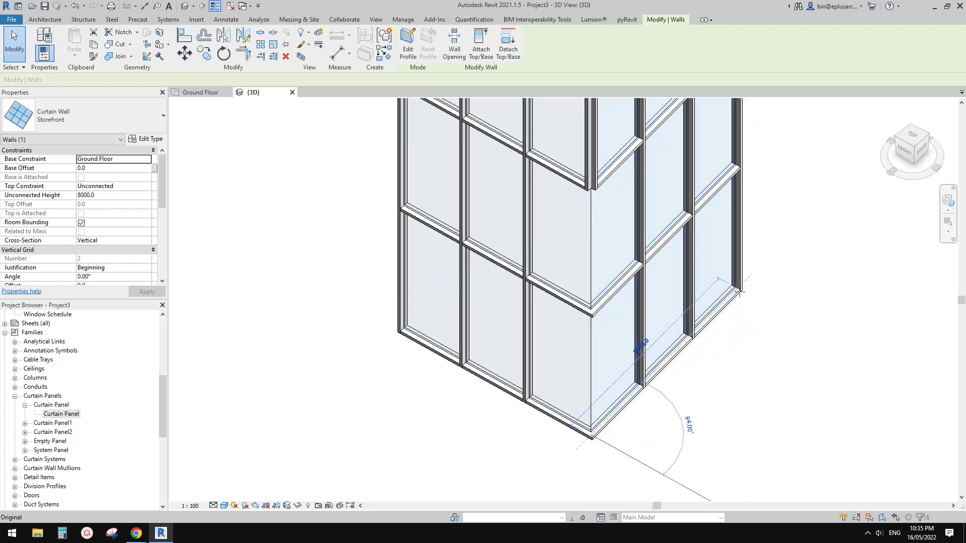
pyautogui.moveTo(777, 328); pyautogui.dragTo(780, 344)
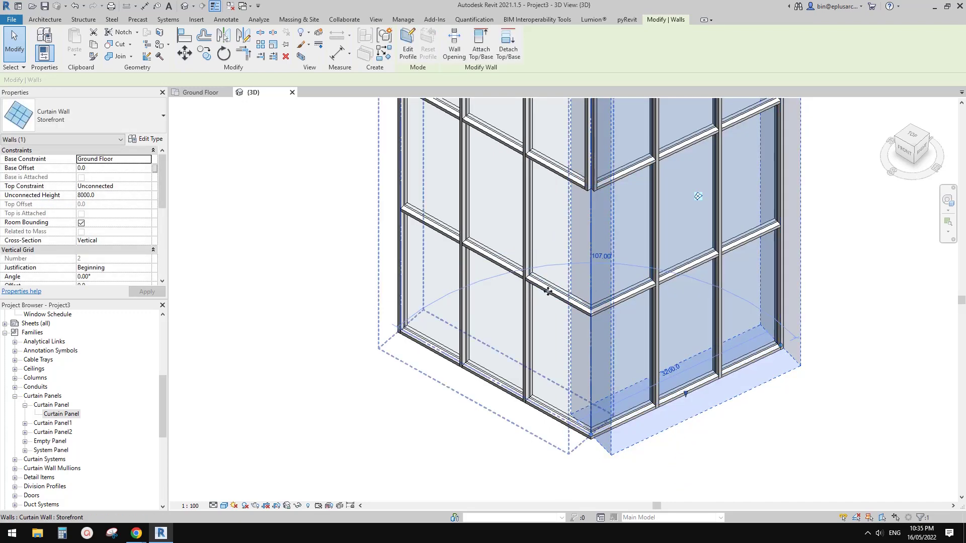
pyautogui.click(901, 354)
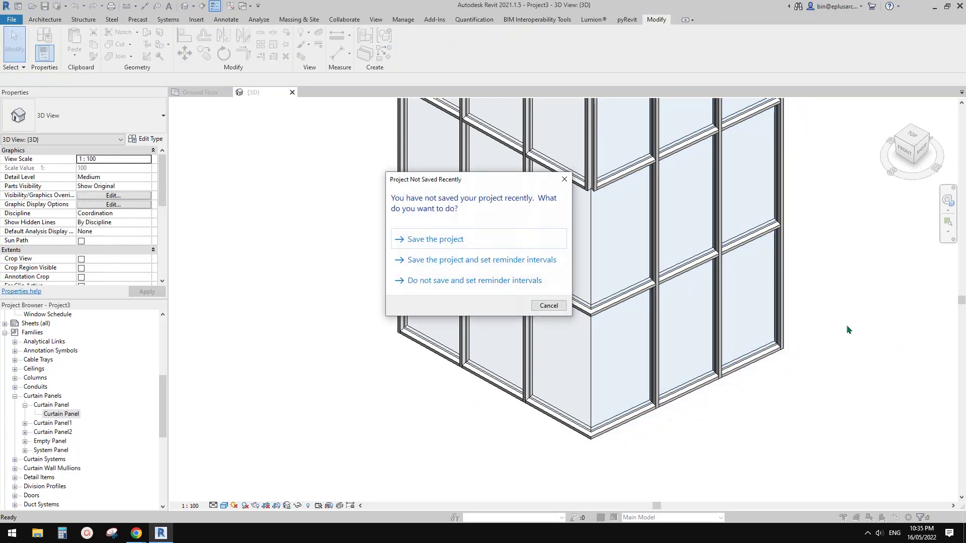
pyautogui.click(550, 305)
pyautogui.scroll(-2, 722, 320)
pyautogui.moveTo(360, 286); pyautogui.dragTo(703, 351, button='middle')
pyautogui.scroll(1, 692, 258)
pyautogui.scroll(3, 693, 255)
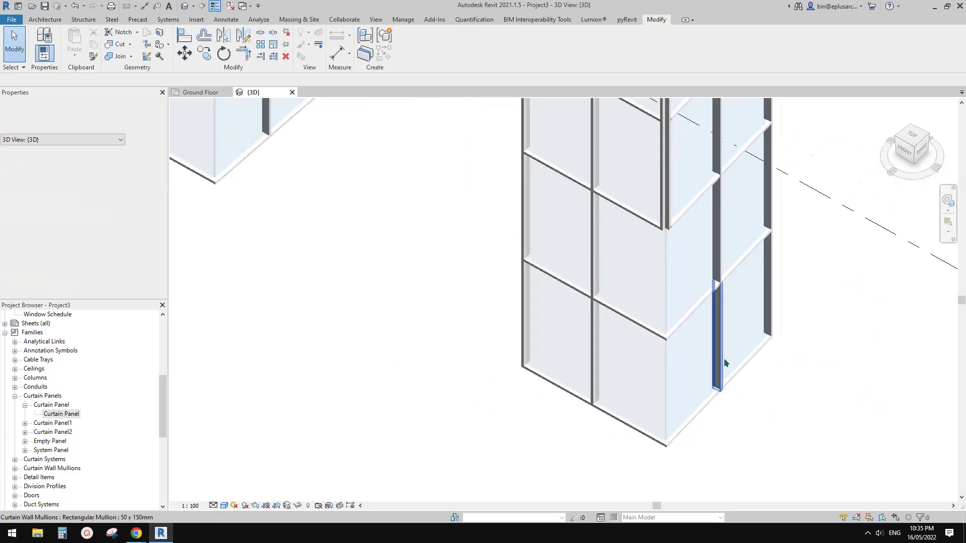
pyautogui.click(753, 336)
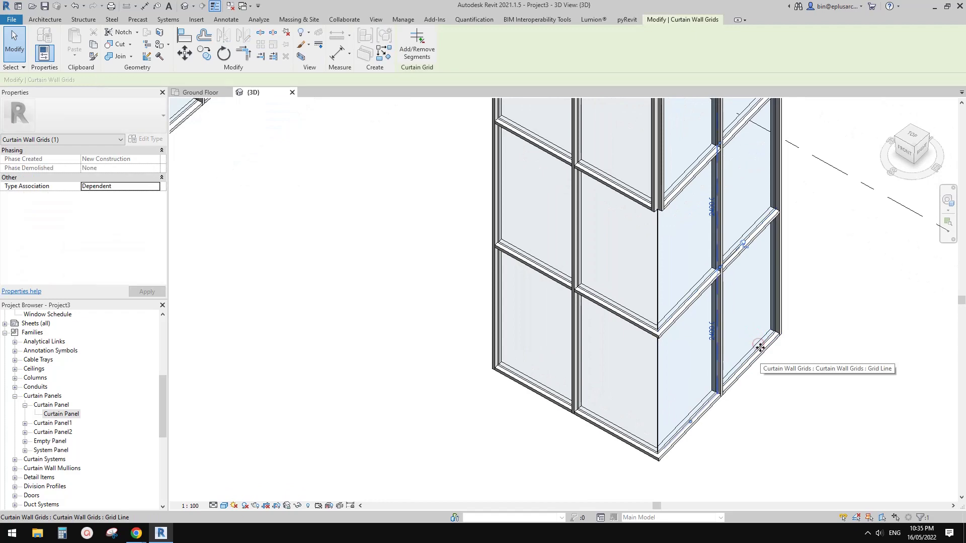
pyautogui.press('Escape')
# Swing the free end of the first, widest example's side curtain wall outward to an obtuse corner angle.
pyautogui.scroll(-2, 759, 347)
pyautogui.moveTo(394, 176); pyautogui.dragTo(520, 281, button='middle')
pyautogui.click(471, 203)
pyautogui.scroll(-2, 483, 217)
pyautogui.scroll(3, 522, 248)
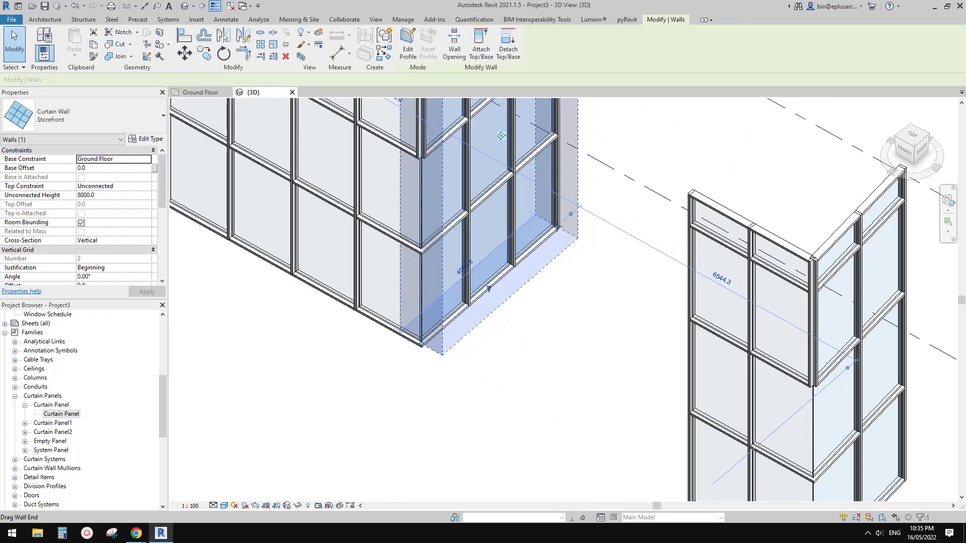
pyautogui.moveTo(559, 225); pyautogui.dragTo(557, 275)
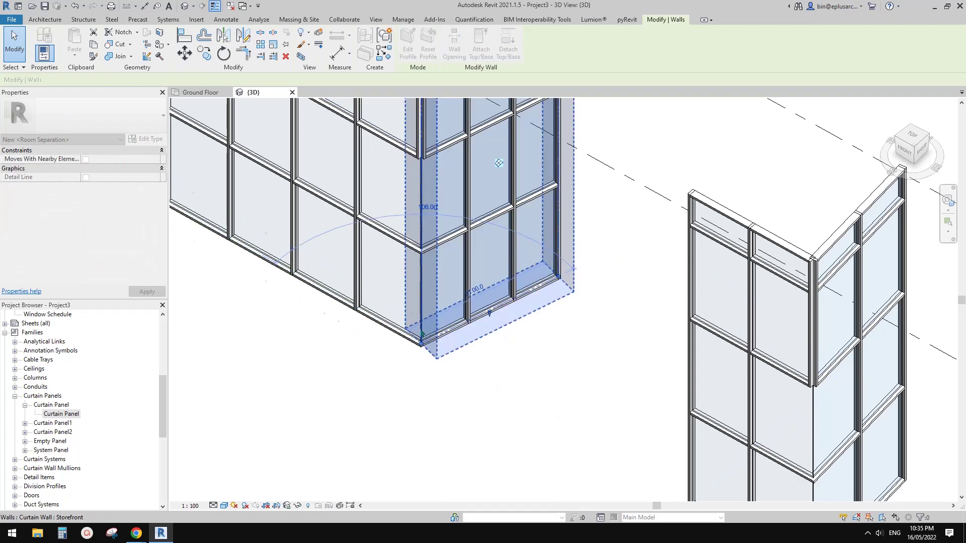
# Examine how the glass panels meet at the bottom corner of the first example at its widened angle.
pyautogui.moveTo(422, 333); pyautogui.dragTo(533, 320, button='middle')
pyautogui.scroll(7, 534, 320)
pyautogui.moveTo(576, 346)
pyautogui.mouseDown(button='middle')
pyautogui.moveTo(548, 333)
pyautogui.moveTo(564, 351)
pyautogui.mouseUp(button='middle')
pyautogui.scroll(2, 555, 338)
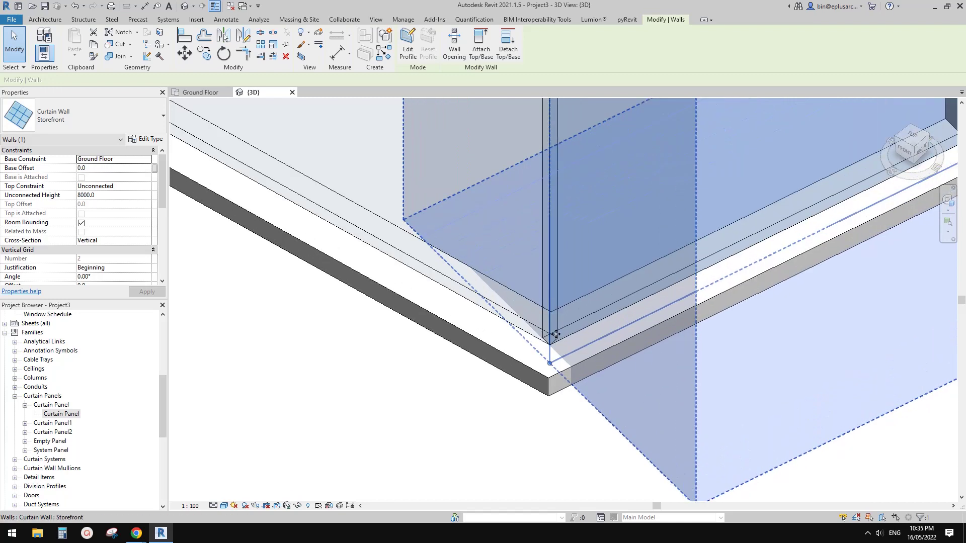
pyautogui.hotkey('ctrl', 'z')
pyautogui.scroll(-1, 564, 342)
pyautogui.moveTo(563, 342); pyautogui.dragTo(567, 345, button='middle')
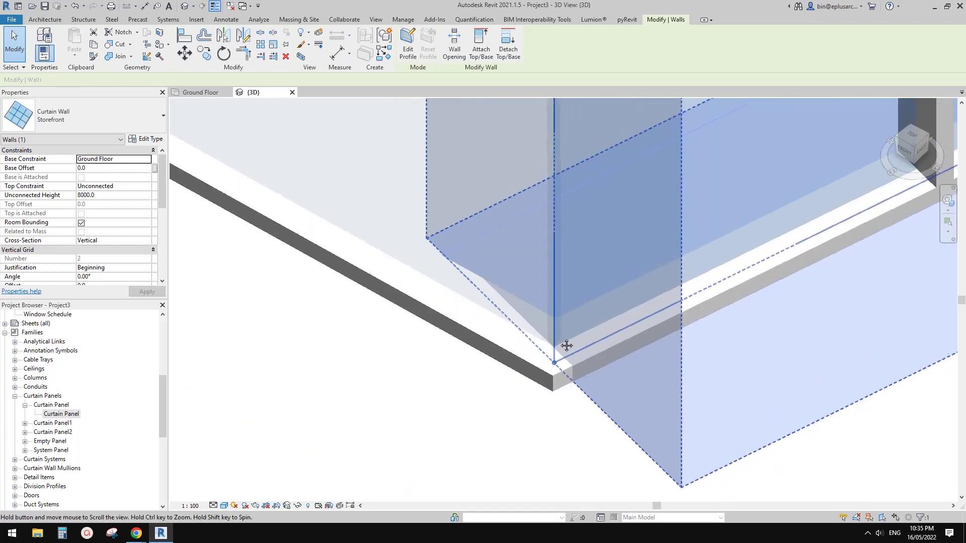
pyautogui.scroll(-3, 571, 295)
pyautogui.click(825, 429)
pyautogui.scroll(-1, 830, 433)
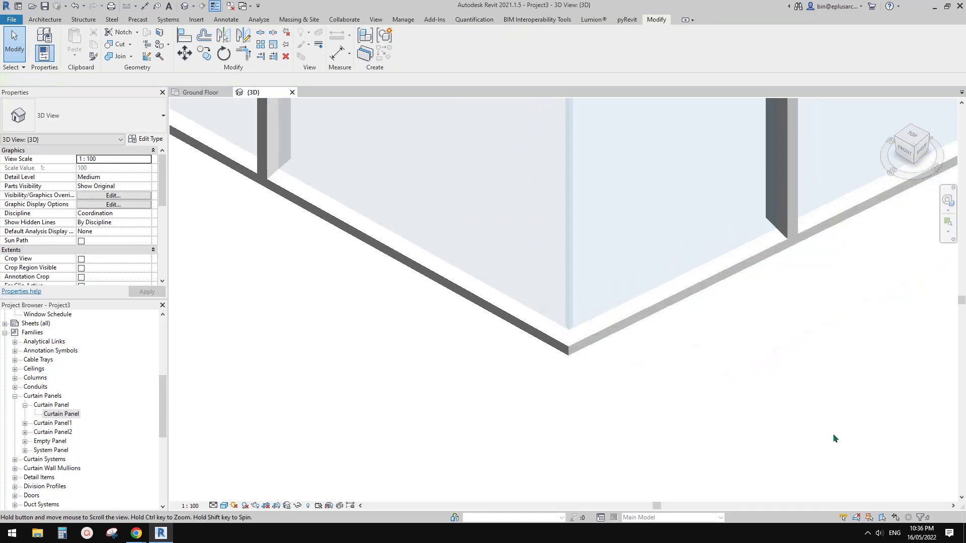
pyautogui.scroll(1, 832, 433)
pyautogui.scroll(-5, 628, 347)
pyautogui.scroll(-2, 628, 347)
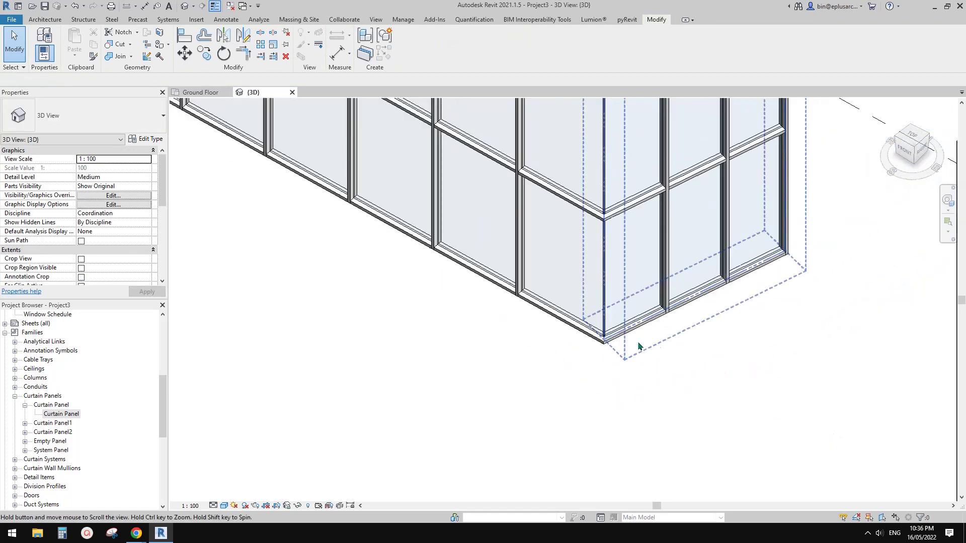
# Reposition the free end of the 25 mm glass wall example's side curtain wall to about 1860 mm long at a 100° corner angle.
pyautogui.scroll(-1, 638, 345)
pyautogui.moveTo(679, 311); pyautogui.dragTo(615, 303, button='middle')
pyautogui.scroll(-2, 626, 284)
pyautogui.moveTo(830, 423); pyautogui.dragTo(658, 331, button='middle')
pyautogui.scroll(6, 687, 336)
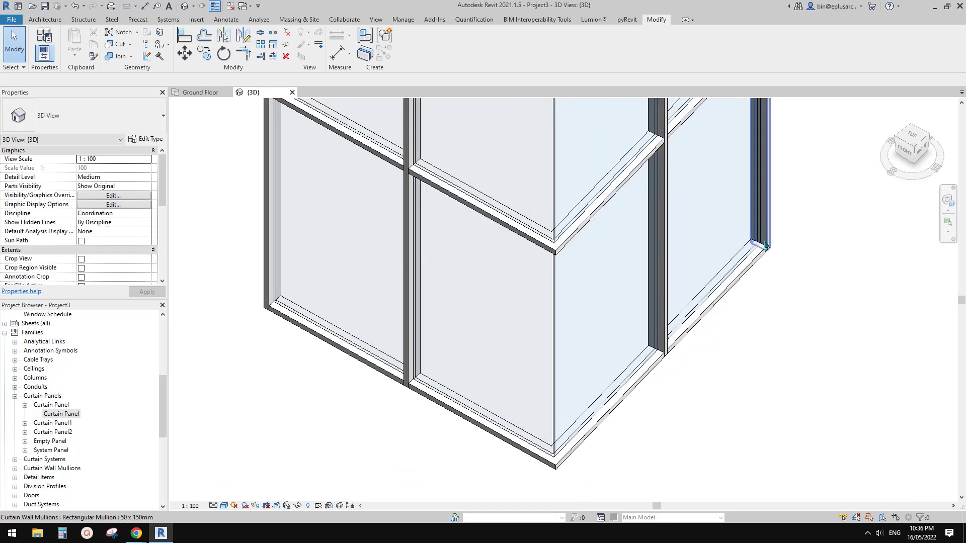
pyautogui.scroll(-1, 797, 257)
pyautogui.click(802, 257)
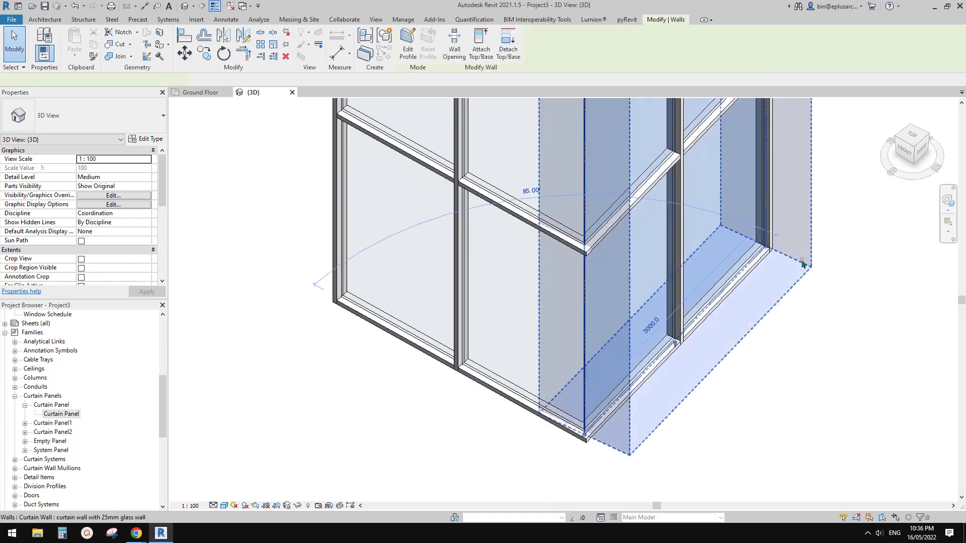
pyautogui.moveTo(772, 250); pyautogui.dragTo(816, 285)
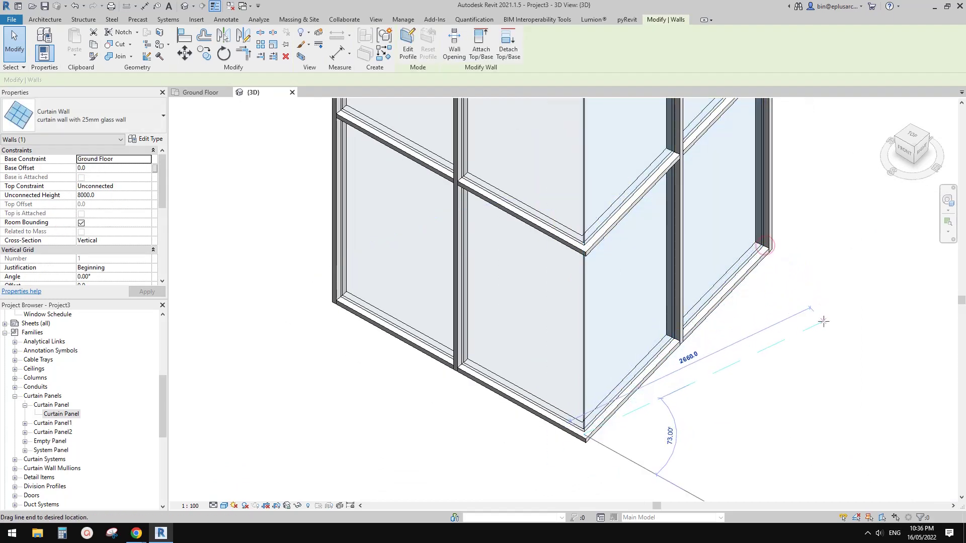
pyautogui.moveTo(823, 321); pyautogui.dragTo(725, 344)
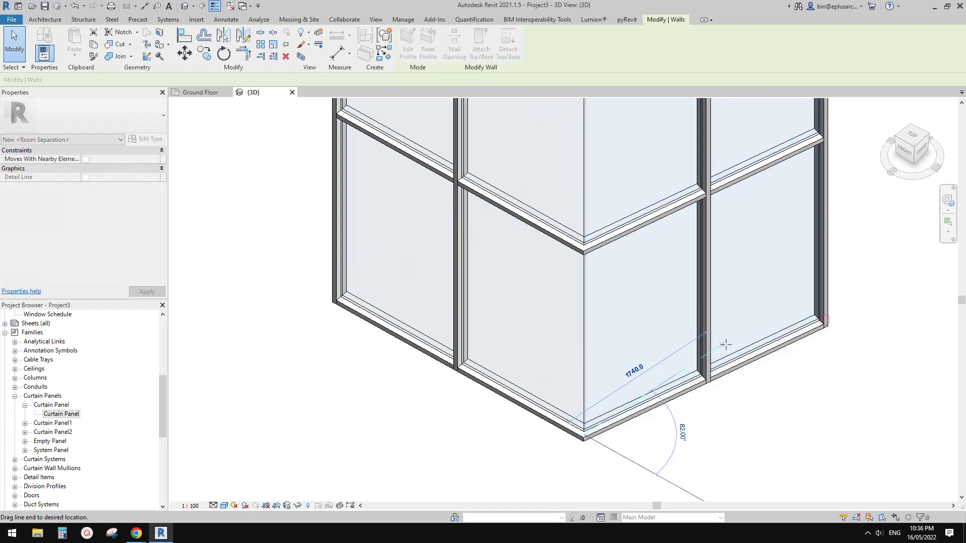
pyautogui.moveTo(616, 351); pyautogui.dragTo(578, 355)
# Swing the same side curtain wall's free end further outward to a corner angle of about 125° and deselect it.
pyautogui.scroll(3, 554, 312)
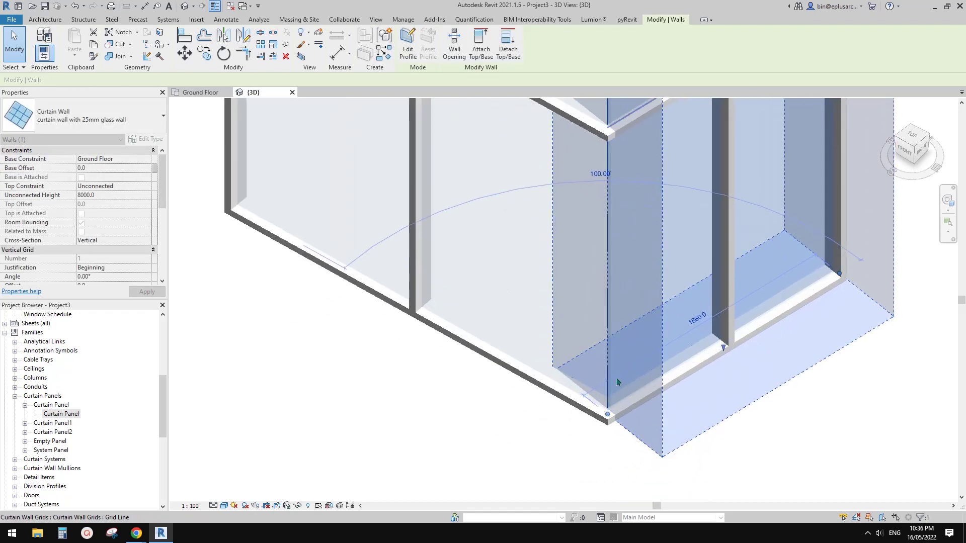
pyautogui.moveTo(861, 228); pyautogui.dragTo(761, 240, button='middle')
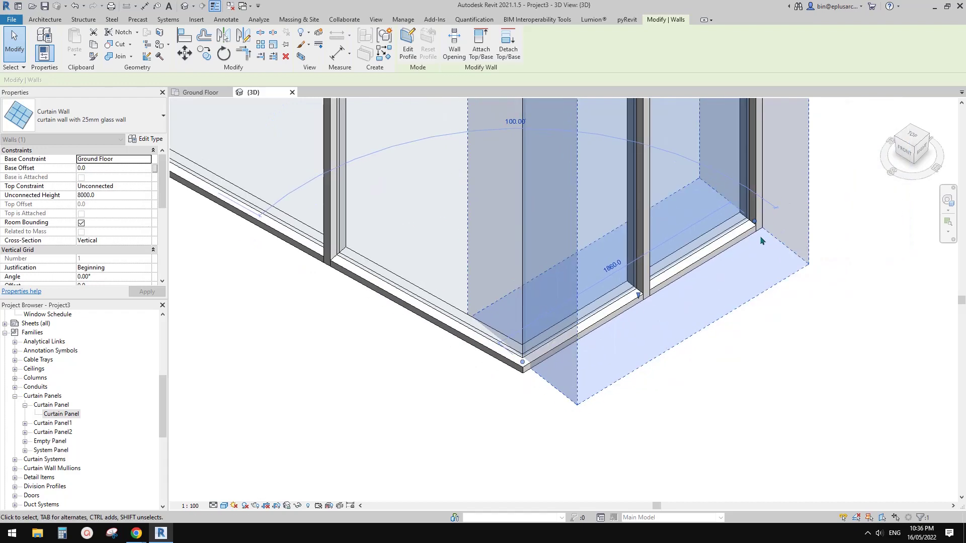
pyautogui.moveTo(754, 223); pyautogui.dragTo(789, 314)
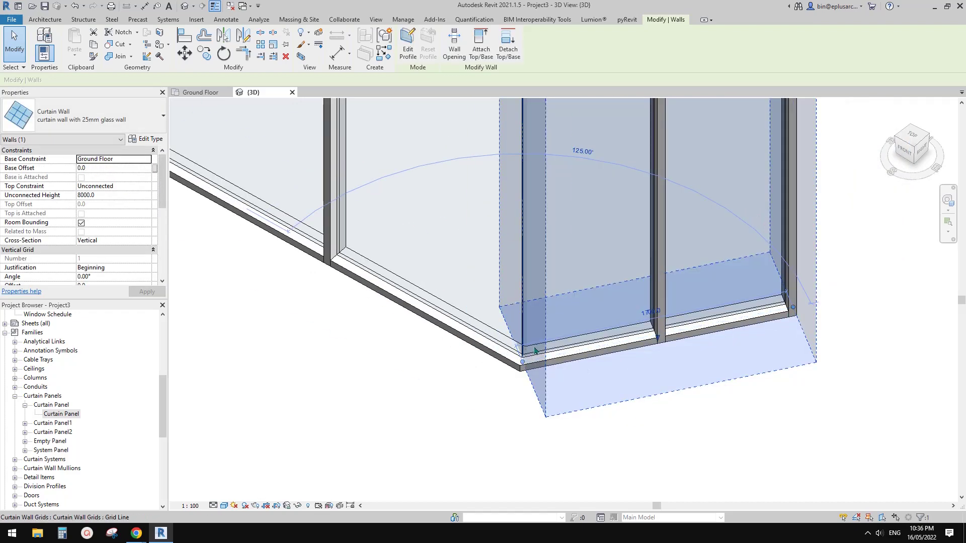
pyautogui.click(466, 407)
pyautogui.click(466, 404)
# Examine the glass joint at the bottom corner of the 25 mm glass wall example from the front.
pyautogui.scroll(-1, 567, 403)
pyautogui.moveTo(568, 404); pyautogui.dragTo(521, 466, button='middle')
pyautogui.moveTo(684, 287); pyautogui.dragTo(589, 418, button='middle')
pyautogui.moveTo(649, 277); pyautogui.dragTo(568, 403, button='middle')
pyautogui.scroll(4, 616, 278)
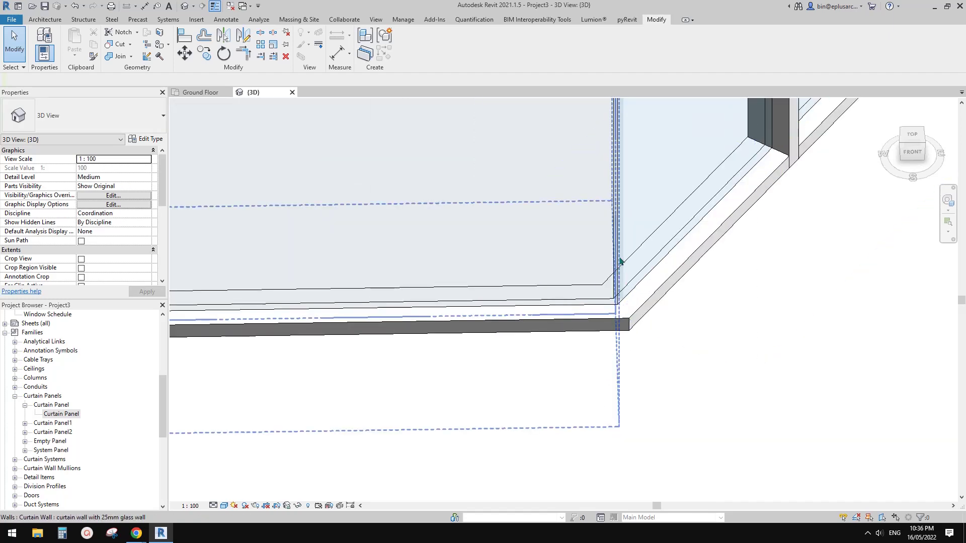
pyautogui.scroll(-3, 662, 329)
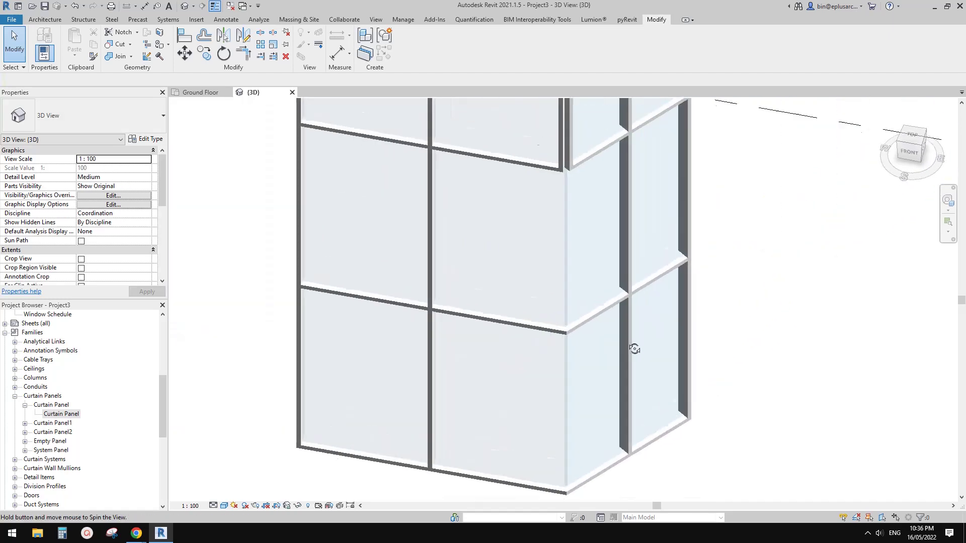